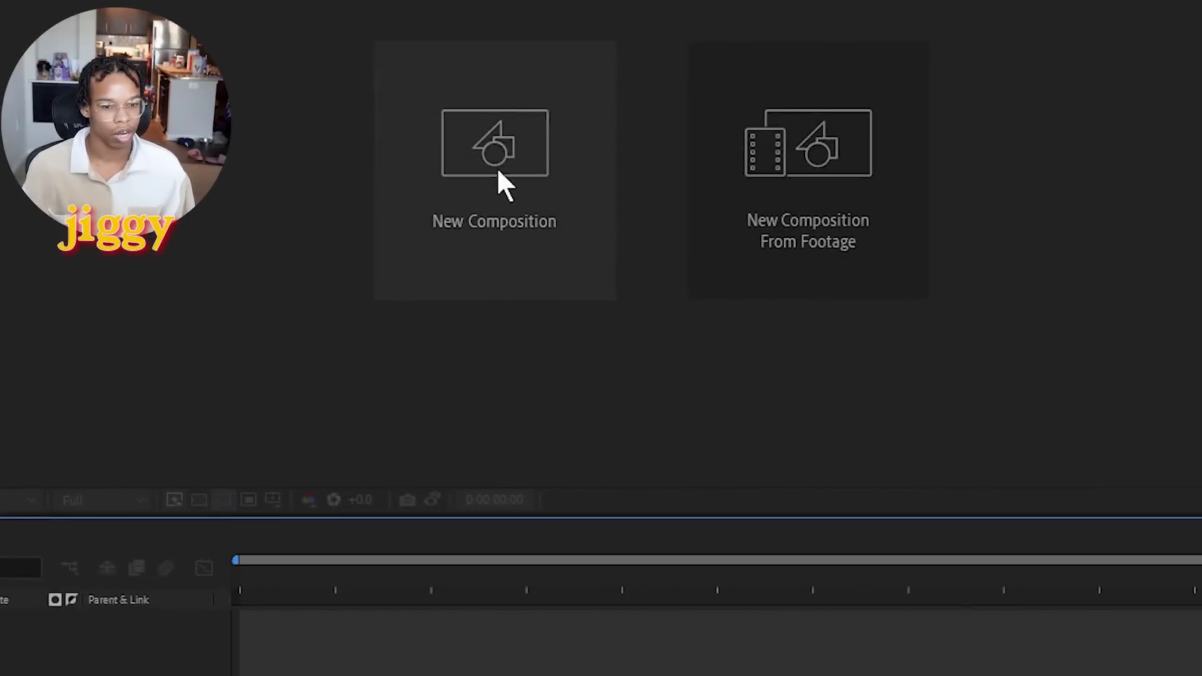
Start a new composition named main with the aspect ratio unlocked and dimensions of 1920 x 1080 px
{"action": "left_click", "coordinate": [497, 167]}
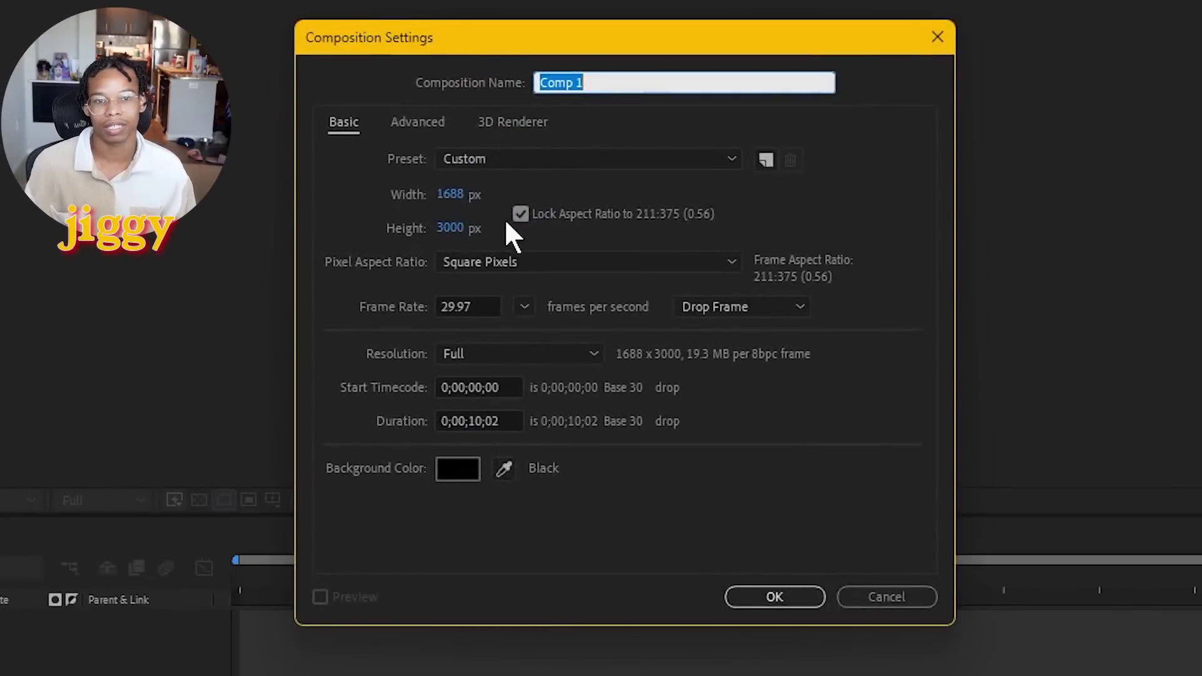
{"action": "left_click", "coordinate": [520, 214]}
{"action": "key", "text": "Tab"}
{"action": "type", "text": "1920"}
{"action": "key", "text": "Tab"}
{"action": "type", "text": "1080"}
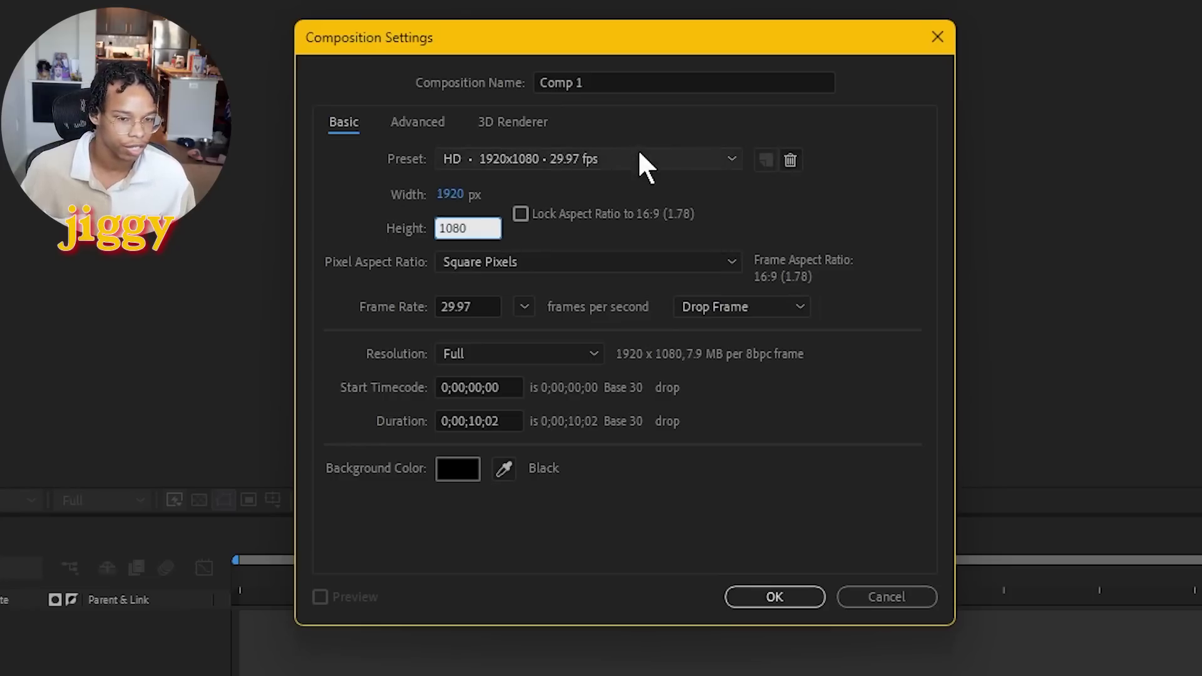
{"action": "left_click", "coordinate": [644, 83]}
{"action": "type", "text": "main"}
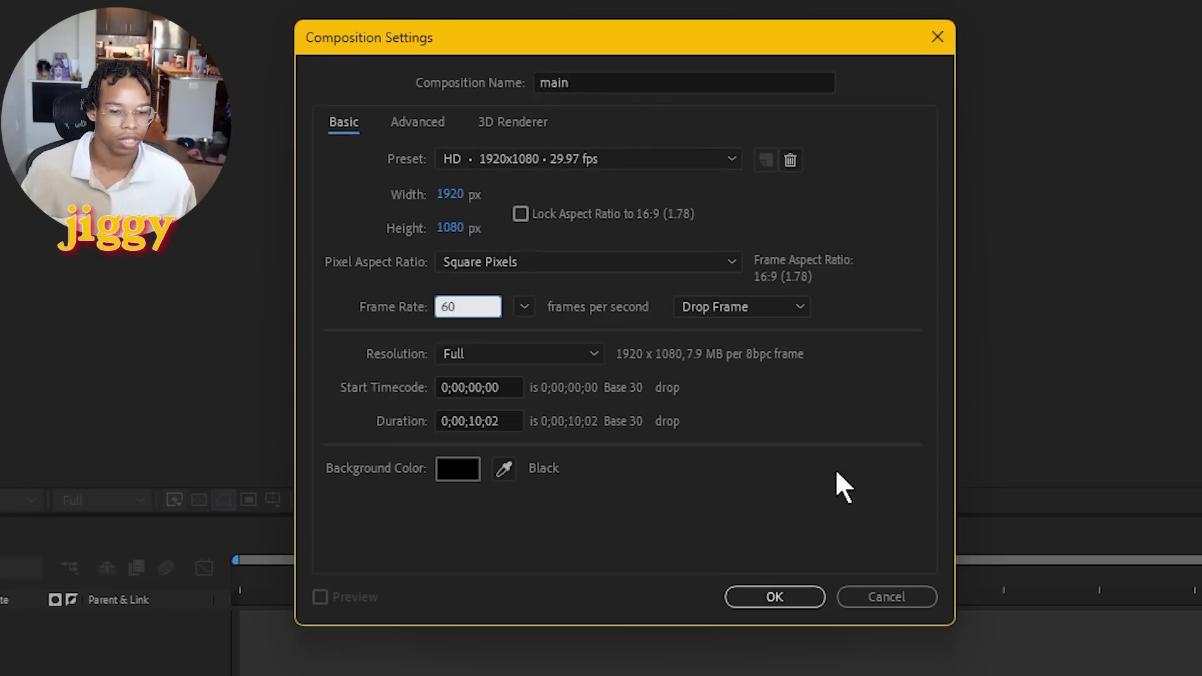
Set the frame rate to 60 fps and the duration to 10 seconds, and create the composition
{"action": "left_click_drag", "start_coordinate": [469, 421], "coordinate": [562, 424]}
{"action": "left_click", "coordinate": [562, 424]}
{"action": "left_click", "coordinate": [508, 420]}
{"action": "key", "text": "Left"}
{"action": "left_click", "coordinate": [774, 597]}
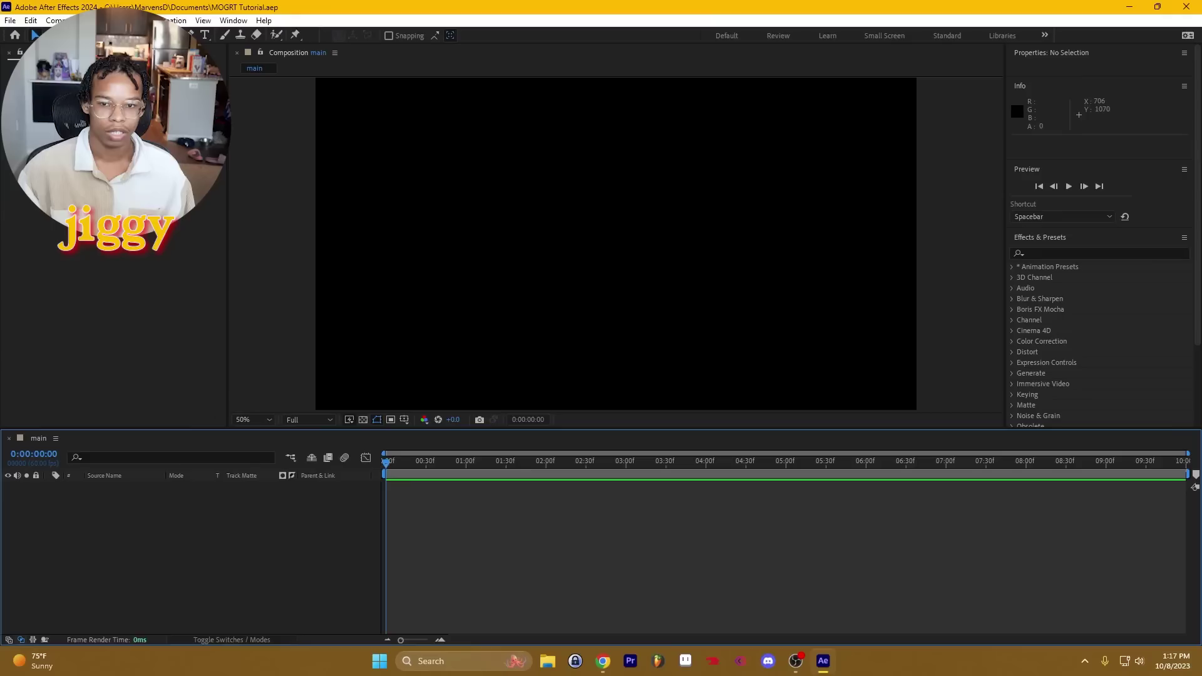
Show the transparency grid and draw a red rectangle about 962 x 184 px near the centre of the composition
{"action": "key", "text": "q"}
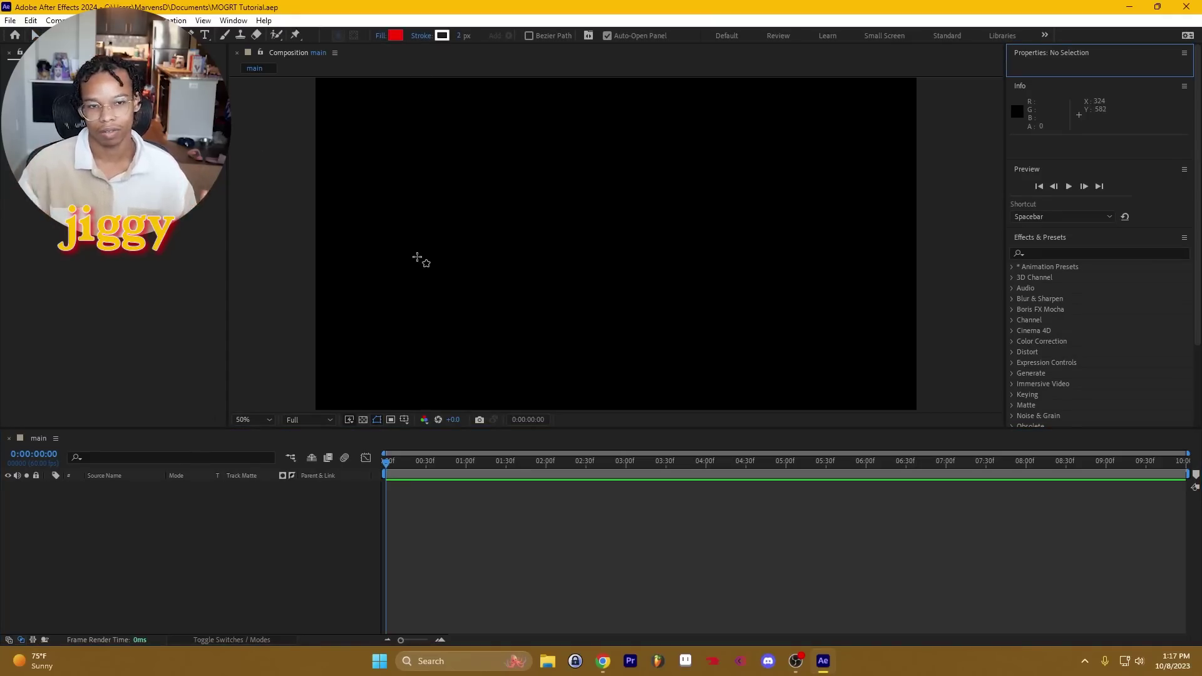
{"action": "left_click", "coordinate": [362, 420]}
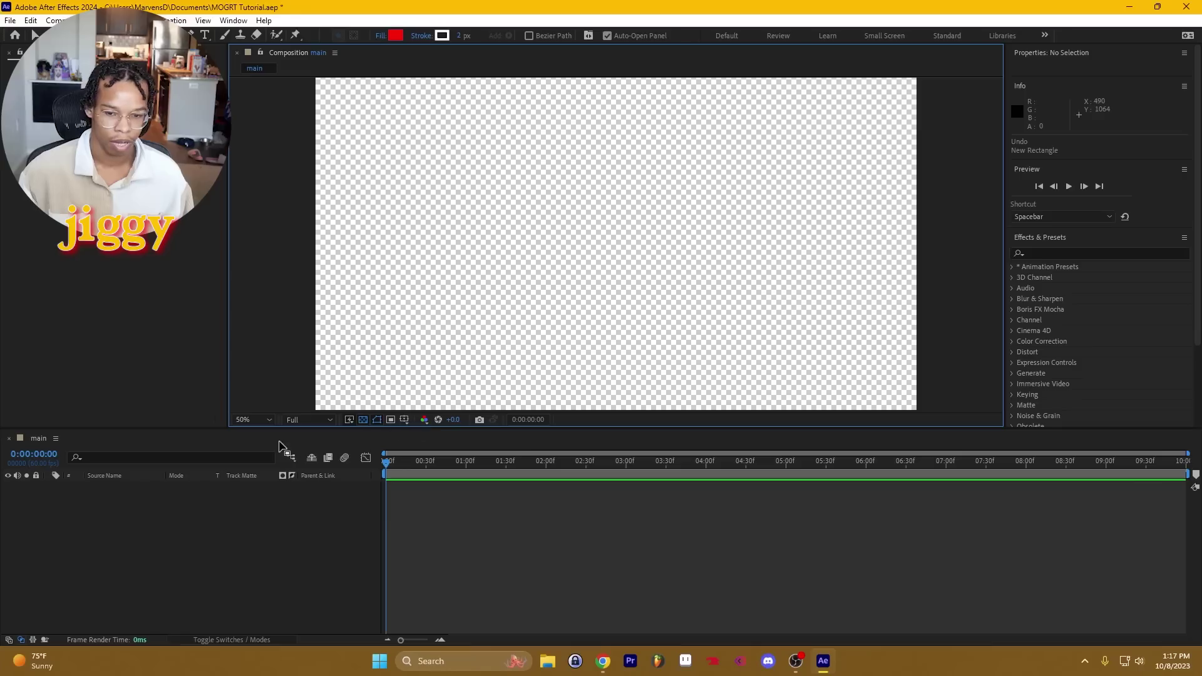
{"action": "left_click", "coordinate": [288, 332]}
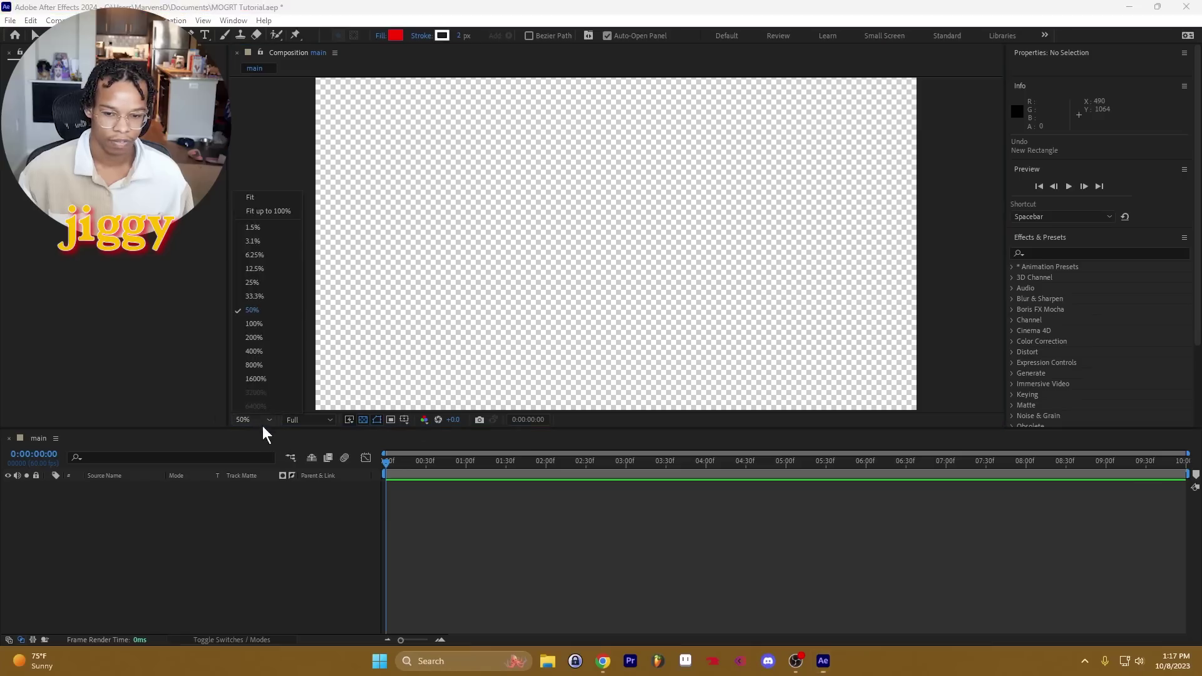
{"action": "left_click", "coordinate": [269, 199]}
{"action": "left_click_drag", "start_coordinate": [478, 235], "coordinate": [766, 292]}
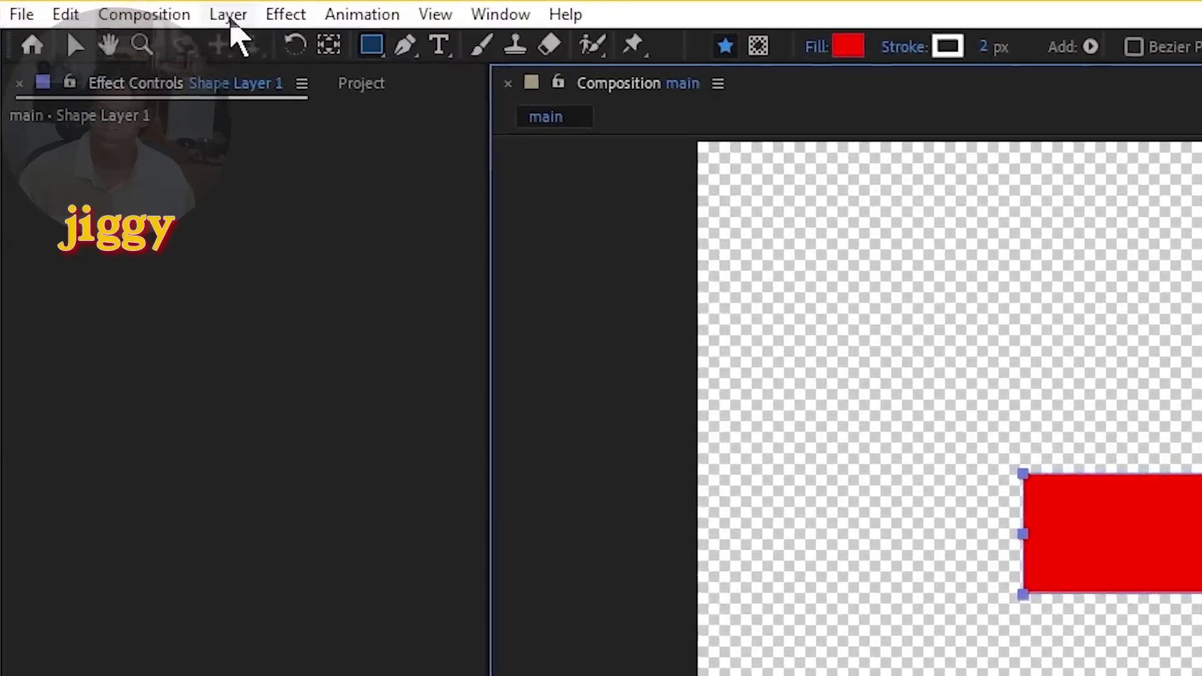
Center the anchor point in the red rectangle's layer content and rename the layer background
{"action": "left_click", "coordinate": [105, 7]}
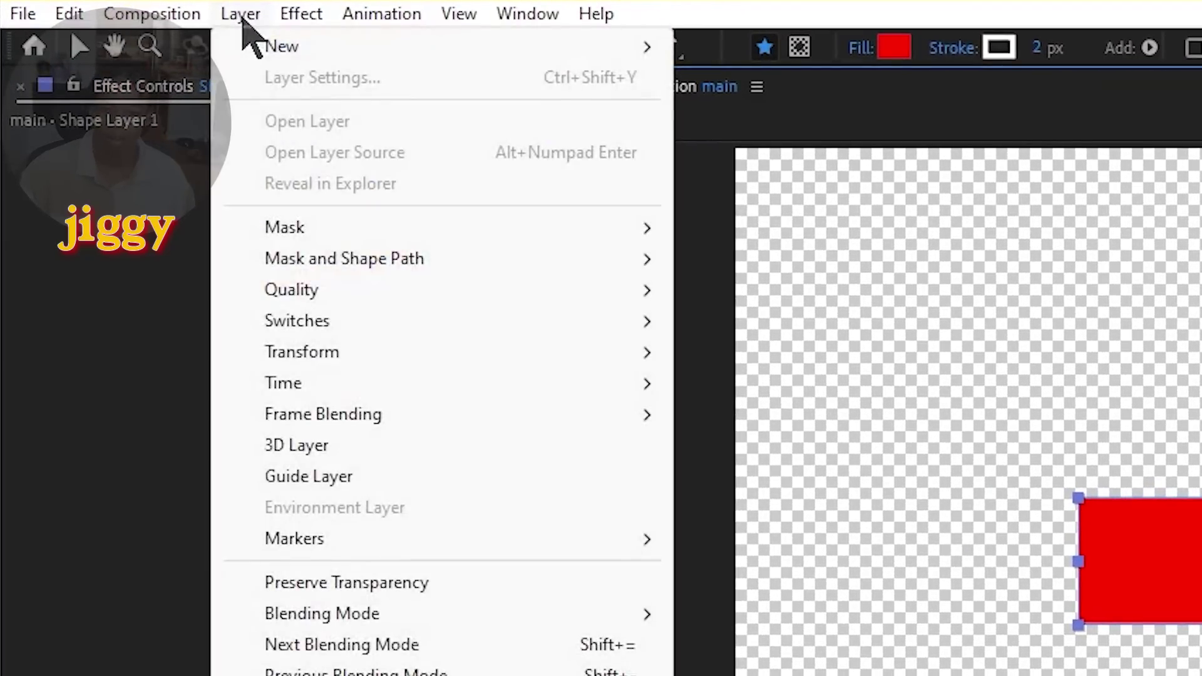
{"action": "mouse_move", "coordinate": [360, 354]}
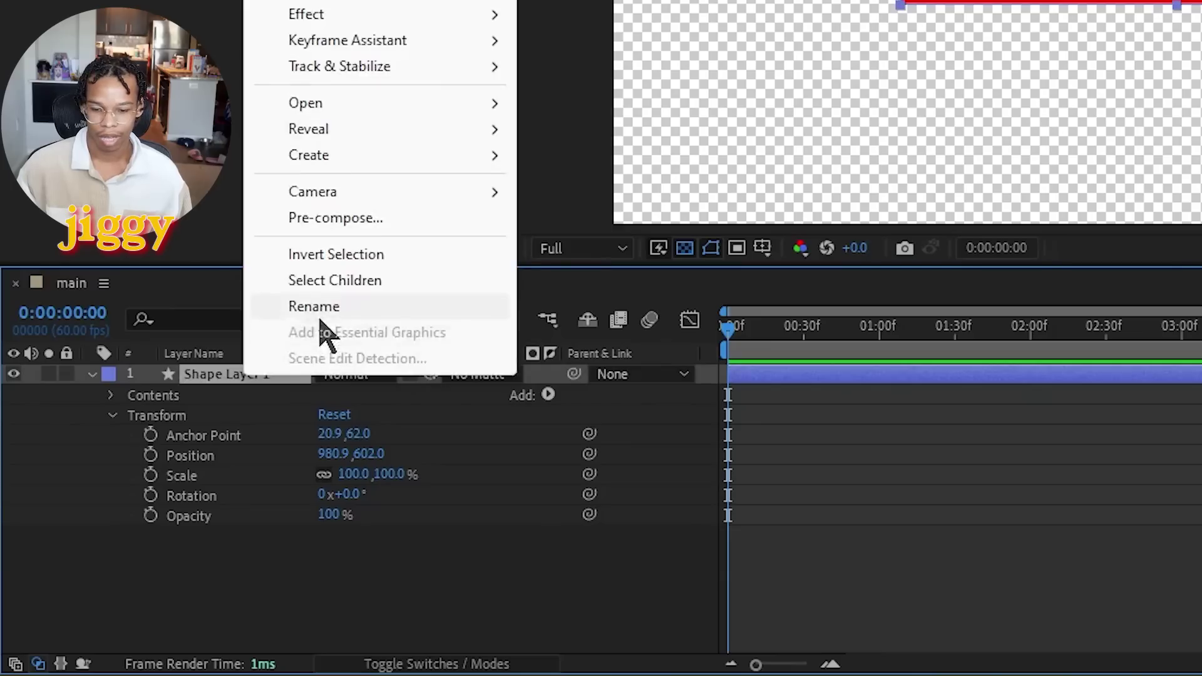
{"action": "left_click", "coordinate": [335, 317]}
{"action": "type", "text": "background"}
{"action": "key", "text": "Return"}
Lower the background rectangle to a vertical position of 903 and set its fill color to 282828
{"action": "left_click_drag", "start_coordinate": [196, 496], "coordinate": [391, 476]}
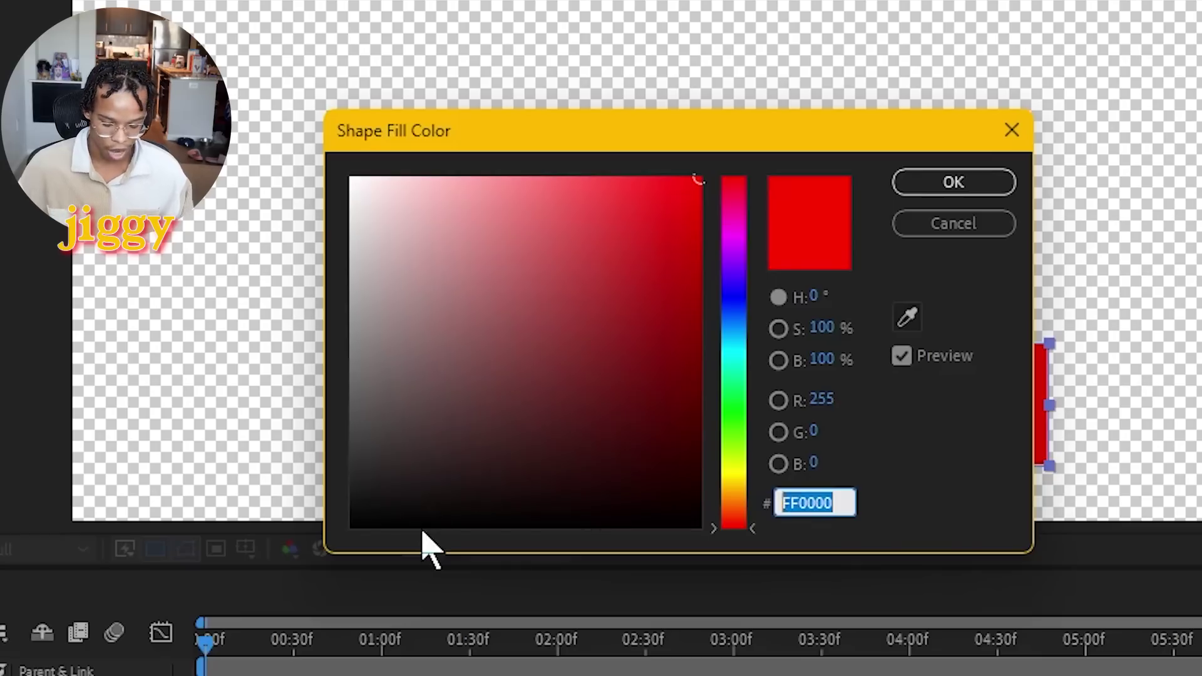
{"action": "type", "text": "282828"}
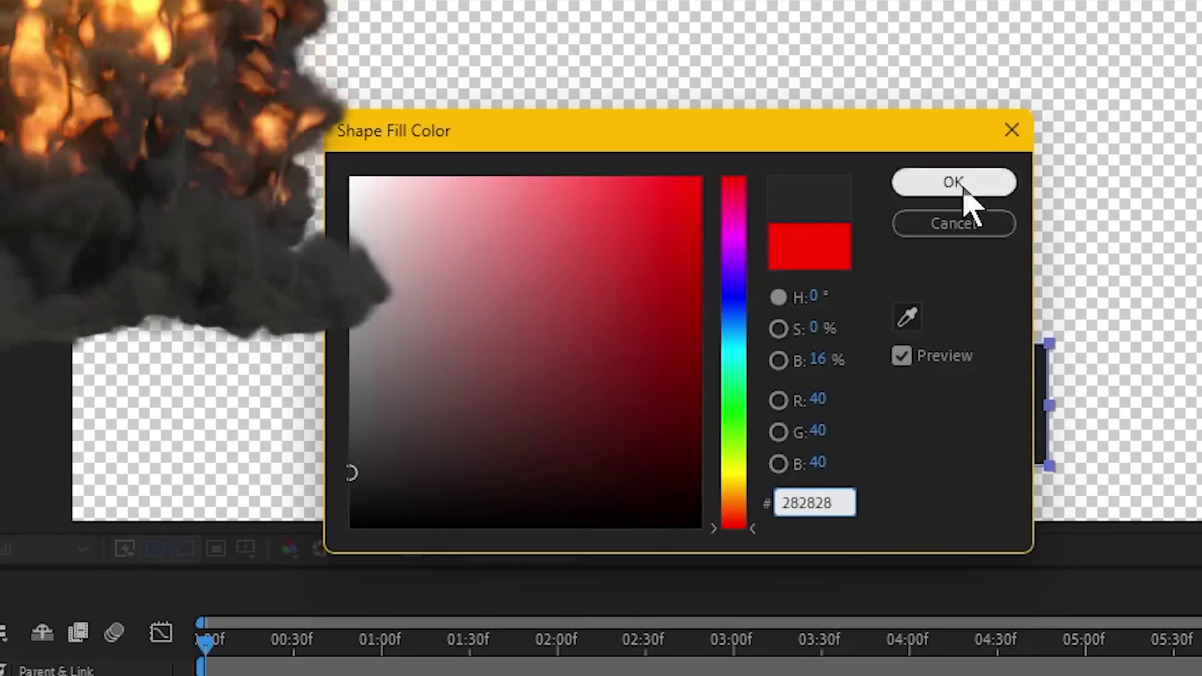
{"action": "left_click", "coordinate": [953, 182]}
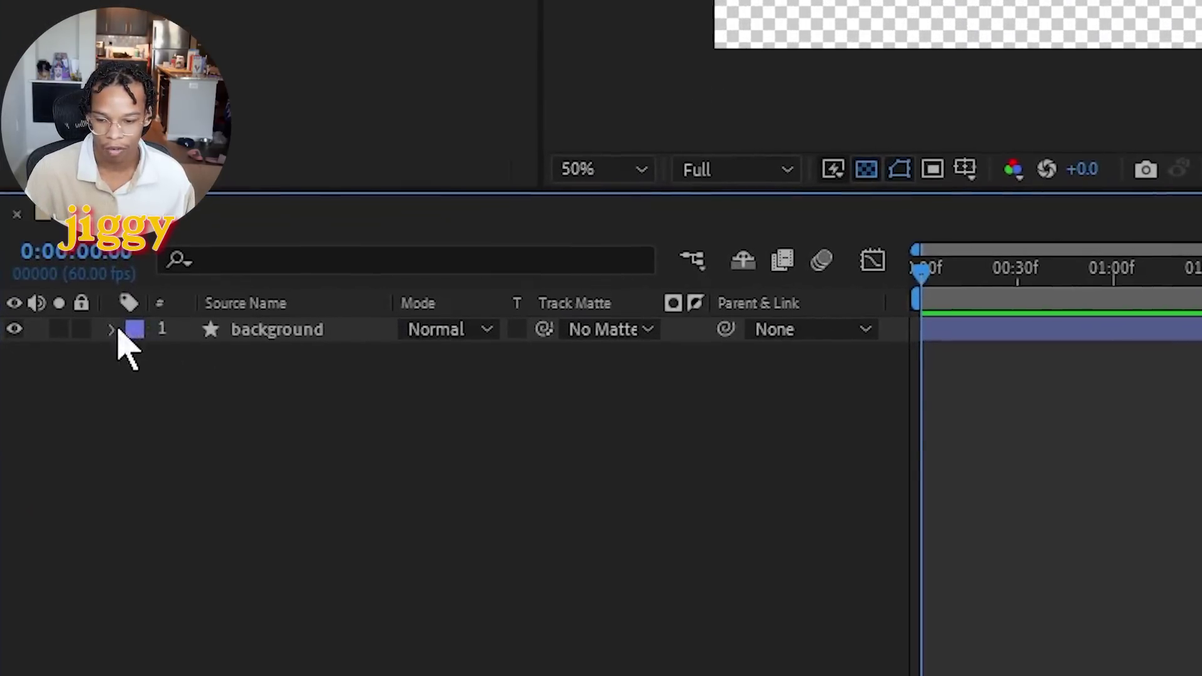
Set the roundness of the background layer's rectangle path to 56
{"action": "left_click", "coordinate": [48, 487]}
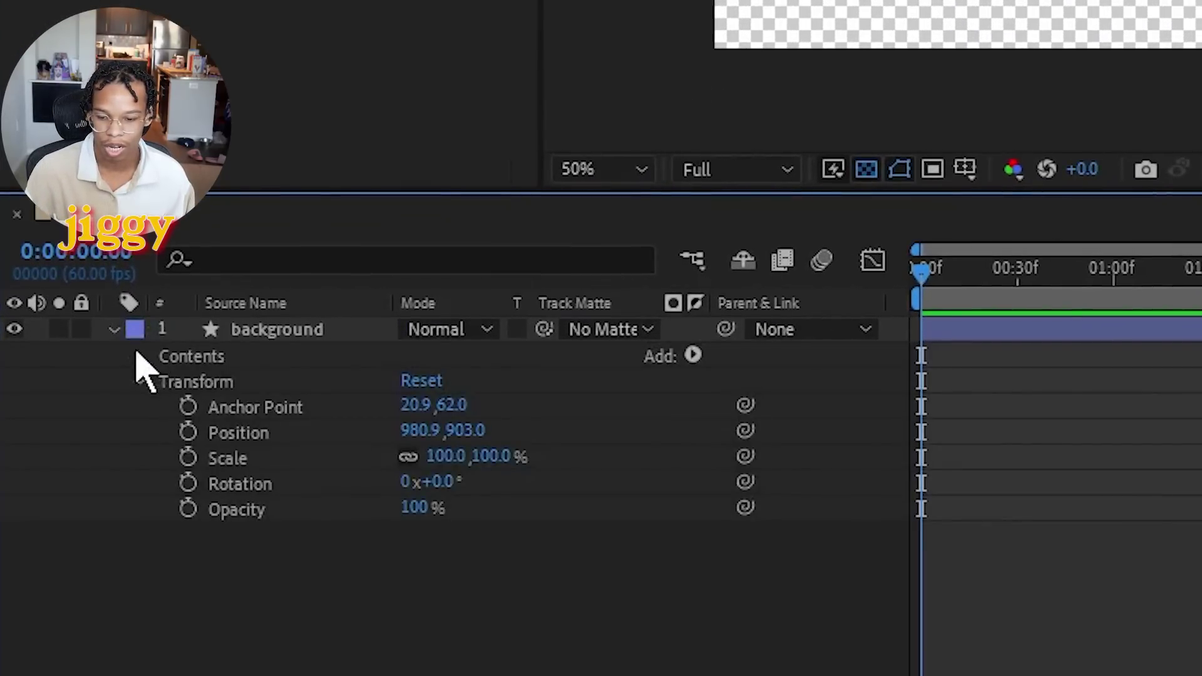
{"action": "left_click", "coordinate": [139, 356]}
{"action": "left_click", "coordinate": [166, 381]}
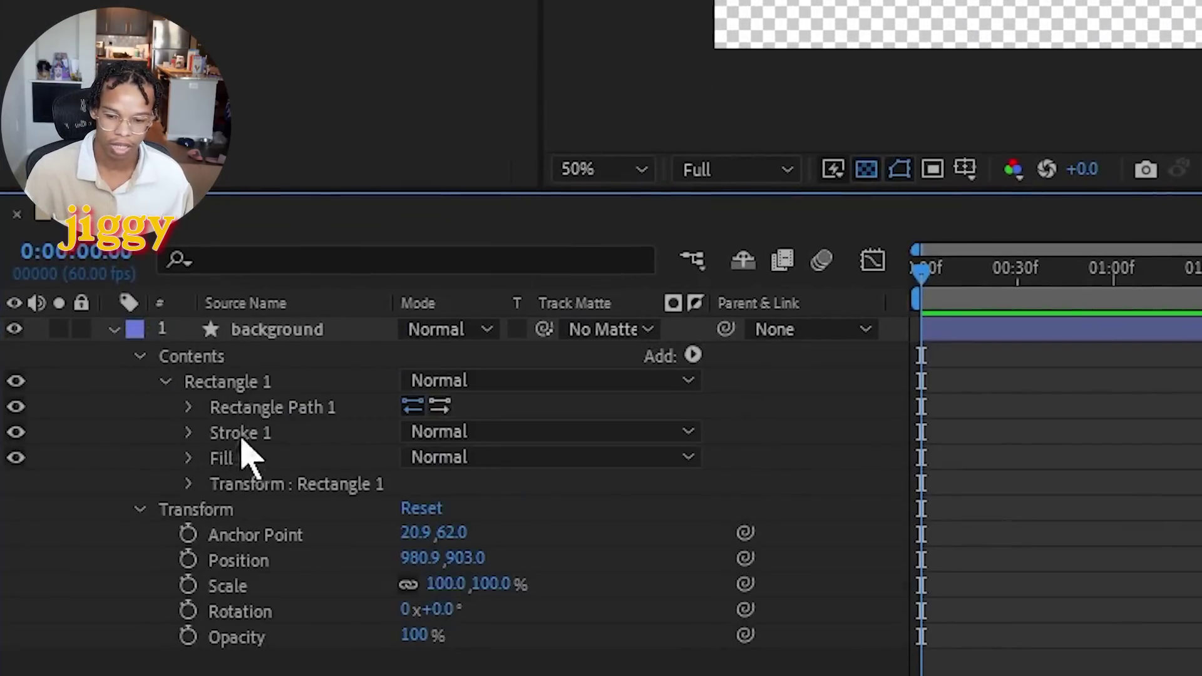
{"action": "left_click", "coordinate": [187, 408]}
{"action": "left_click_drag", "start_coordinate": [410, 482], "coordinate": [499, 479]}
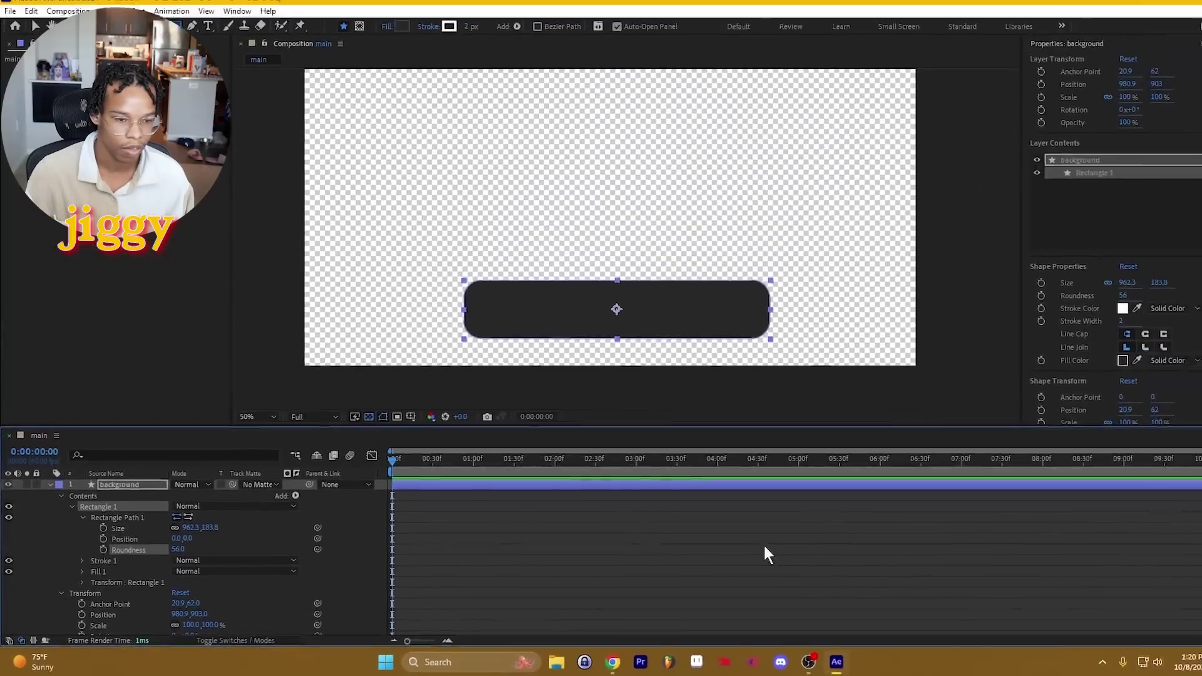
{"action": "left_click", "coordinate": [764, 544]}
Draw a smaller rectangle on the right half of the background shape and fill it with FF0000
{"action": "left_click", "coordinate": [205, 35]}
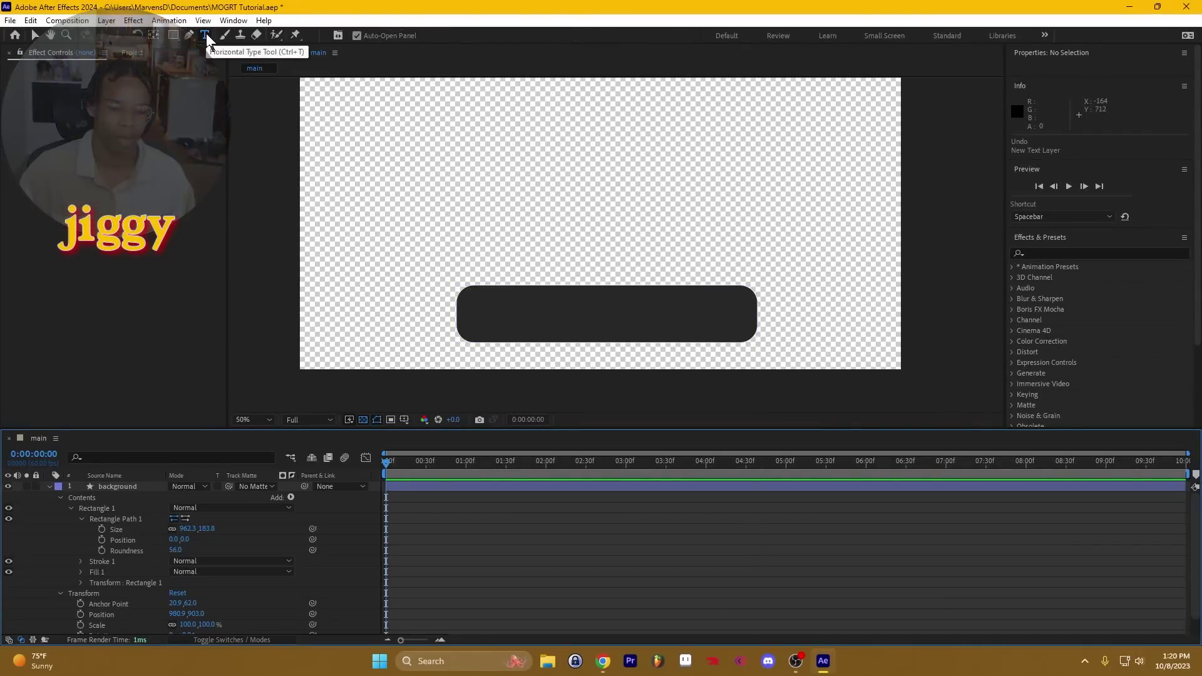
{"action": "left_click", "coordinate": [204, 35]}
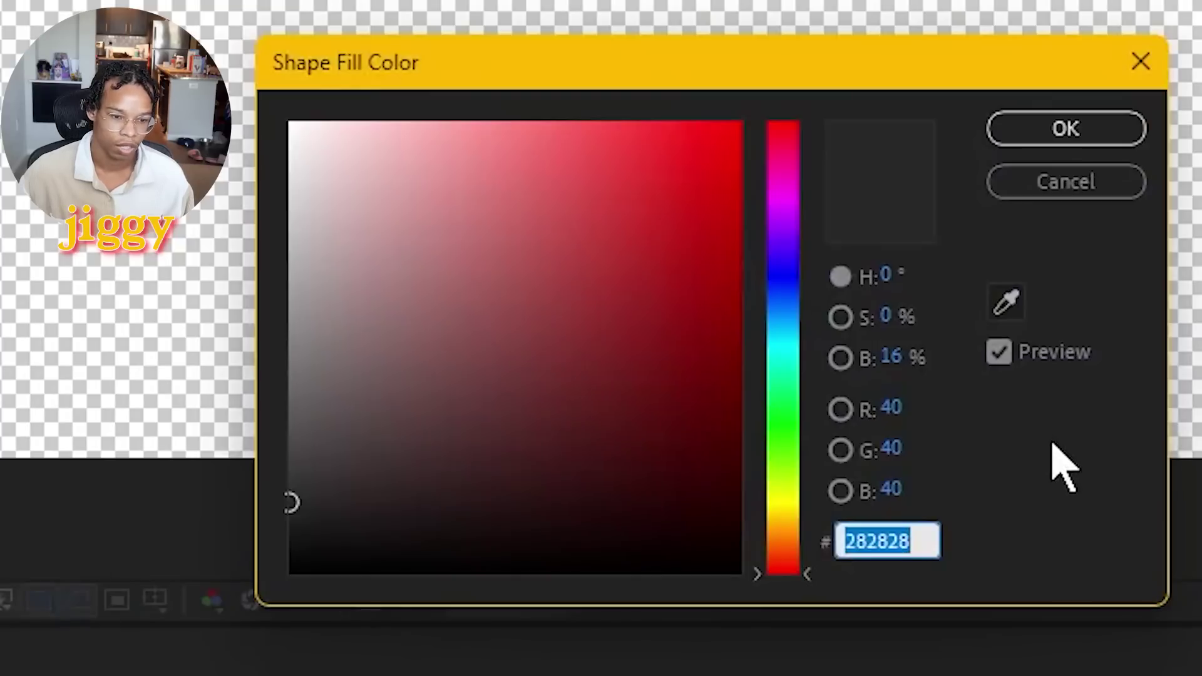
{"action": "type", "text": "FF0000"}
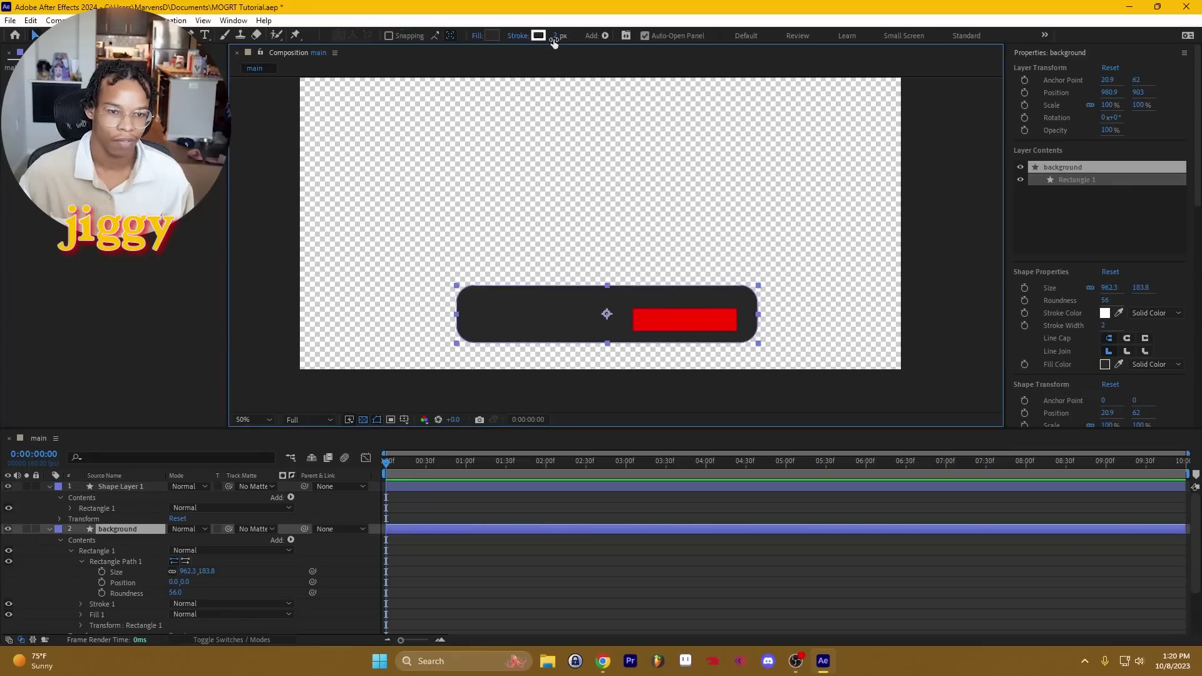
Set the background shape's stroke width to 0 px and move the red rectangle to position 1232, 902
{"action": "left_click_drag", "start_coordinate": [554, 38], "coordinate": [436, 50]}
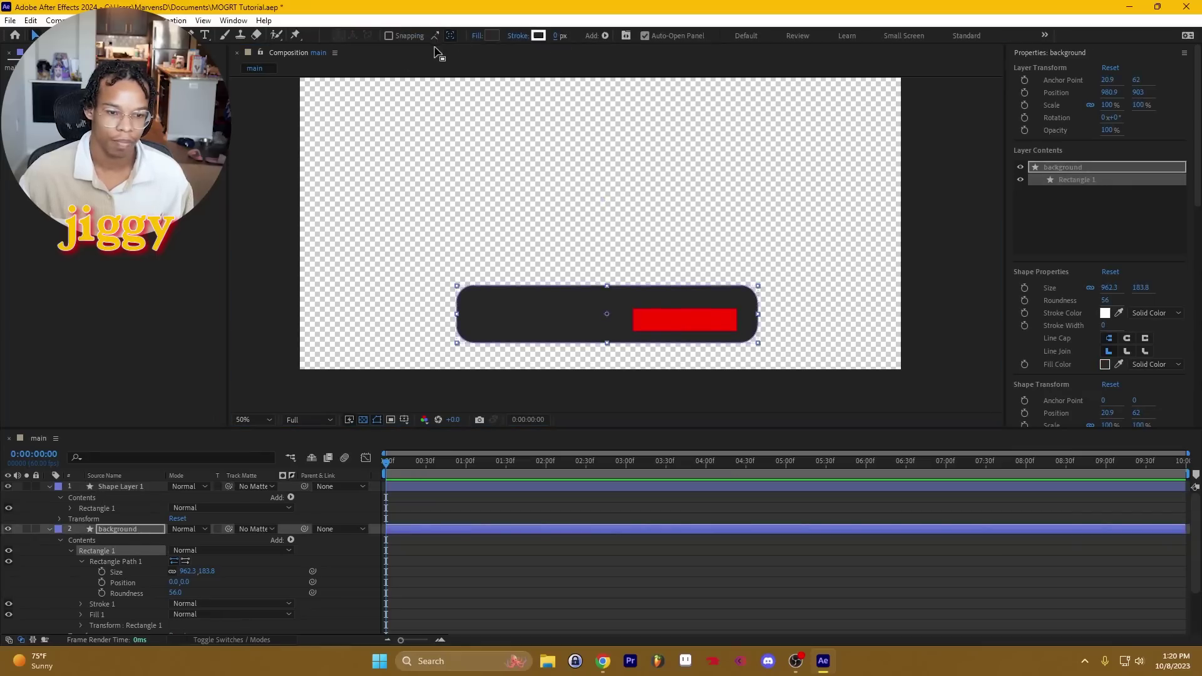
{"action": "left_click", "coordinate": [702, 622]}
{"action": "left_click", "coordinate": [698, 320]}
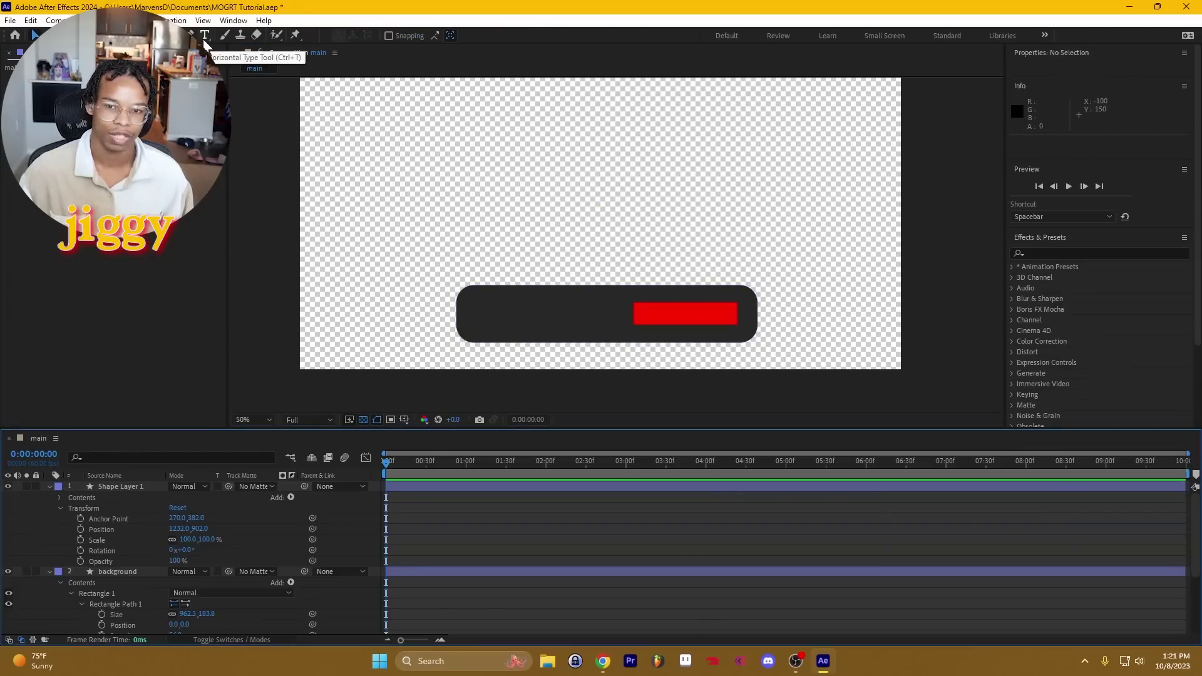
Add the text "JiggypuffFrridays" over the left half of the background shape
{"action": "type", "text": "Jigg"}
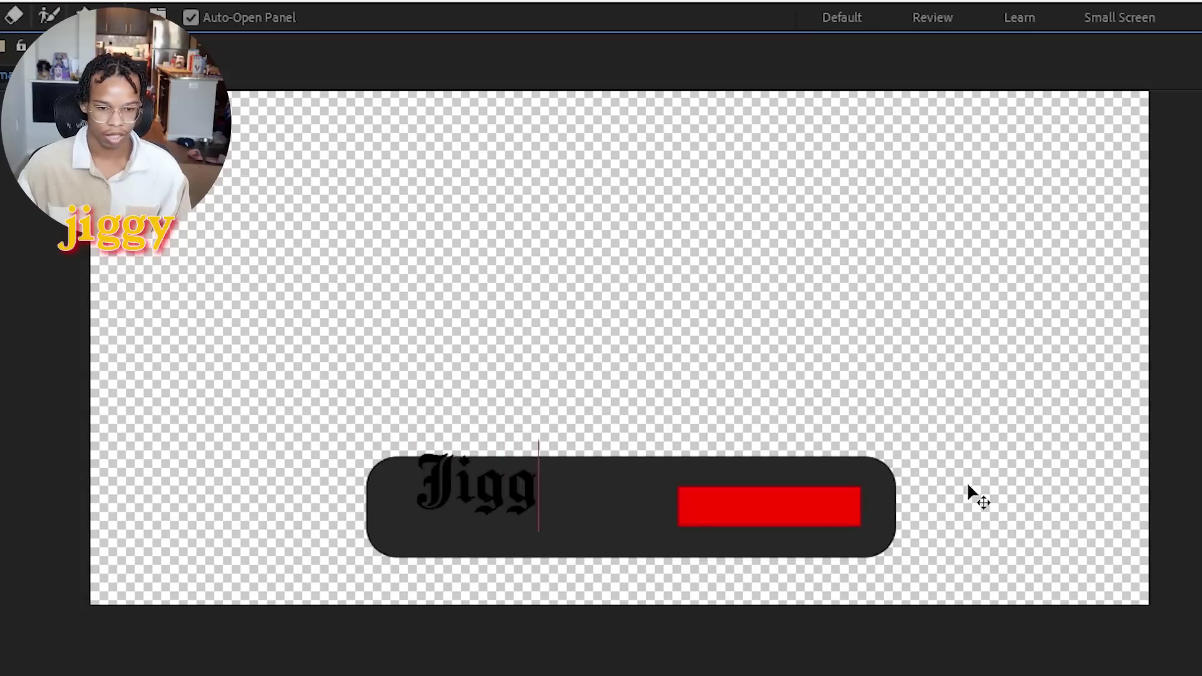
{"action": "type", "text": "ypuffFridays"}
Format the channel name text as Century Gothic Bold, 40 px, with a white fill
{"action": "key", "text": "ctrl+a"}
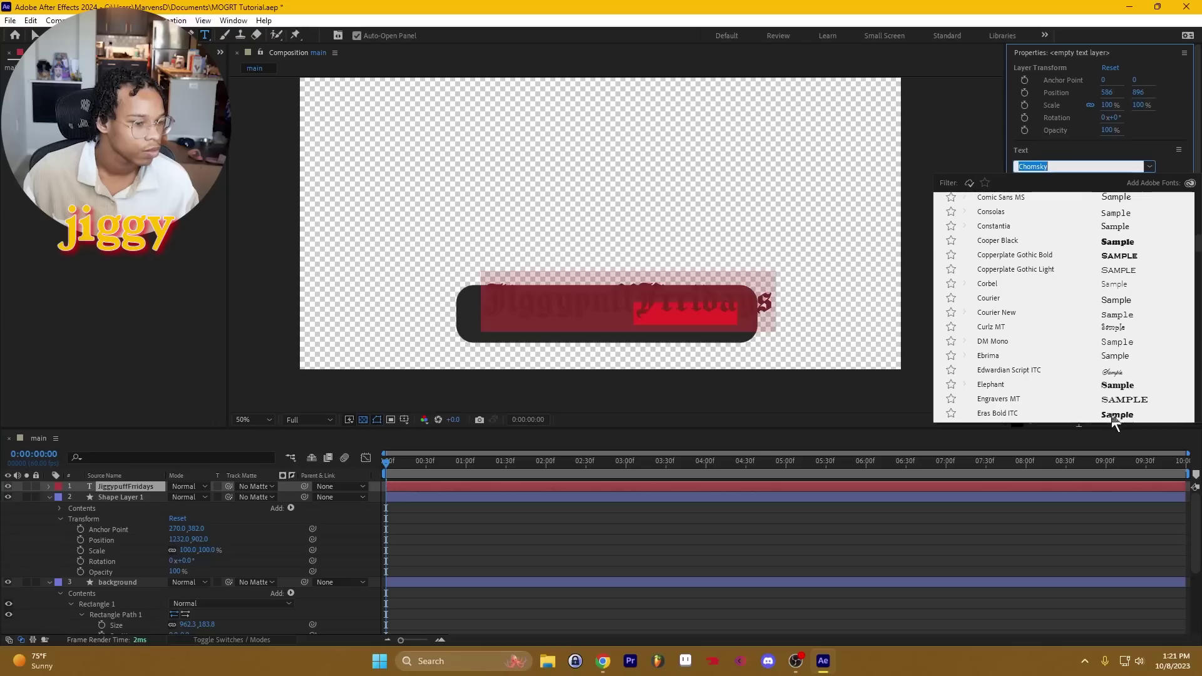
{"action": "scroll", "coordinate": [1113, 376], "scroll_direction": "down", "scroll_amount": 3}
{"action": "scroll", "coordinate": [1114, 376], "scroll_direction": "up", "scroll_amount": 5}
{"action": "left_click", "coordinate": [1112, 275]}
{"action": "left_click", "coordinate": [1047, 236]}
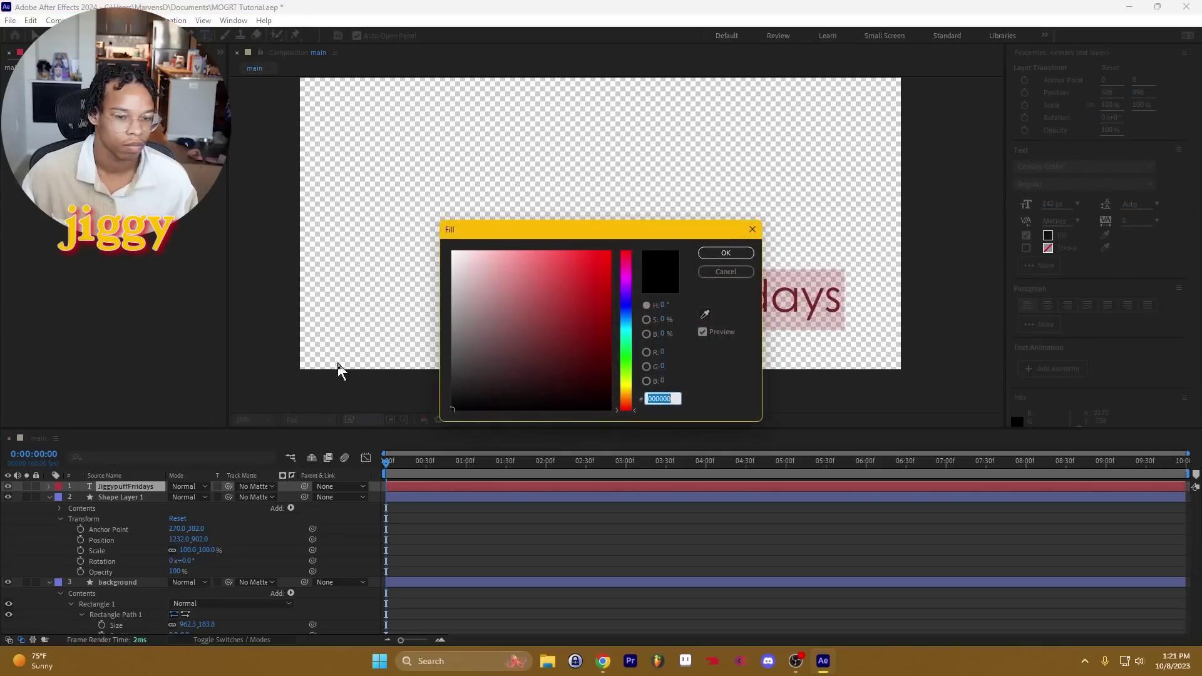
{"action": "left_click_drag", "start_coordinate": [485, 314], "coordinate": [449, 248]}
{"action": "left_click", "coordinate": [719, 253]}
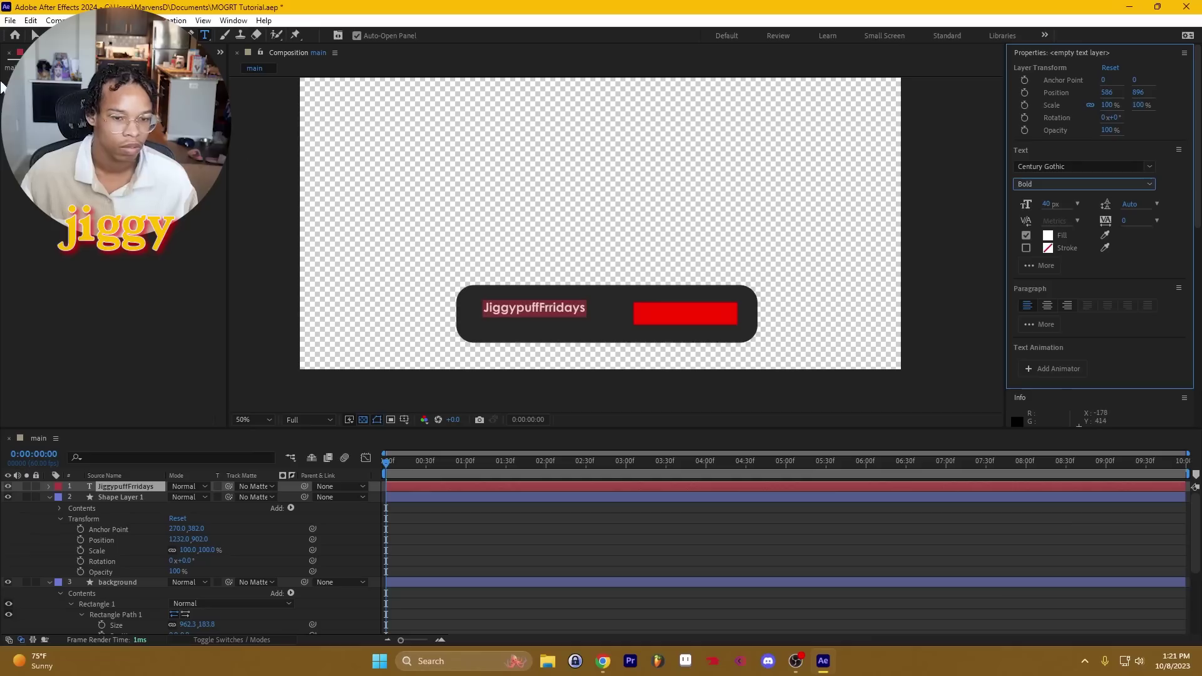
Correct the channel name to "JiggypuffFridays" and move the text to position 562, 897
{"action": "left_click", "coordinate": [35, 36]}
{"action": "scroll", "coordinate": [648, 295], "scroll_direction": "up", "scroll_amount": 1}
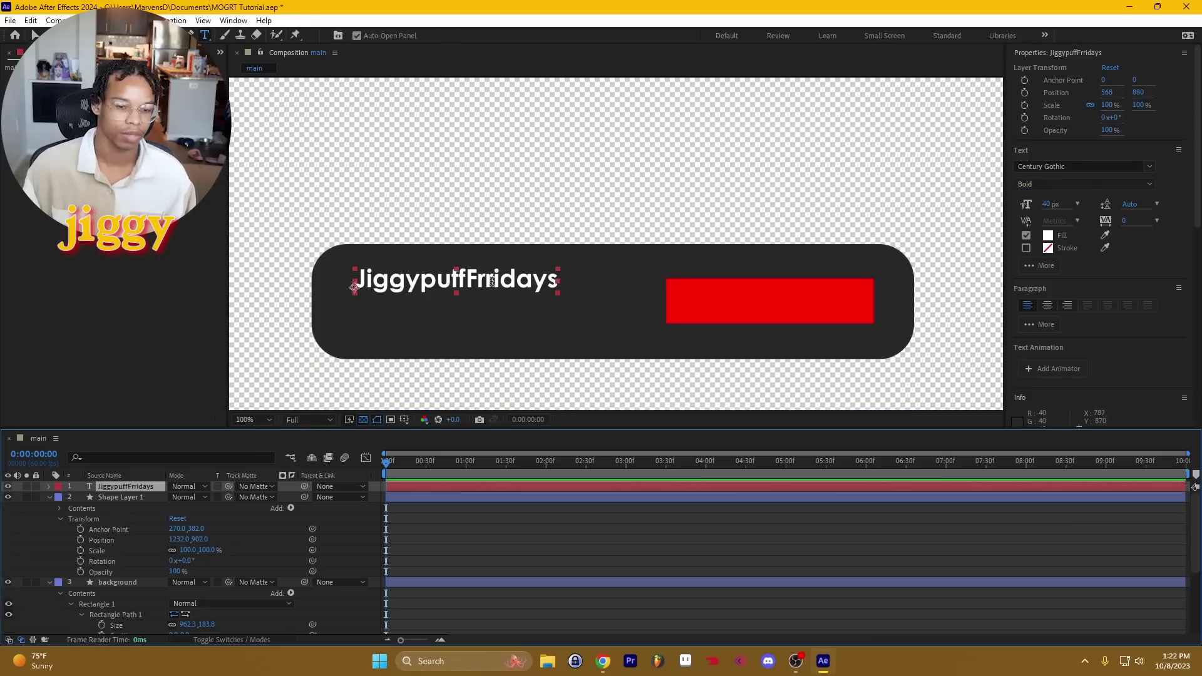
{"action": "double_click", "coordinate": [486, 280]}
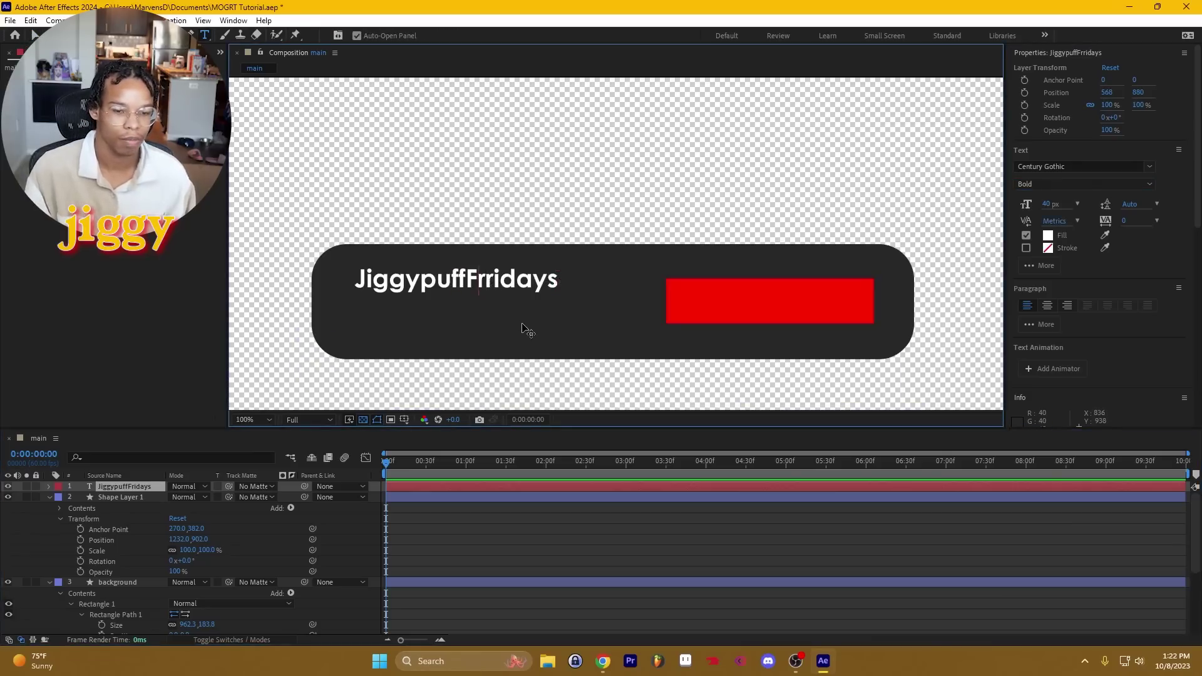
{"action": "key", "text": "BackSpace"}
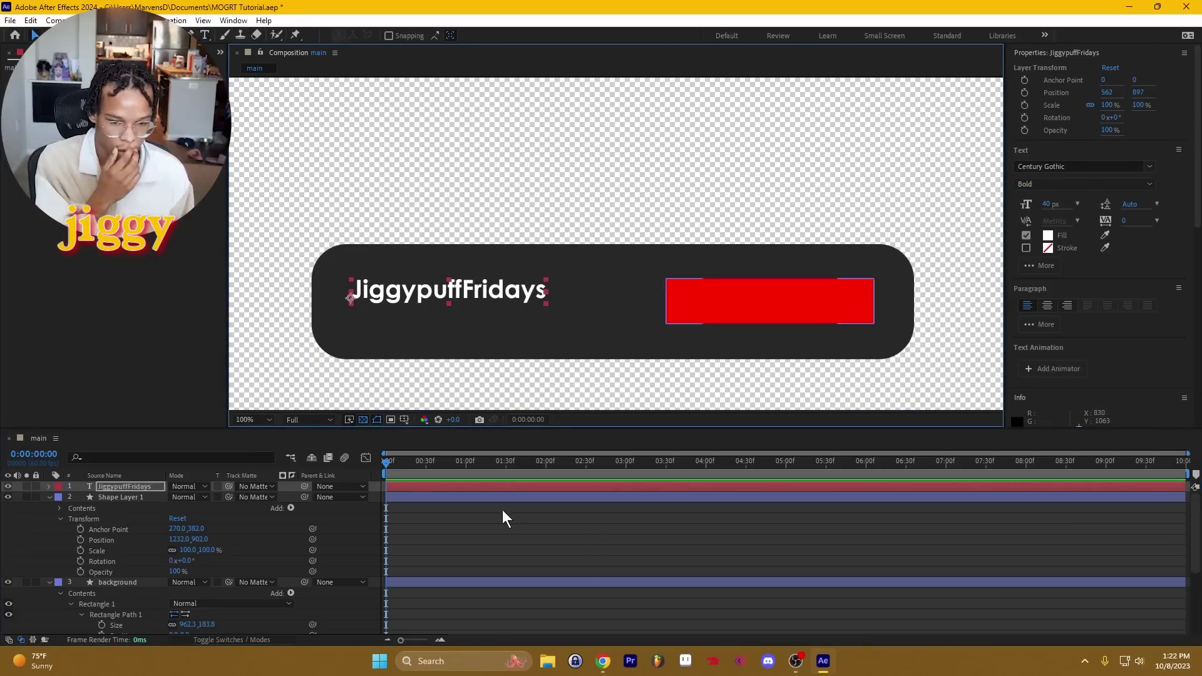
{"action": "left_click", "coordinate": [502, 509]}
Duplicate the channel name directly below at position 562, 940 and change the copy to "10K Subscribers" in Regular style
{"action": "left_click", "coordinate": [430, 301]}
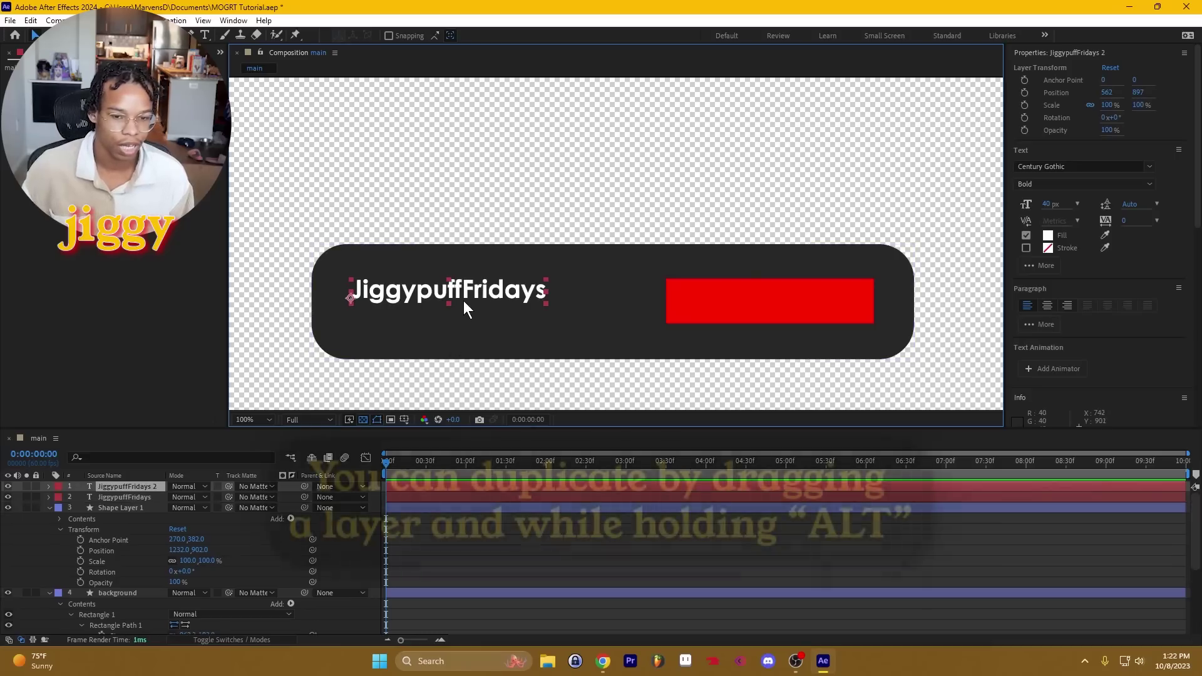
{"action": "left_click_drag", "start_coordinate": [463, 294], "coordinate": [466, 316]}
{"action": "double_click", "coordinate": [467, 313]}
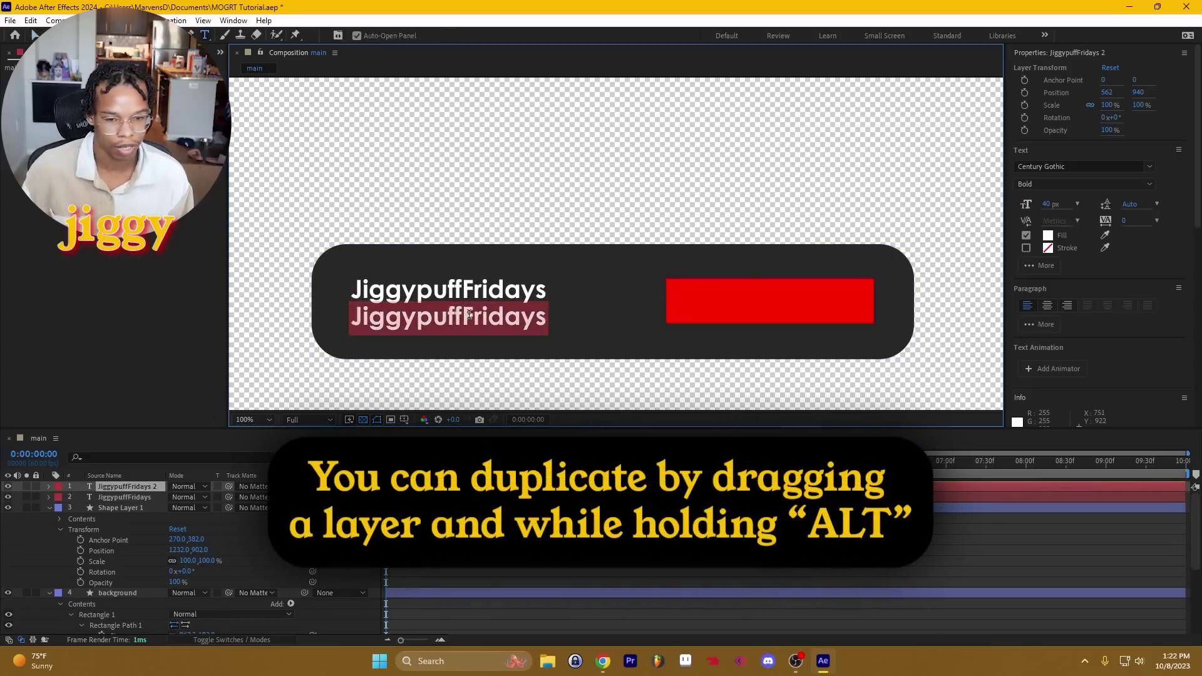
{"action": "type", "text": "10K Subscribers"}
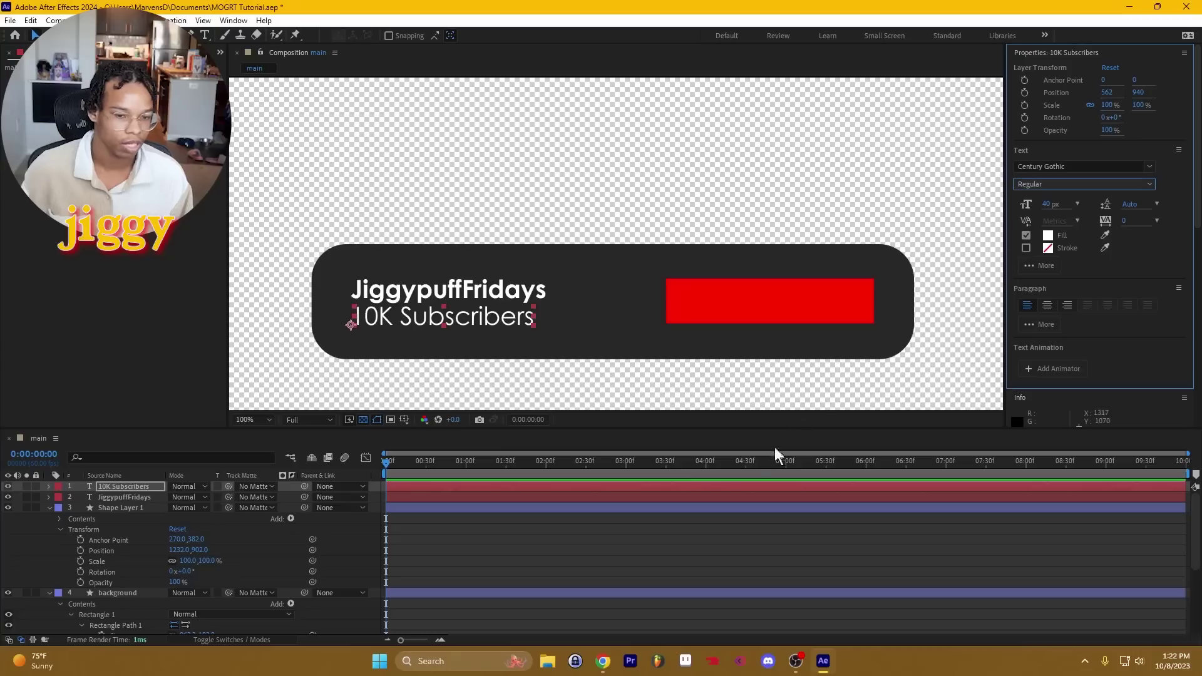
{"action": "left_click", "coordinate": [695, 546]}
{"action": "left_click", "coordinate": [440, 319]}
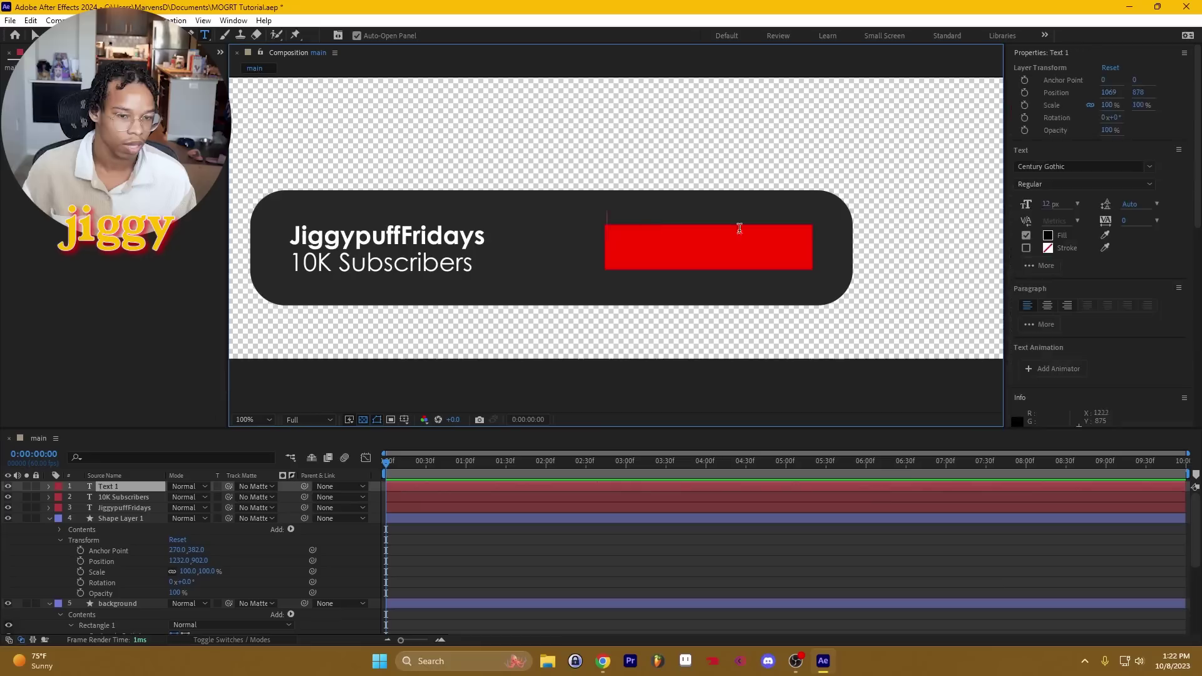
Add the text "Subscribe", center its anchor point, and center it on the red rectangle
{"action": "type", "text": "Subscribe"}
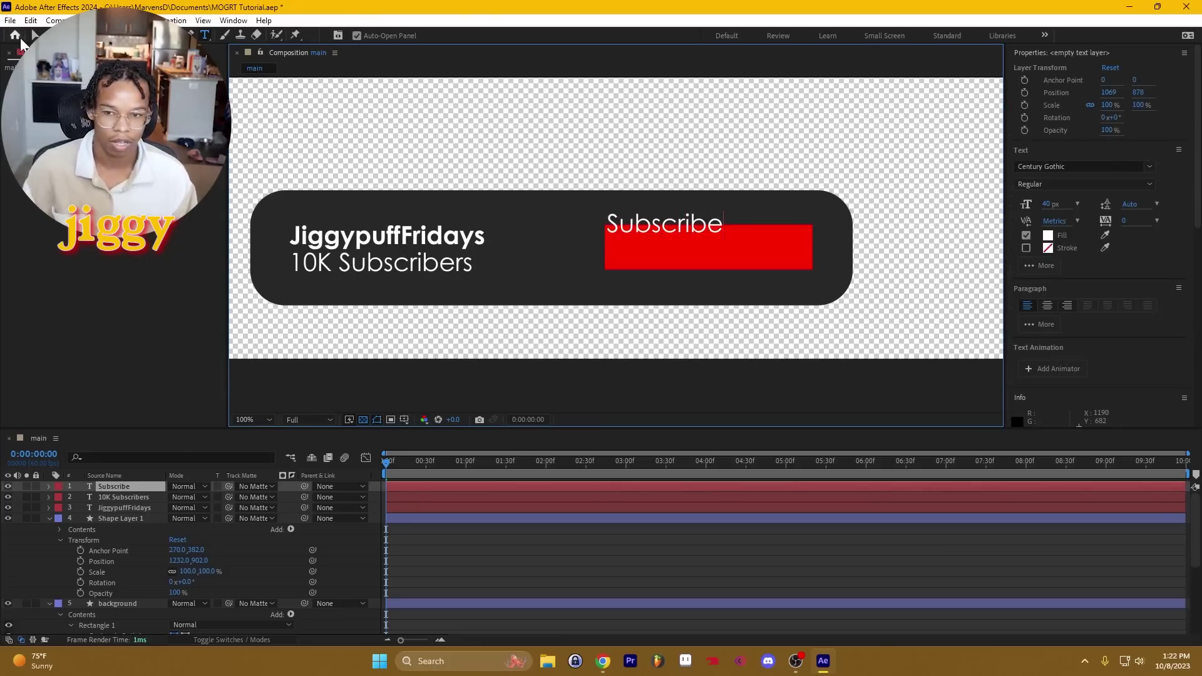
{"action": "left_click", "coordinate": [35, 35]}
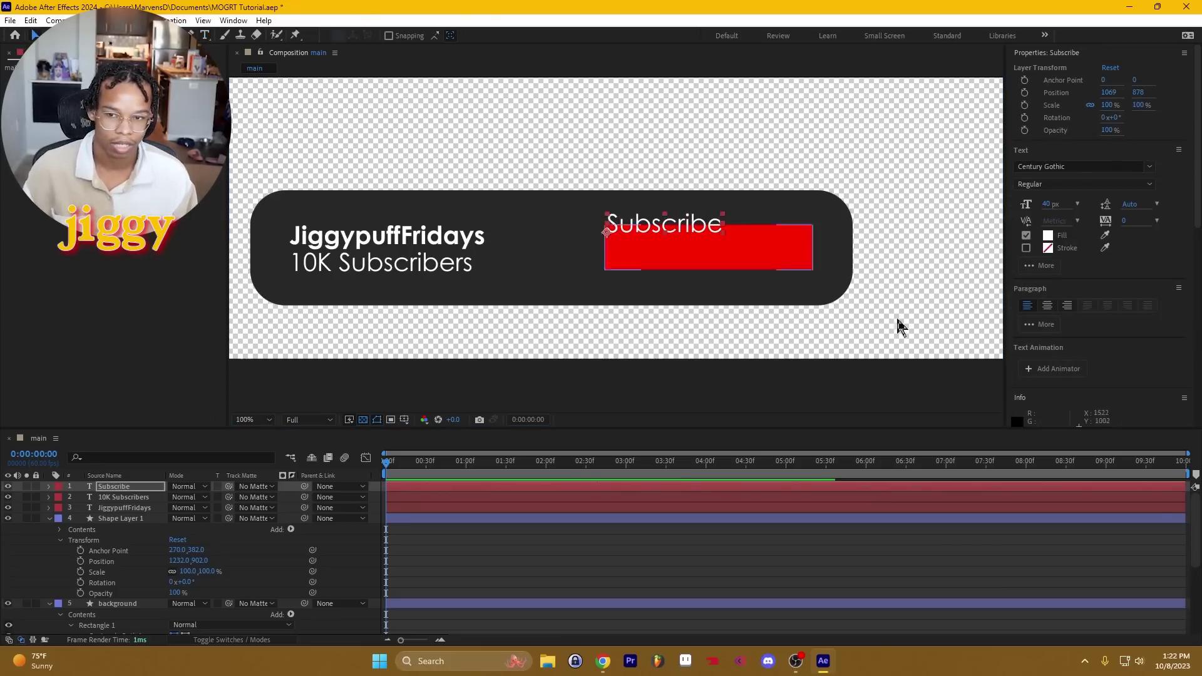
{"action": "left_click_drag", "start_coordinate": [696, 219], "coordinate": [741, 242]}
{"action": "key", "text": "ctrl+alt+Home"}
{"action": "left_click", "coordinate": [967, 248]}
{"action": "left_click", "coordinate": [970, 271]}
{"action": "left_click", "coordinate": [970, 249]}
{"action": "left_click", "coordinate": [979, 324]}
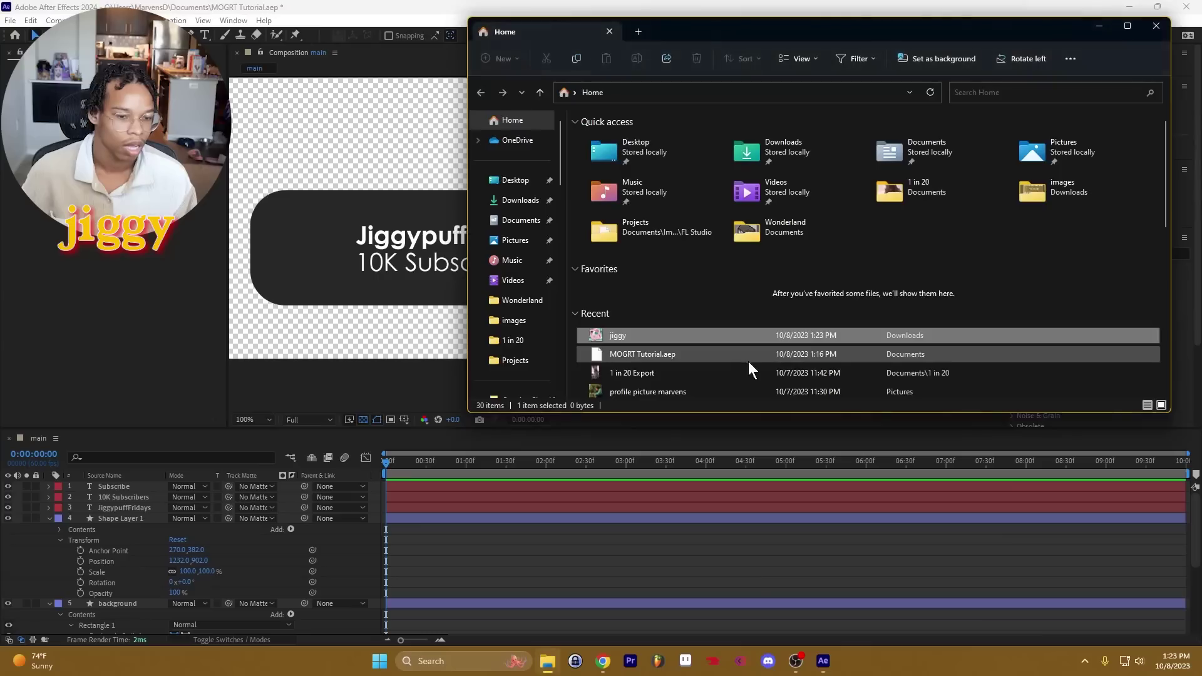
Place the jiggy.jpg picture at the left end of the background shape beside the text and scale it to 65%
{"action": "left_click_drag", "start_coordinate": [735, 329], "coordinate": [387, 261]}
{"action": "scroll", "coordinate": [387, 261], "scroll_direction": "down", "scroll_amount": 2}
{"action": "scroll", "coordinate": [388, 260], "scroll_direction": "down", "scroll_amount": 2}
{"action": "scroll", "coordinate": [590, 217], "scroll_direction": "up", "scroll_amount": 2}
{"action": "left_click_drag", "start_coordinate": [598, 176], "coordinate": [482, 293]}
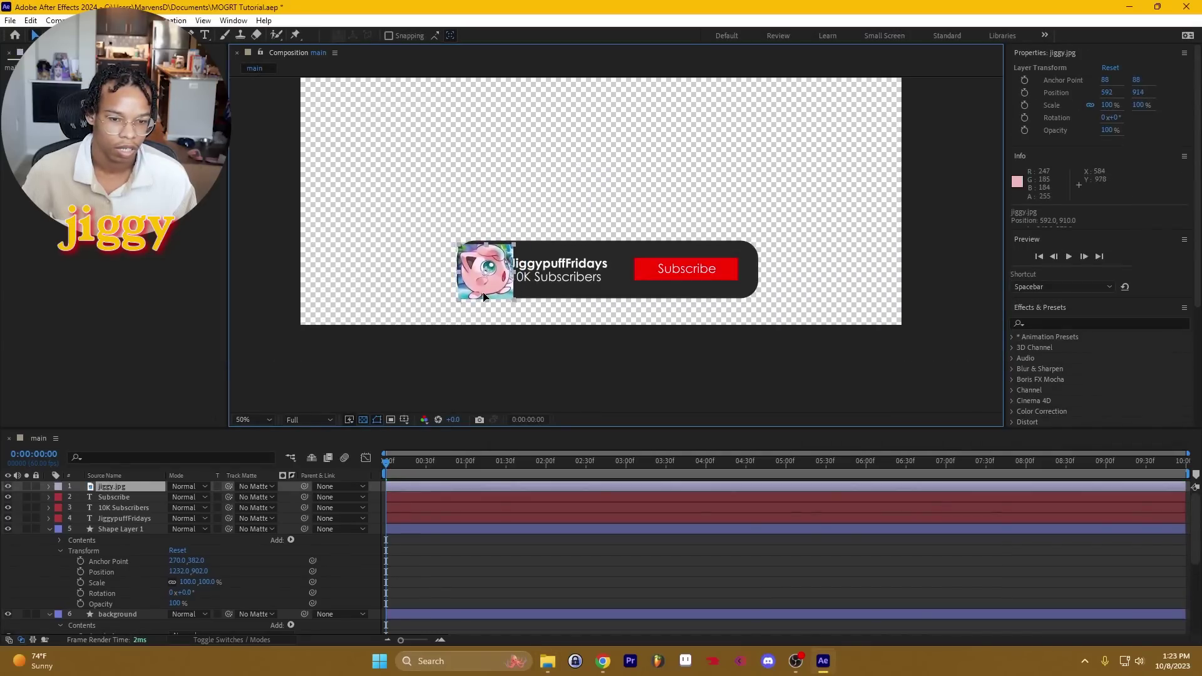
{"action": "scroll", "coordinate": [483, 298], "scroll_direction": "up", "scroll_amount": 1}
{"action": "key", "text": "s"}
{"action": "left_click_drag", "start_coordinate": [211, 497], "coordinate": [189, 497]}
{"action": "left_click", "coordinate": [373, 317]}
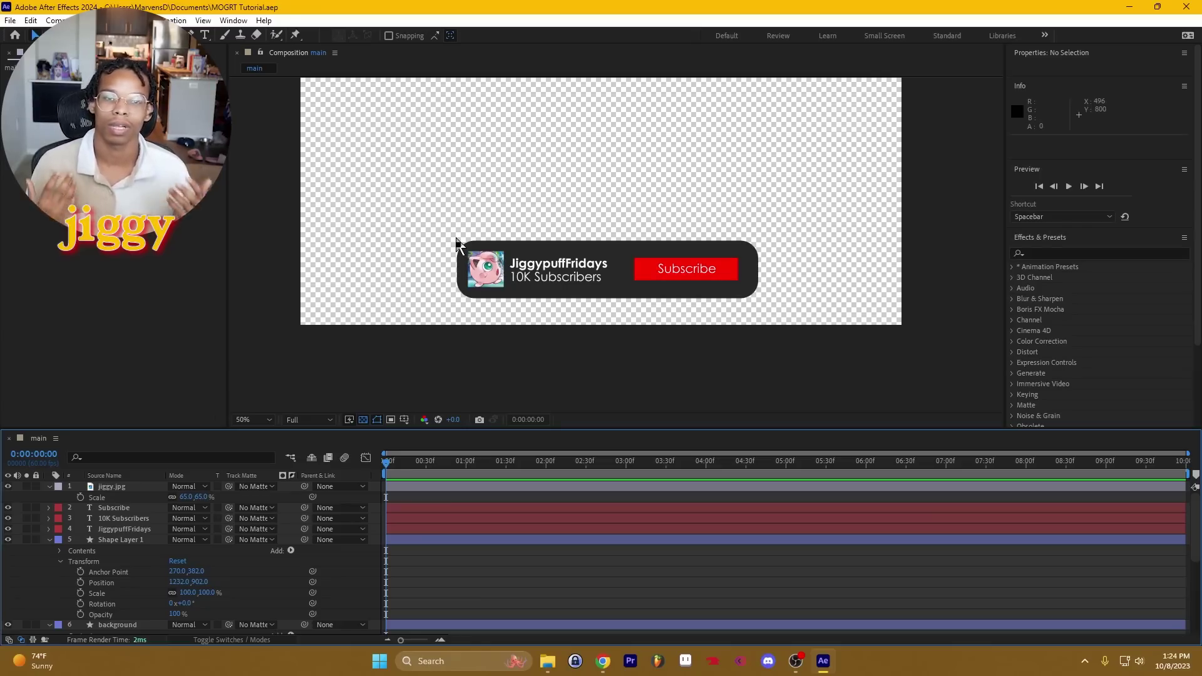
Draw a circle about 112 px in diameter over the square profile picture
{"action": "scroll", "coordinate": [557, 306], "scroll_direction": "up", "scroll_amount": 1}
{"action": "left_click_drag", "start_coordinate": [517, 303], "coordinate": [642, 240]}
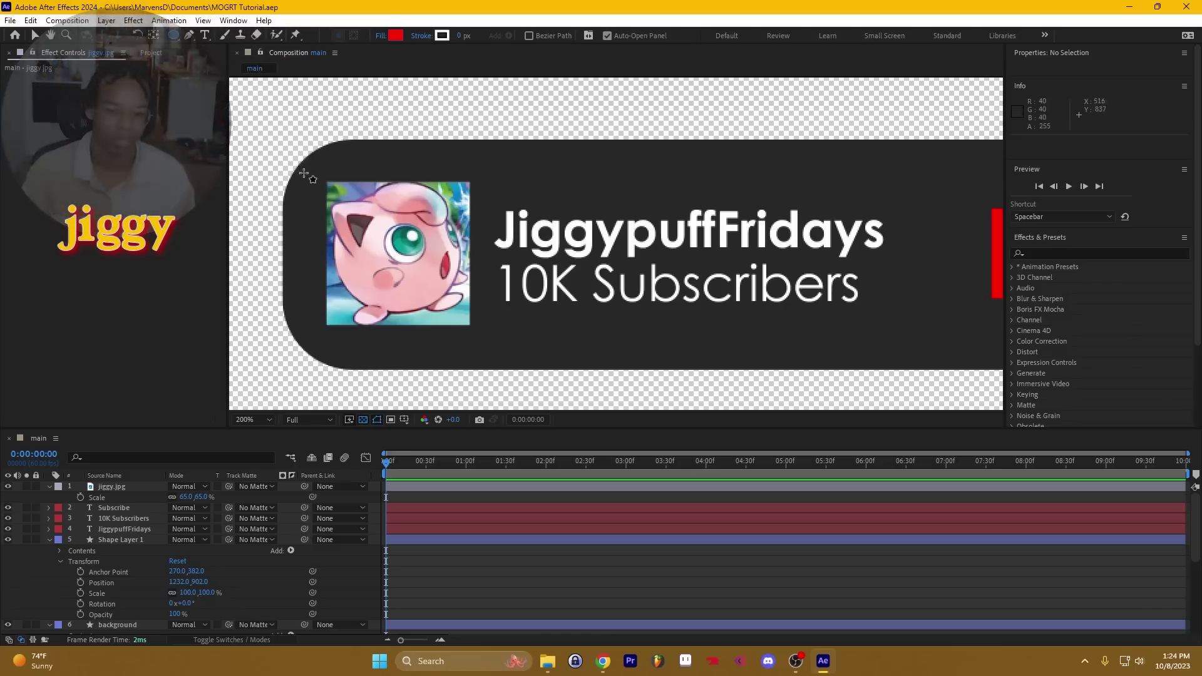
{"action": "left_click_drag", "start_coordinate": [328, 182], "coordinate": [467, 286]}
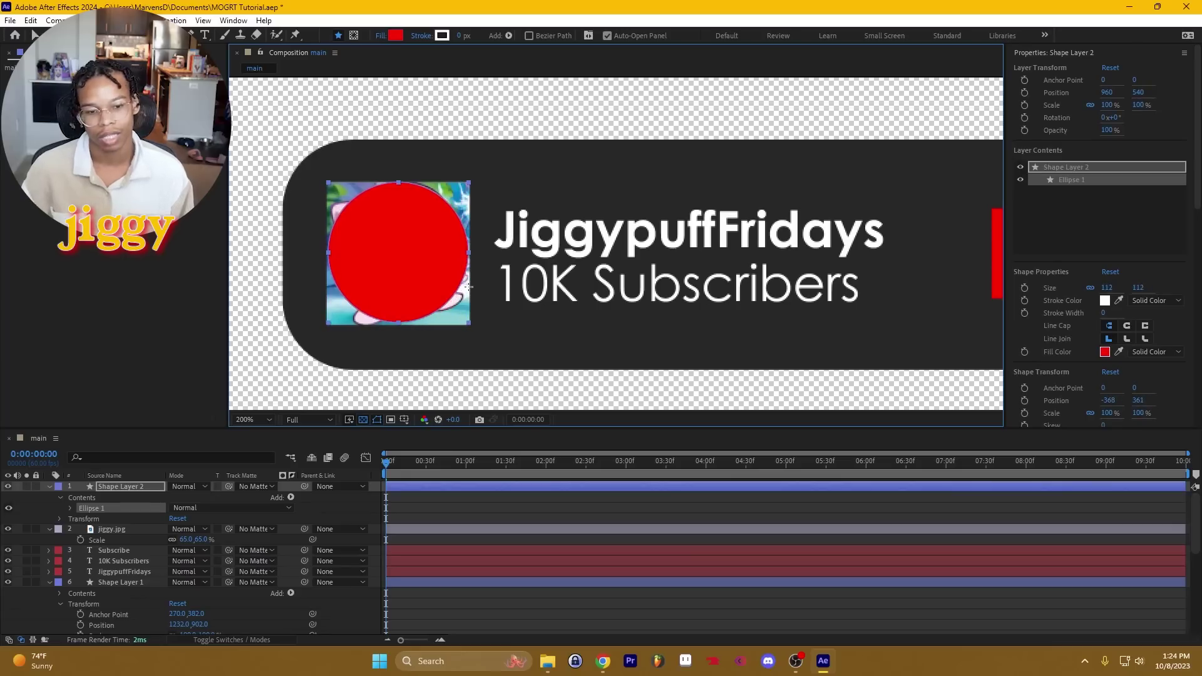
{"action": "key", "text": "v"}
Set the circle's layer, Shape Layer 2, as the track matte of the jiggy.jpg layer
{"action": "left_click", "coordinate": [562, 553]}
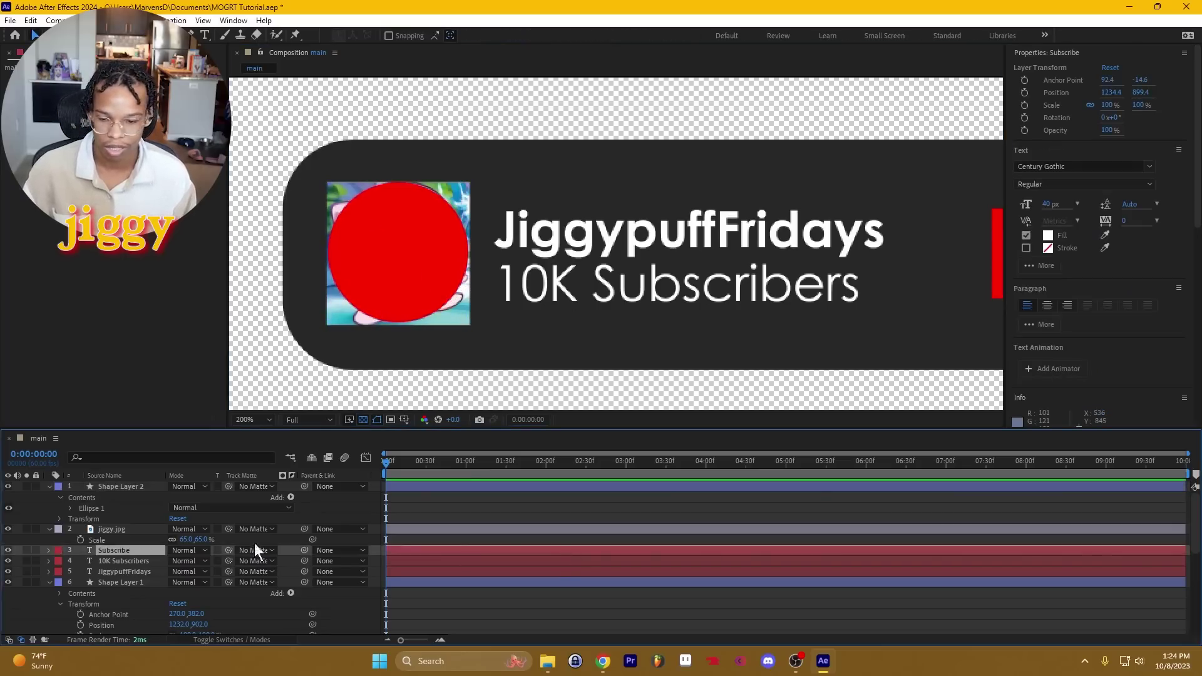
{"action": "left_click", "coordinate": [134, 529]}
{"action": "left_click", "coordinate": [269, 529]}
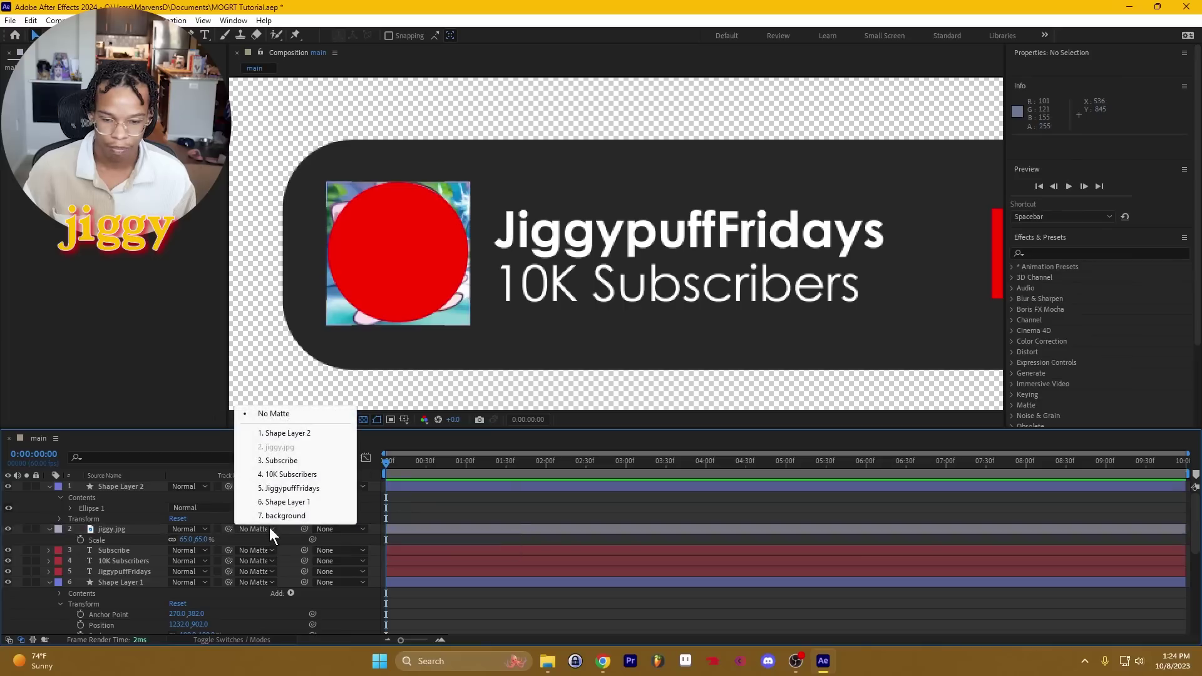
{"action": "left_click", "coordinate": [299, 433]}
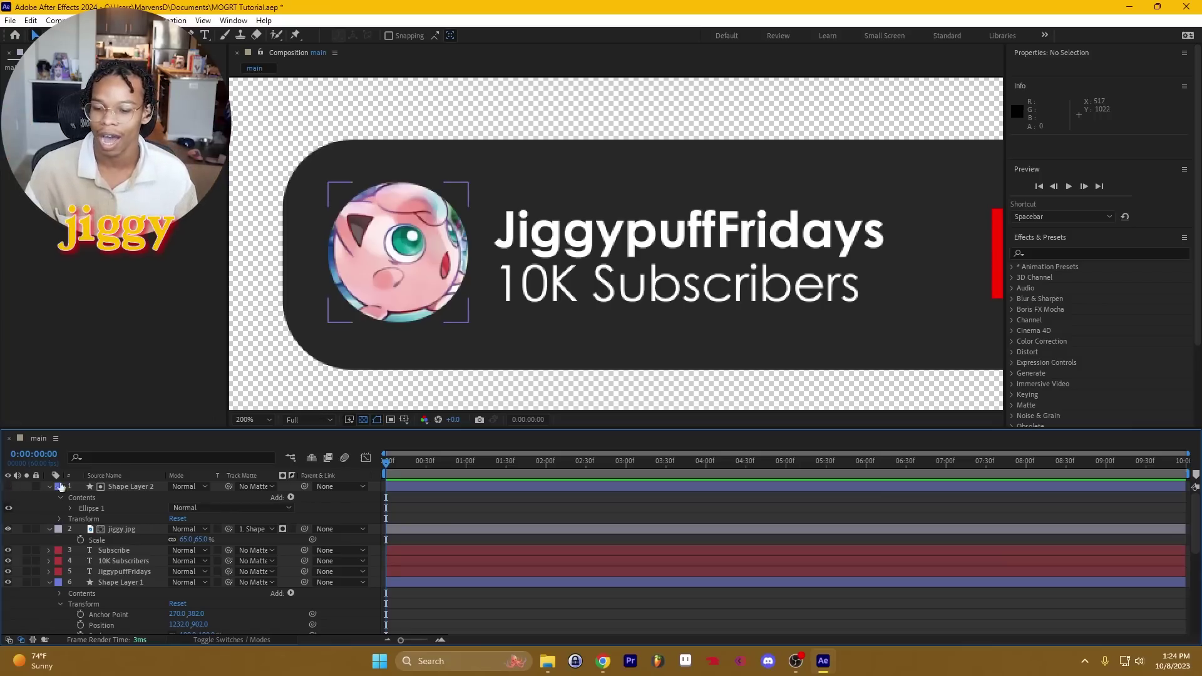
Parent the circle shape layer to jiggy.jpg and rename it "circle mask"
{"action": "left_click", "coordinate": [8, 486]}
{"action": "left_click", "coordinate": [8, 486]}
{"action": "left_click", "coordinate": [338, 488]}
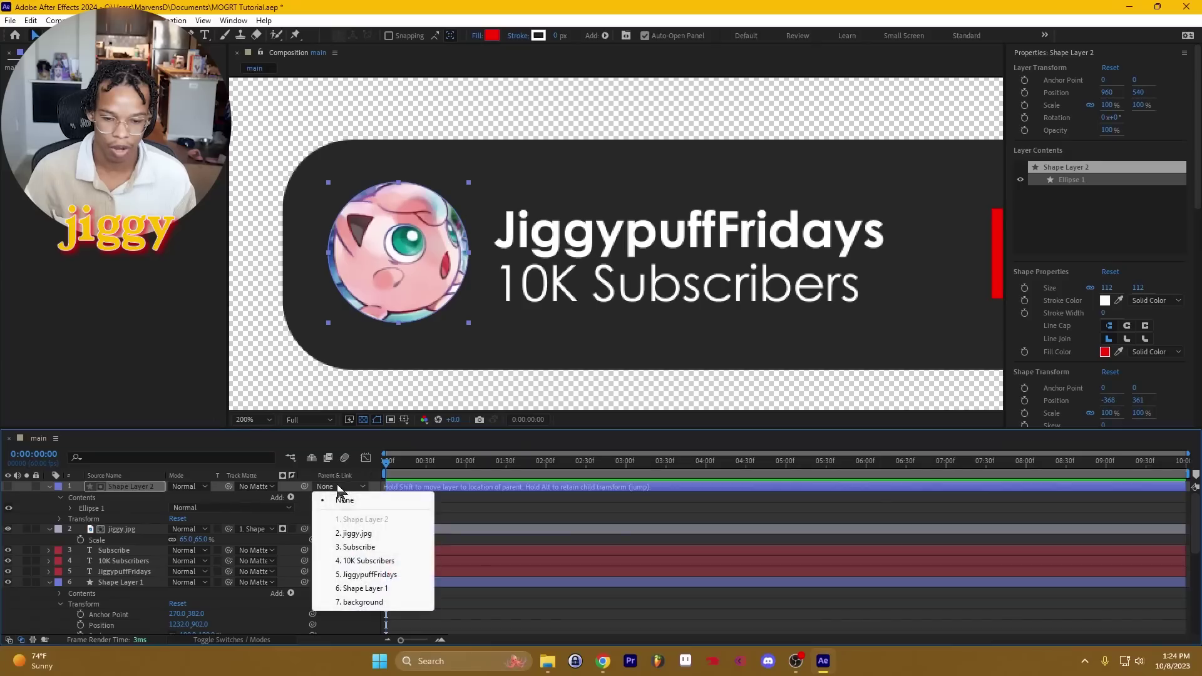
{"action": "left_click", "coordinate": [377, 534]}
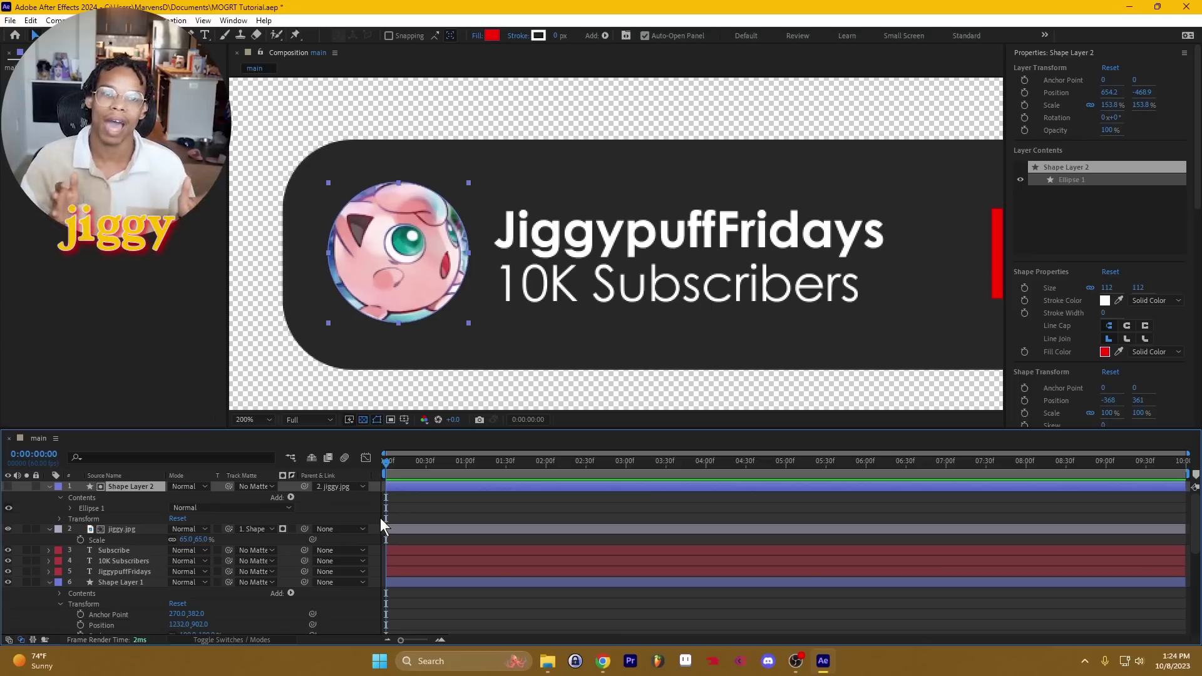
{"action": "key", "text": "Return"}
{"action": "type", "text": "circle mask"}
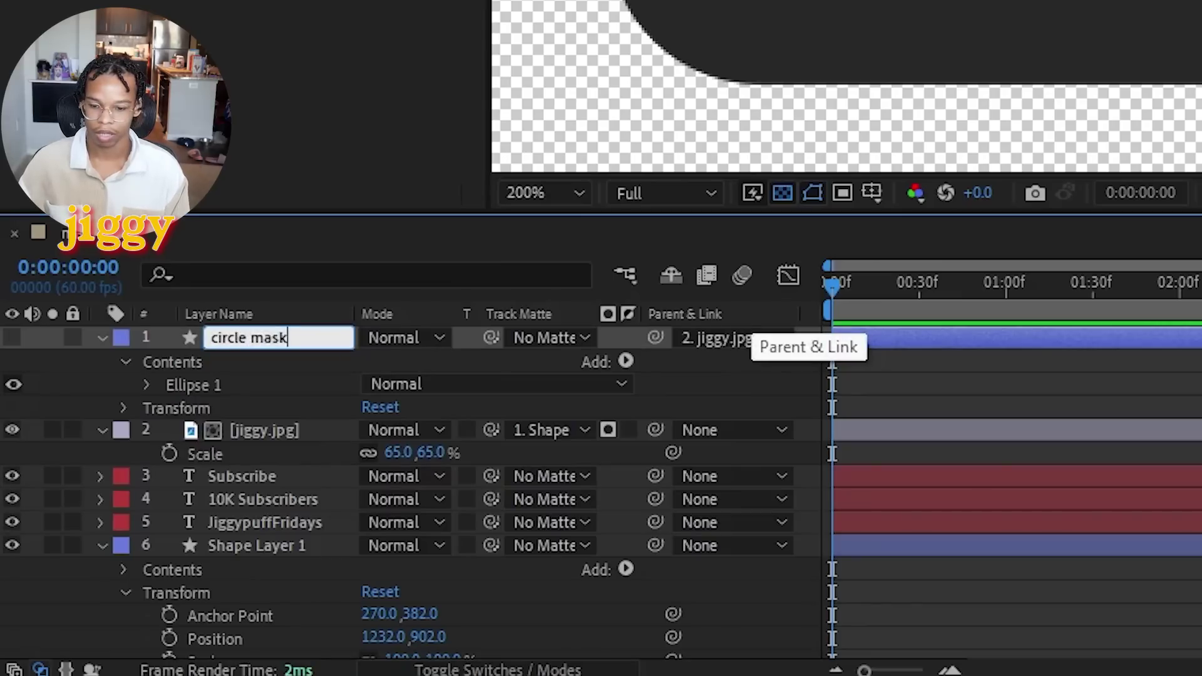
{"action": "key", "text": "Return"}
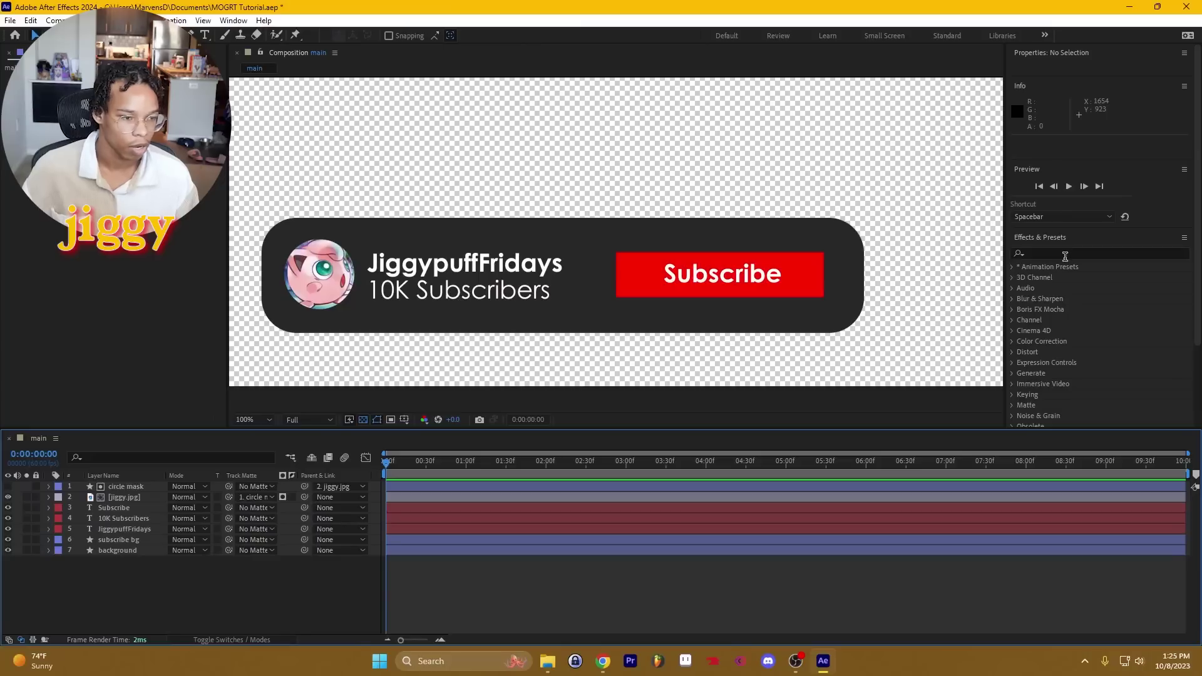
Find the Drop Shadow effect and apply it to the background layer
{"action": "left_click", "coordinate": [1065, 254]}
{"action": "type", "text": "drop"}
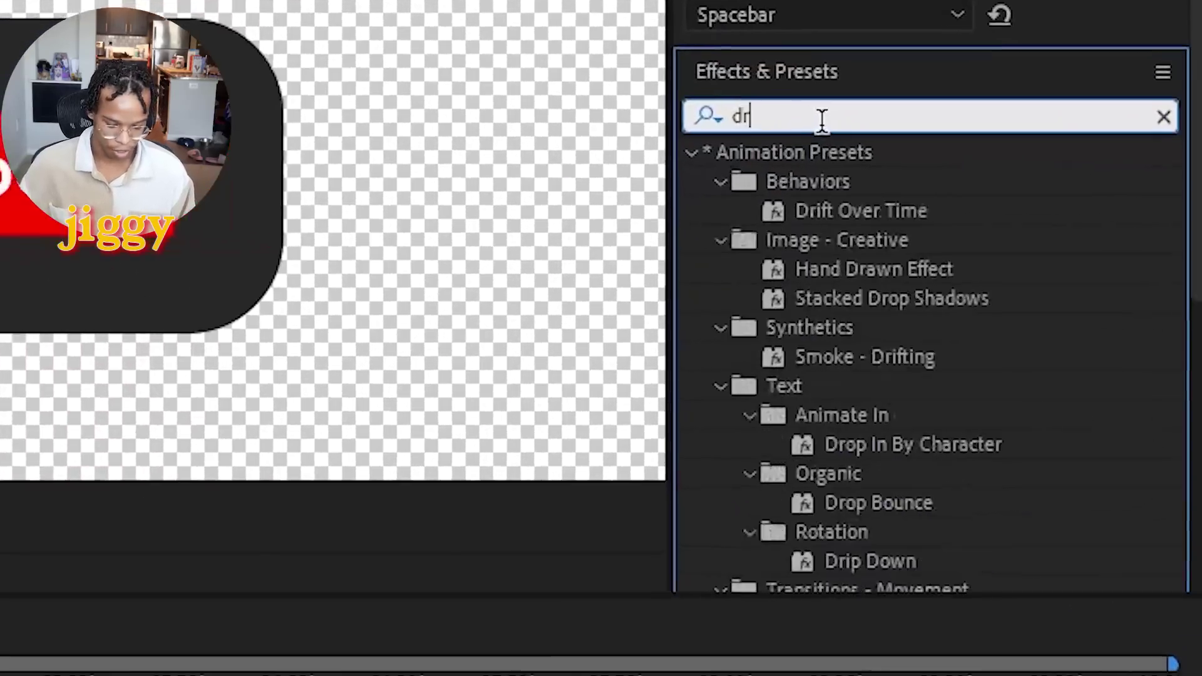
{"action": "type", "text": " sh"}
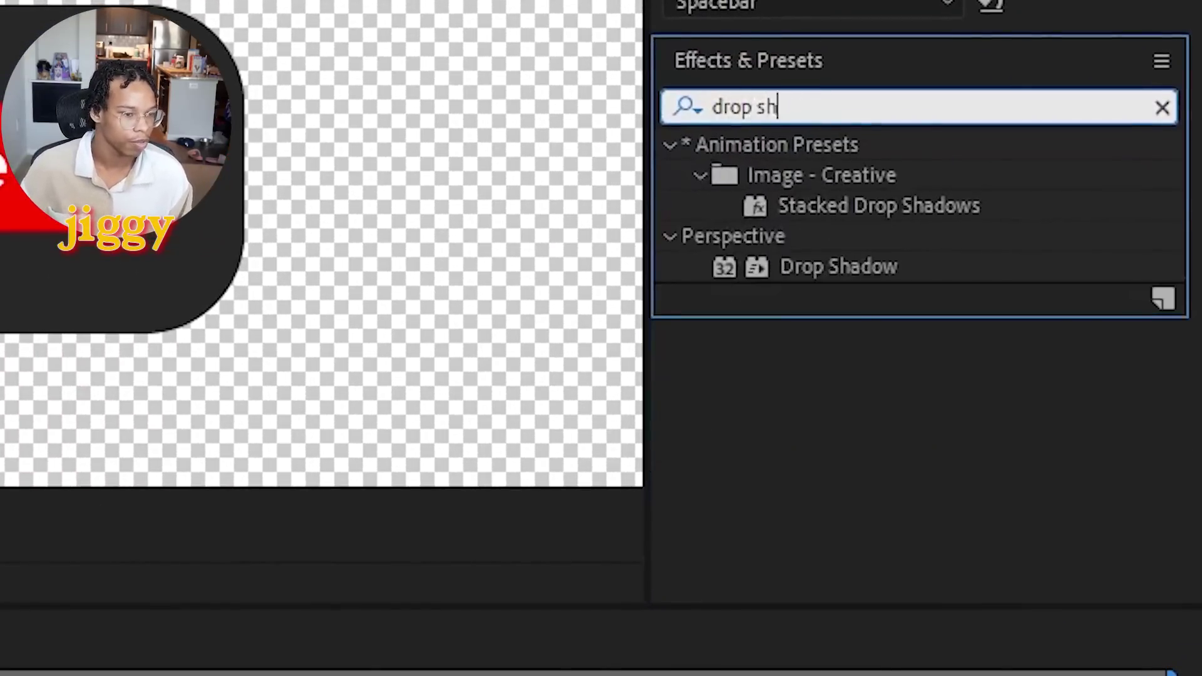
{"action": "left_click_drag", "start_coordinate": [952, 266], "coordinate": [860, 288]}
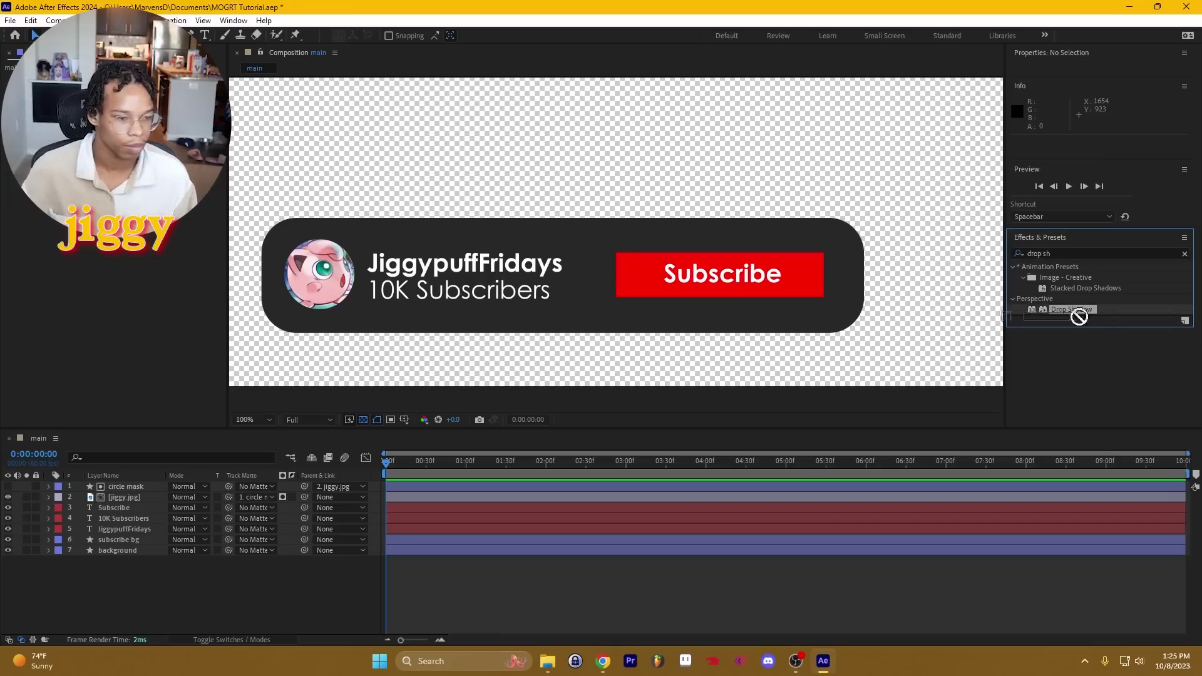
{"action": "left_click_drag", "start_coordinate": [1078, 316], "coordinate": [140, 551]}
{"action": "key", "text": "comma"}
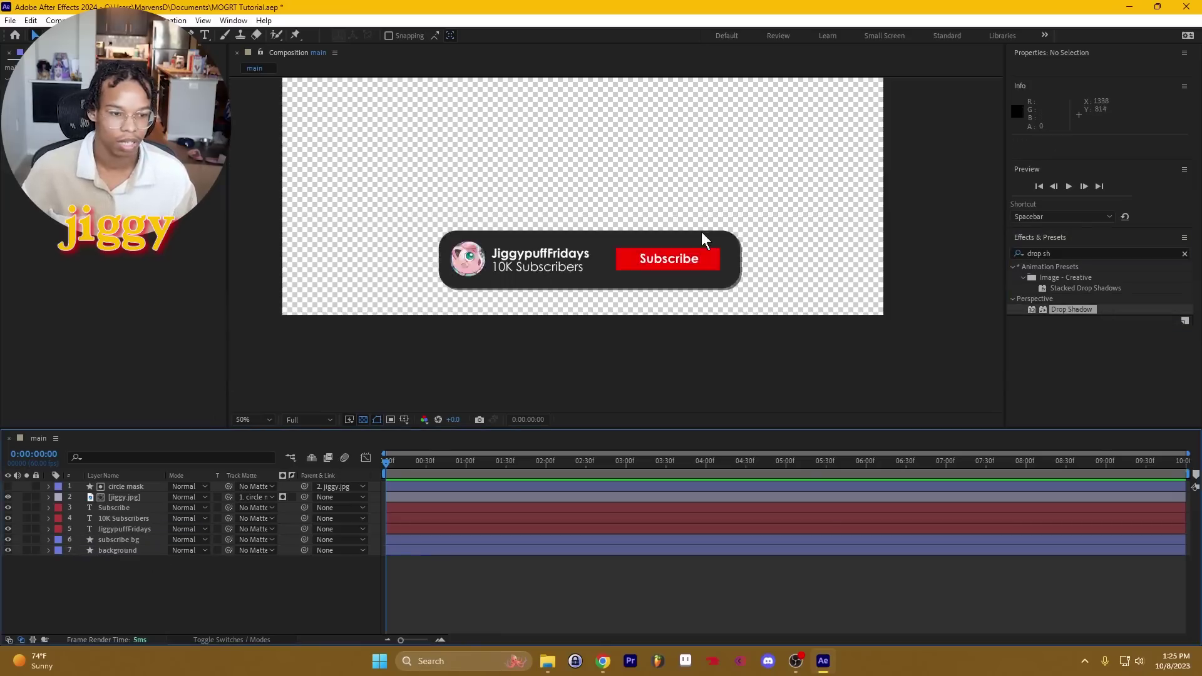
{"action": "key", "text": "period"}
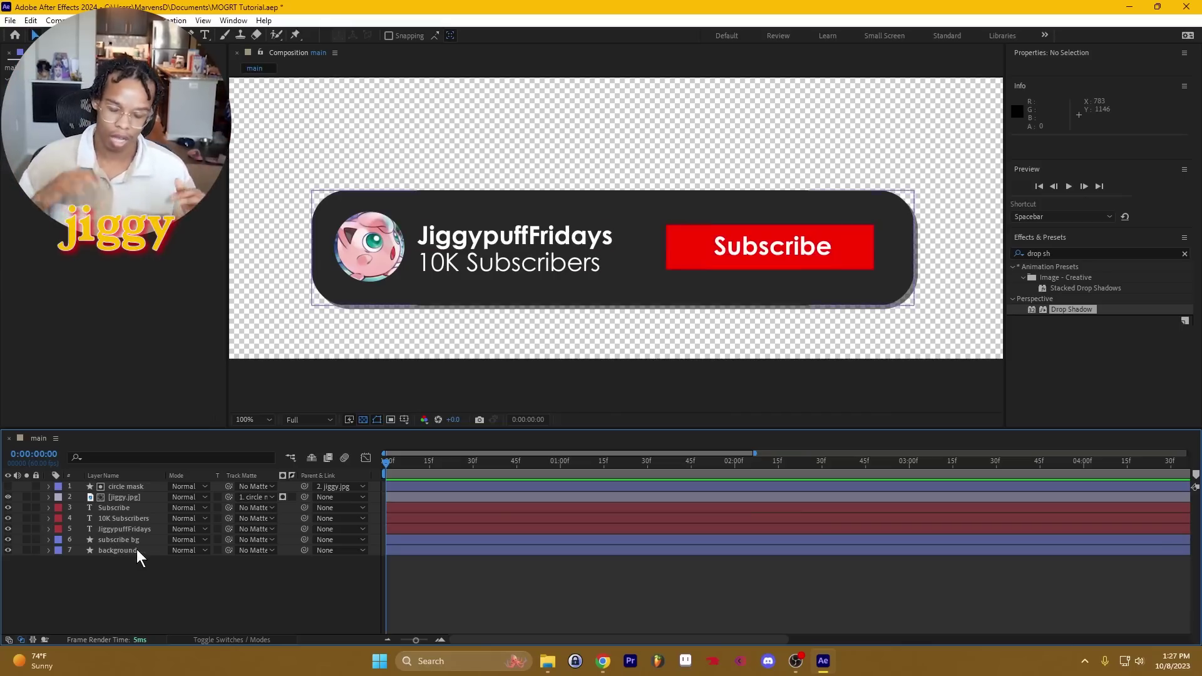
Create a null object and parent jiggy.jpg, the three text layers, subscribe bg and background to it
{"action": "right_click", "coordinate": [178, 571]}
{"action": "mouse_move", "coordinate": [236, 422]}
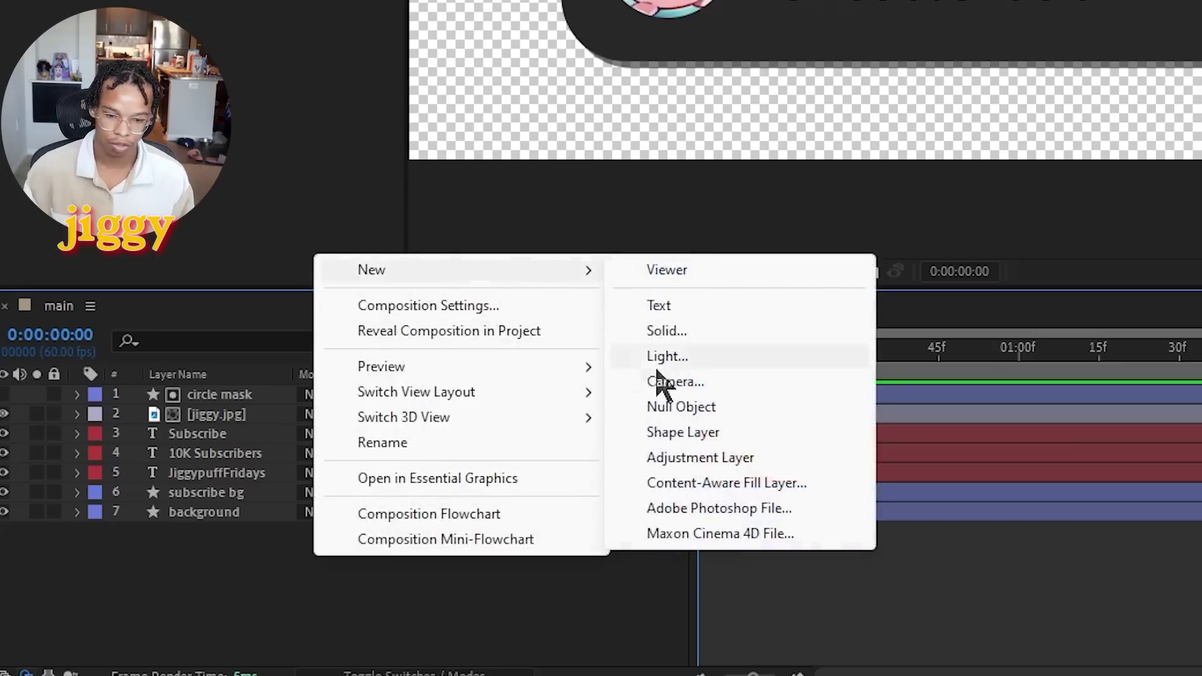
{"action": "left_click", "coordinate": [368, 486]}
{"action": "left_click", "coordinate": [231, 433]}
{"action": "left_click", "coordinate": [224, 531], "text": "shift"}
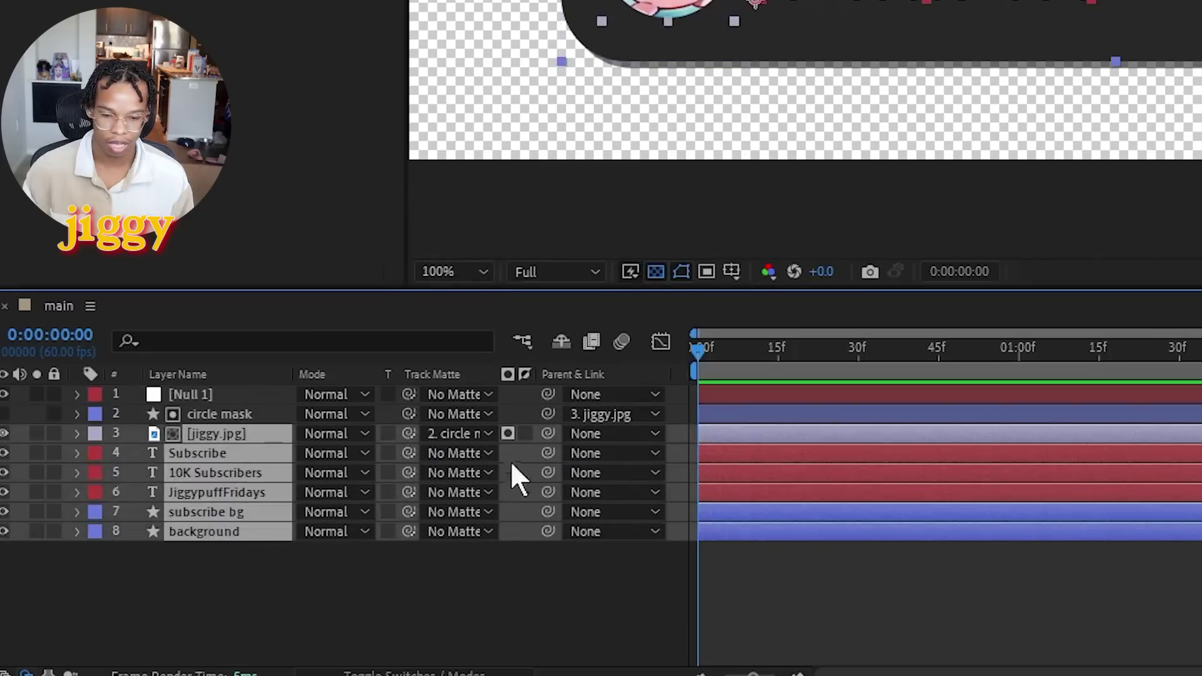
{"action": "left_click", "coordinate": [628, 432]}
{"action": "left_click", "coordinate": [631, 494]}
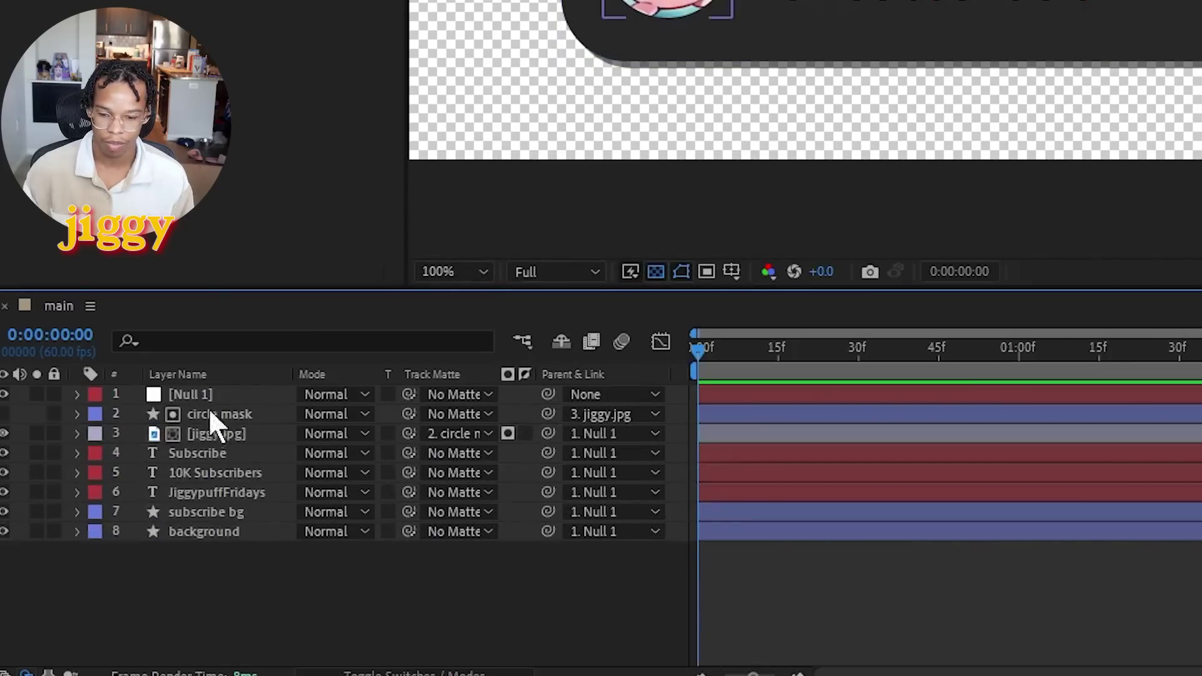
Rename the null object "control", show its Position property and save the project
{"action": "right_click", "coordinate": [246, 393]}
{"action": "left_click", "coordinate": [276, 330]}
{"action": "type", "text": "control"}
{"action": "key", "text": "Return"}
{"action": "key", "text": "p"}
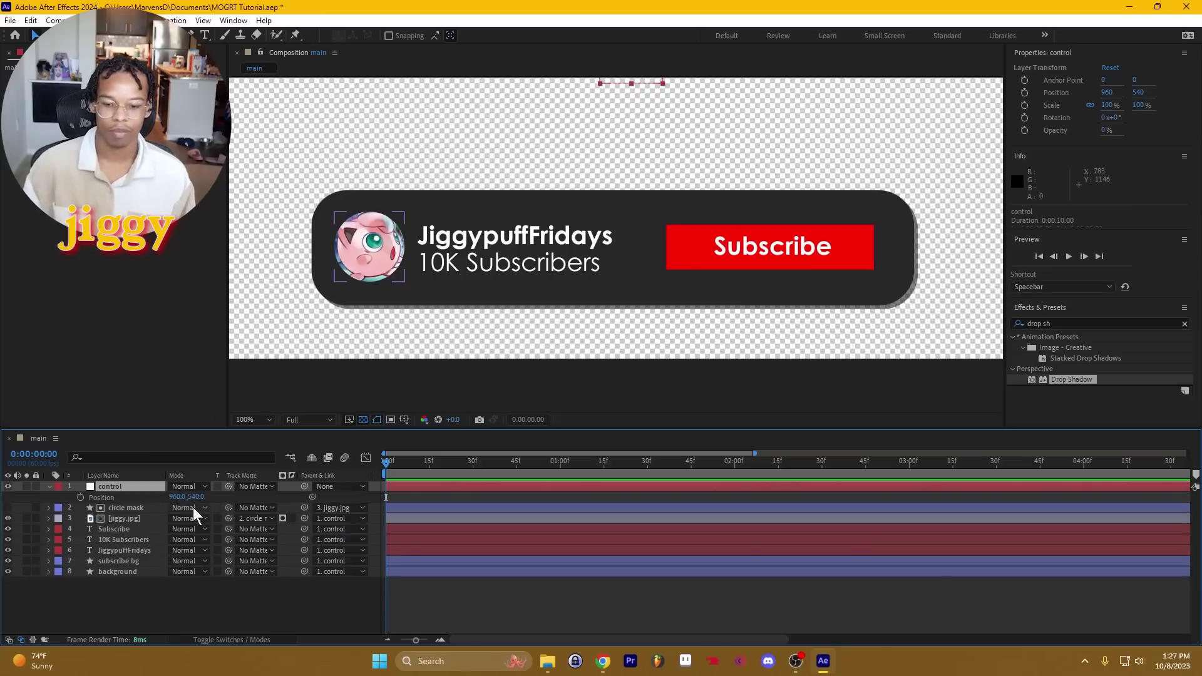
{"action": "mouse_move", "coordinate": [177, 496]}
{"action": "left_mouse_down"}
{"action": "mouse_move", "coordinate": [233, 493]}
{"action": "mouse_move", "coordinate": [191, 484]}
{"action": "left_mouse_up"}
{"action": "key", "text": "ctrl+z"}
{"action": "key", "text": "ctrl+s"}
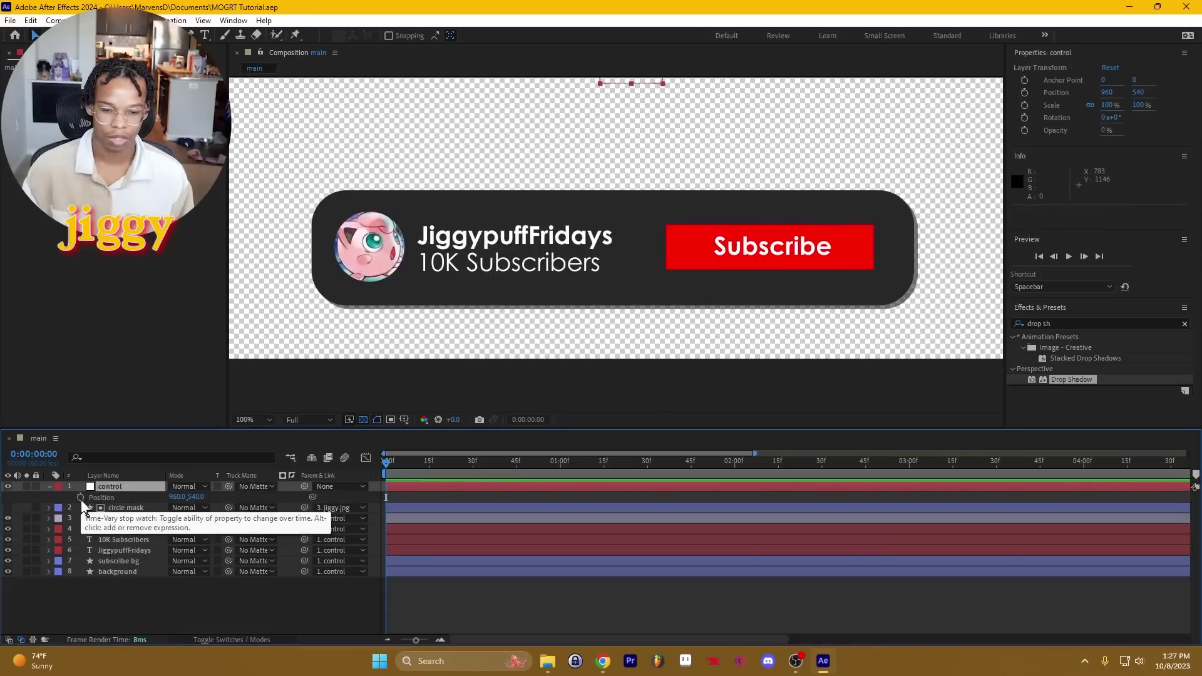
Keyframe the control layer's Position from 960, 830 at the first frame to 960, 540 at frame 30, and preview the slide-in
{"action": "left_click", "coordinate": [80, 497]}
{"action": "left_click", "coordinate": [472, 461]}
{"action": "left_click", "coordinate": [17, 497]}
{"action": "left_click", "coordinate": [8, 497]}
{"action": "left_click", "coordinate": [230, 628]}
{"action": "left_click_drag", "start_coordinate": [199, 497], "coordinate": [380, 496]}
{"action": "key", "text": "space"}
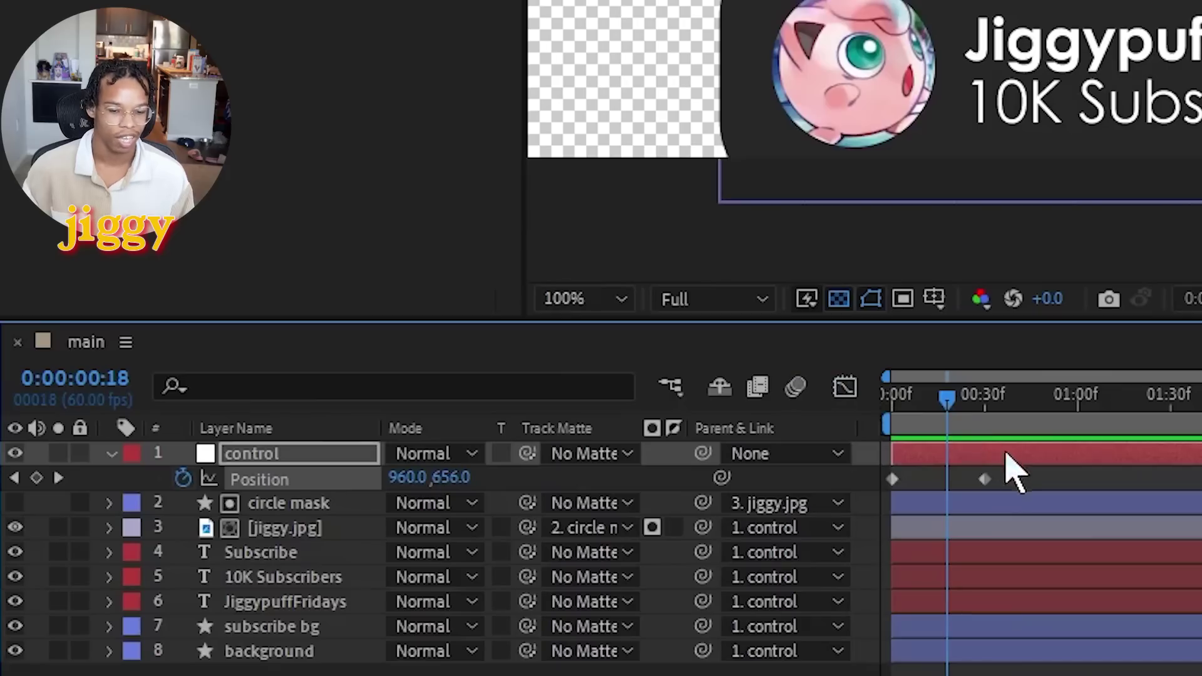
Apply Easy Ease to both Position keyframes of the control layer
{"action": "left_click_drag", "start_coordinate": [1011, 474], "coordinate": [893, 485]}
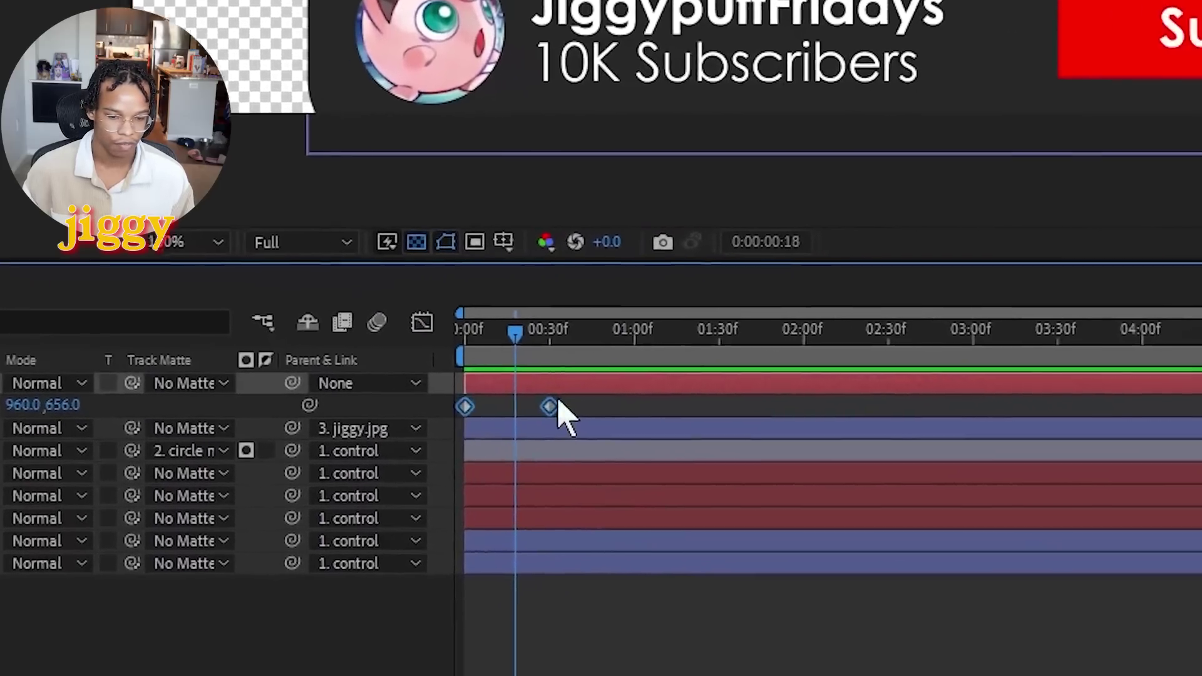
{"action": "right_click", "coordinate": [551, 407]}
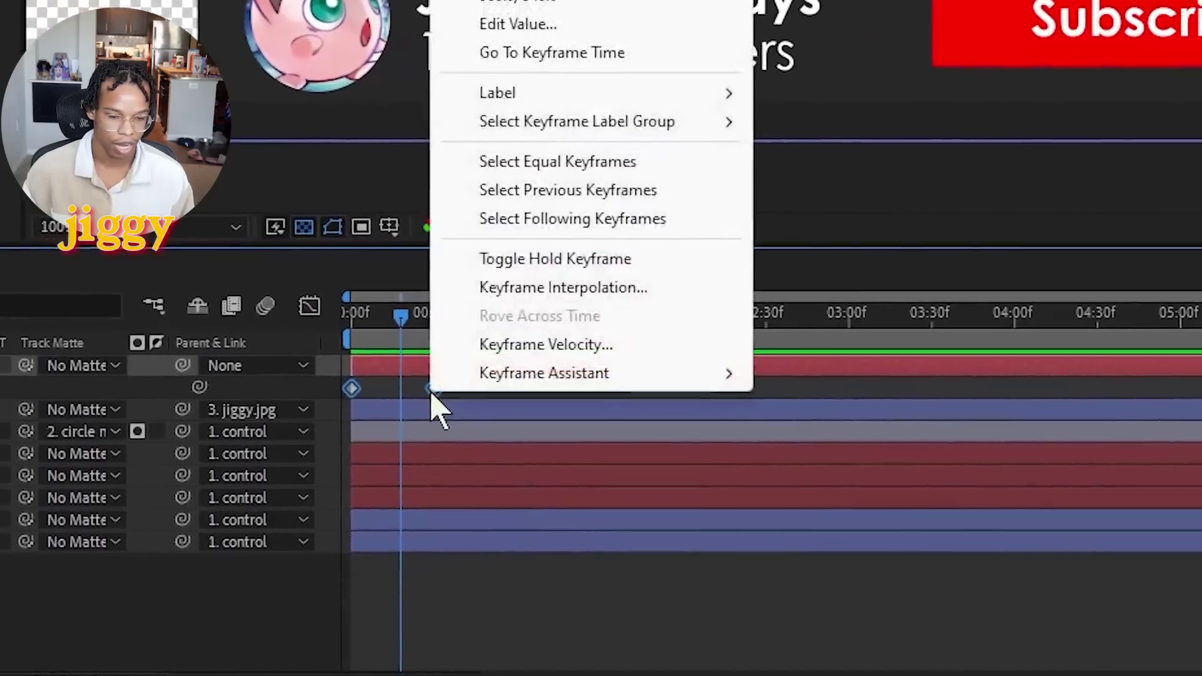
{"action": "mouse_move", "coordinate": [724, 394]}
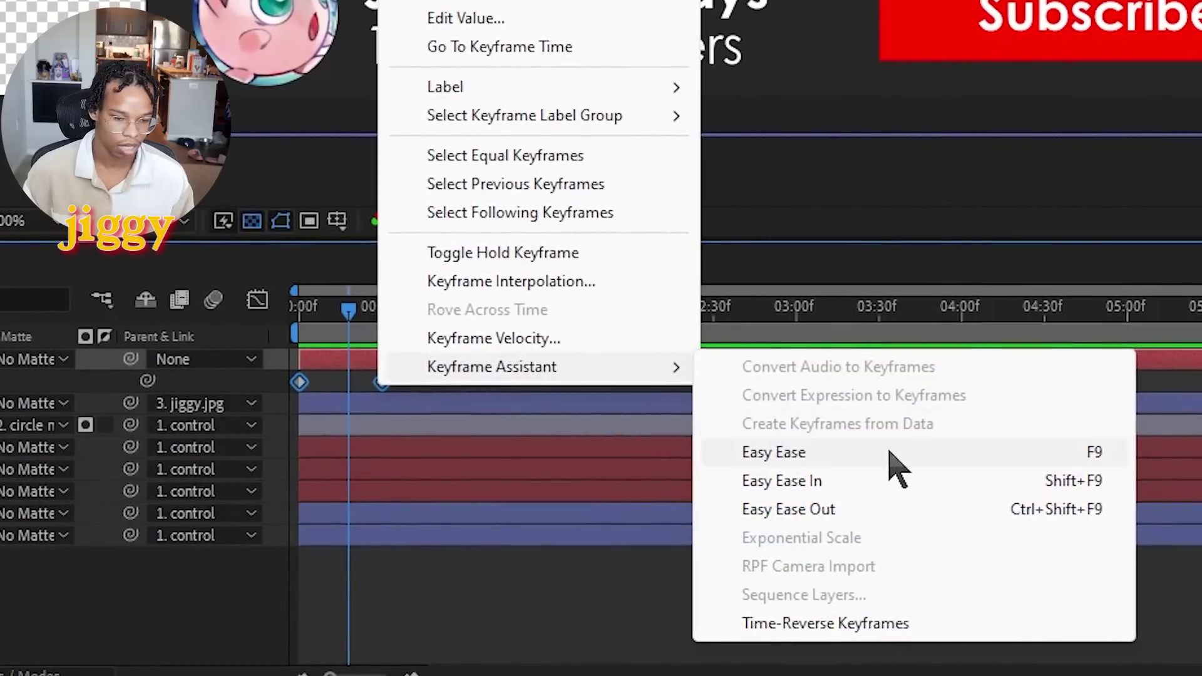
{"action": "left_click", "coordinate": [890, 452]}
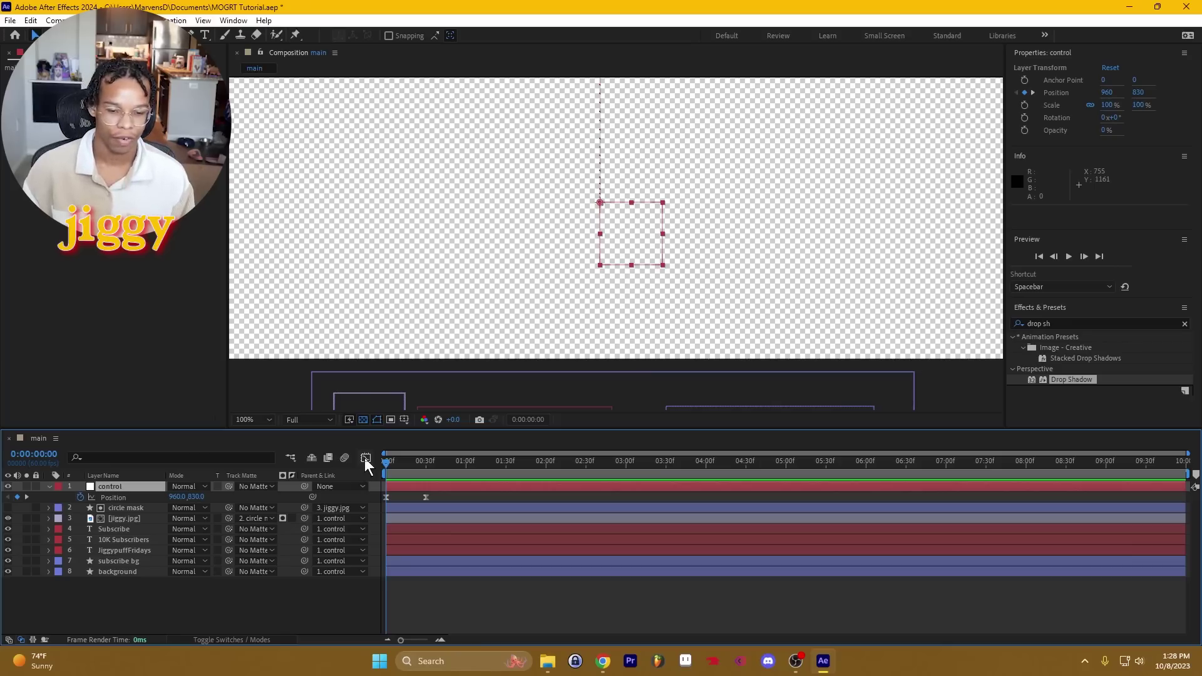
Reshape the control layer's Position speed graph so the slide-in starts fast and slows gradually, and preview the motion
{"action": "left_click_drag", "start_coordinate": [396, 461], "coordinate": [409, 460]}
{"action": "left_click", "coordinate": [115, 498]}
{"action": "left_click", "coordinate": [364, 459]}
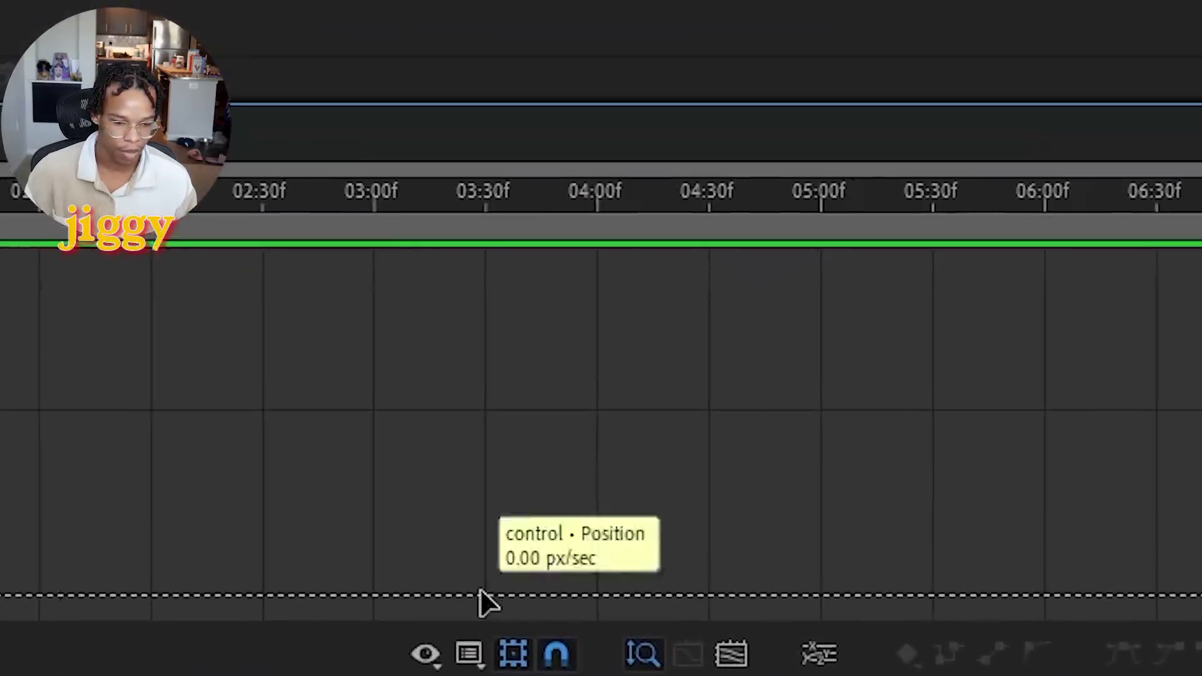
{"action": "left_click", "coordinate": [644, 627]}
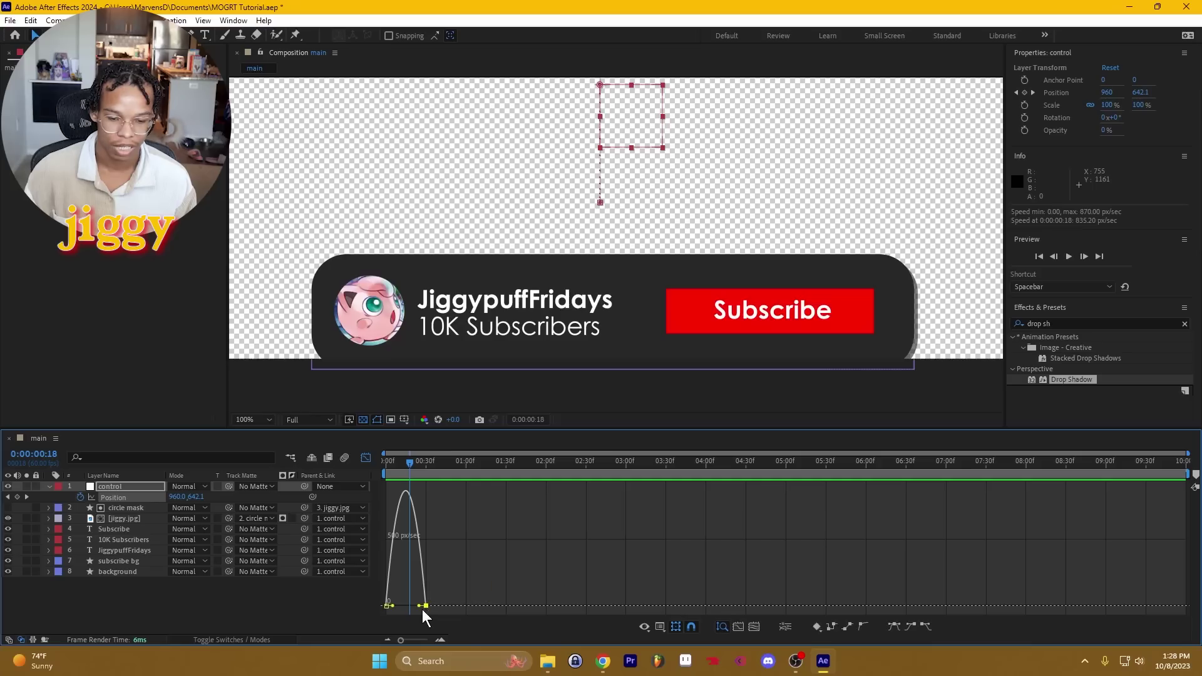
{"action": "left_click_drag", "start_coordinate": [418, 606], "coordinate": [406, 606]}
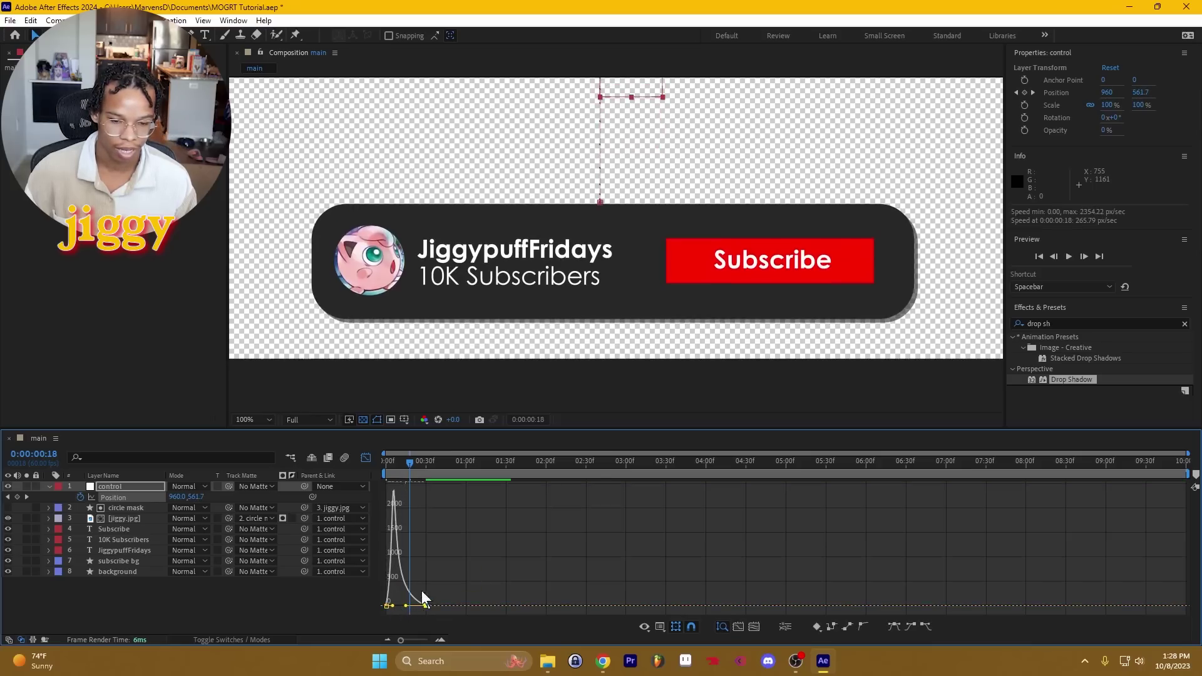
{"action": "left_click_drag", "start_coordinate": [399, 467], "coordinate": [369, 468]}
{"action": "key", "text": "space"}
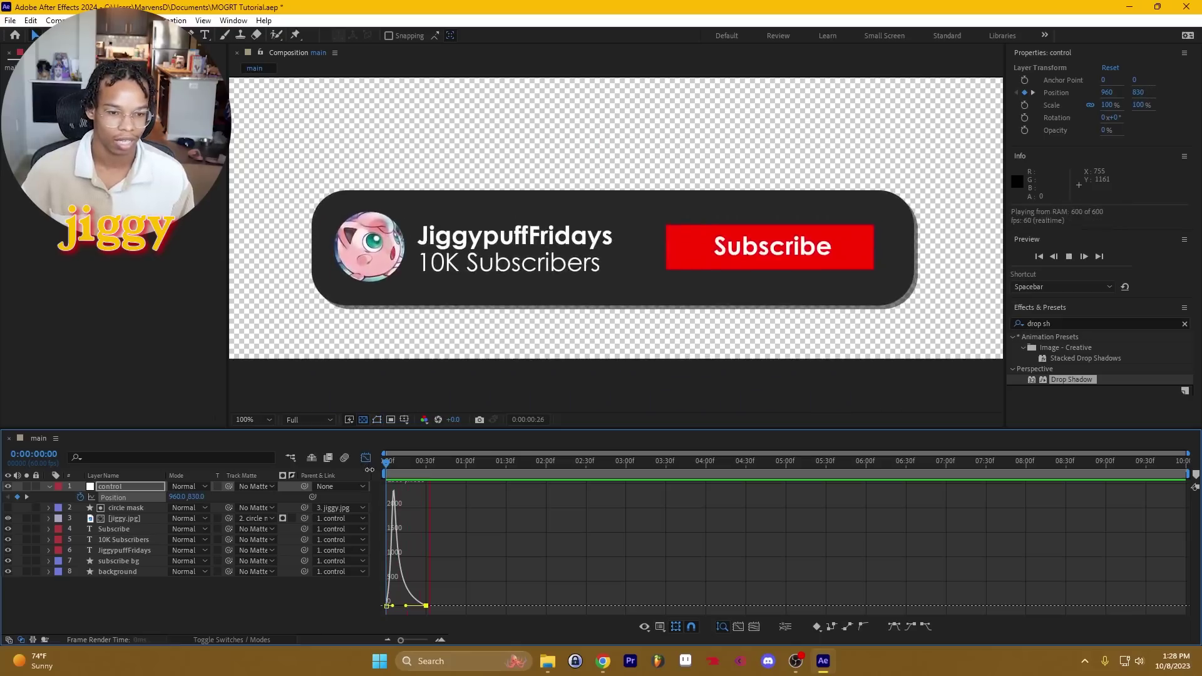
{"action": "key", "text": "space"}
{"action": "key", "text": "space"}
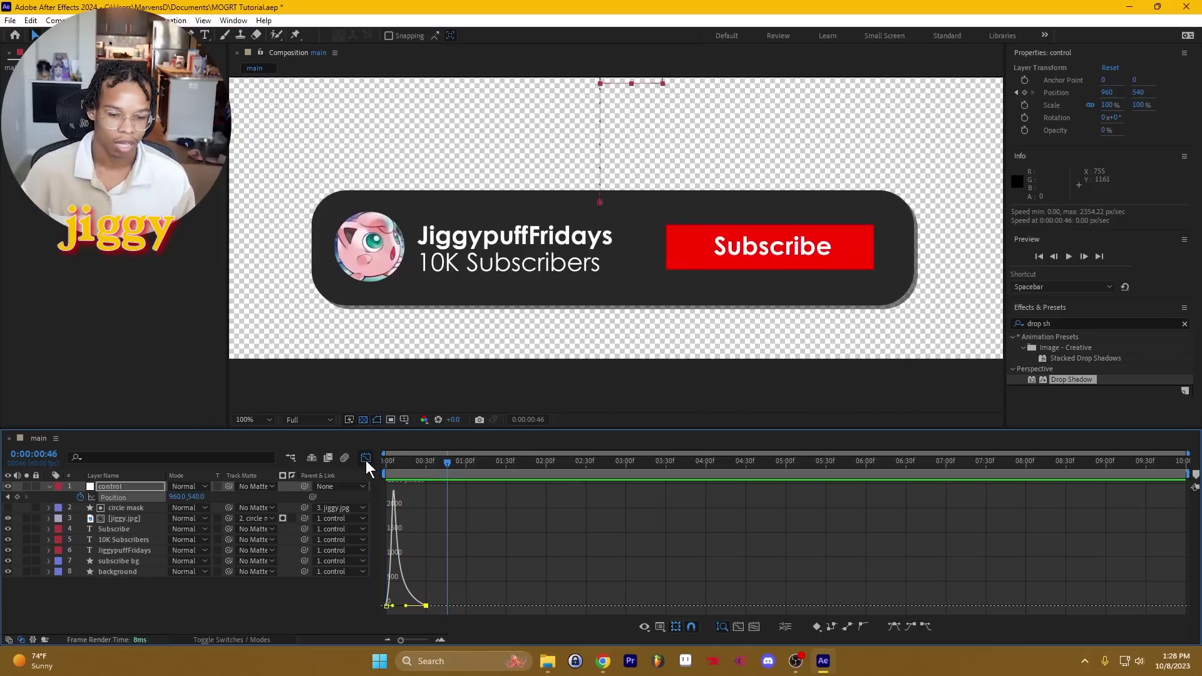
{"action": "key", "text": "shift+F3"}
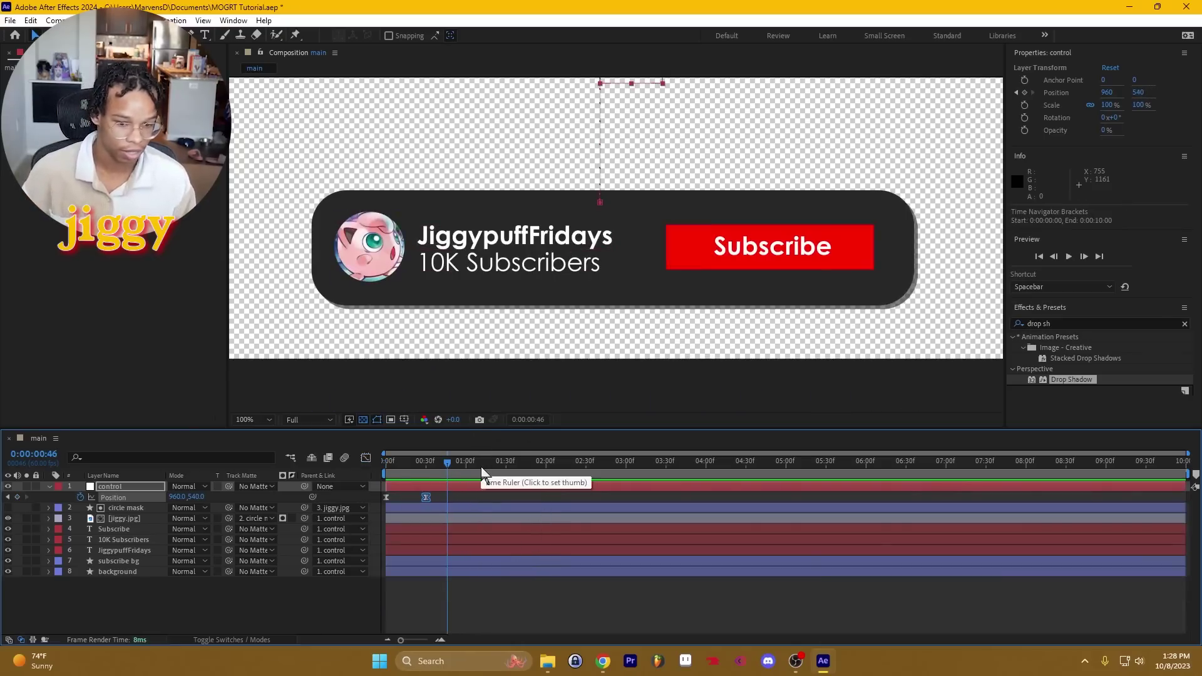
Add a Position keyframe on the control layer at 0:00:03:01, move the layer down out of frame at 0:00:03:24, and preview the exit
{"action": "left_click", "coordinate": [119, 591]}
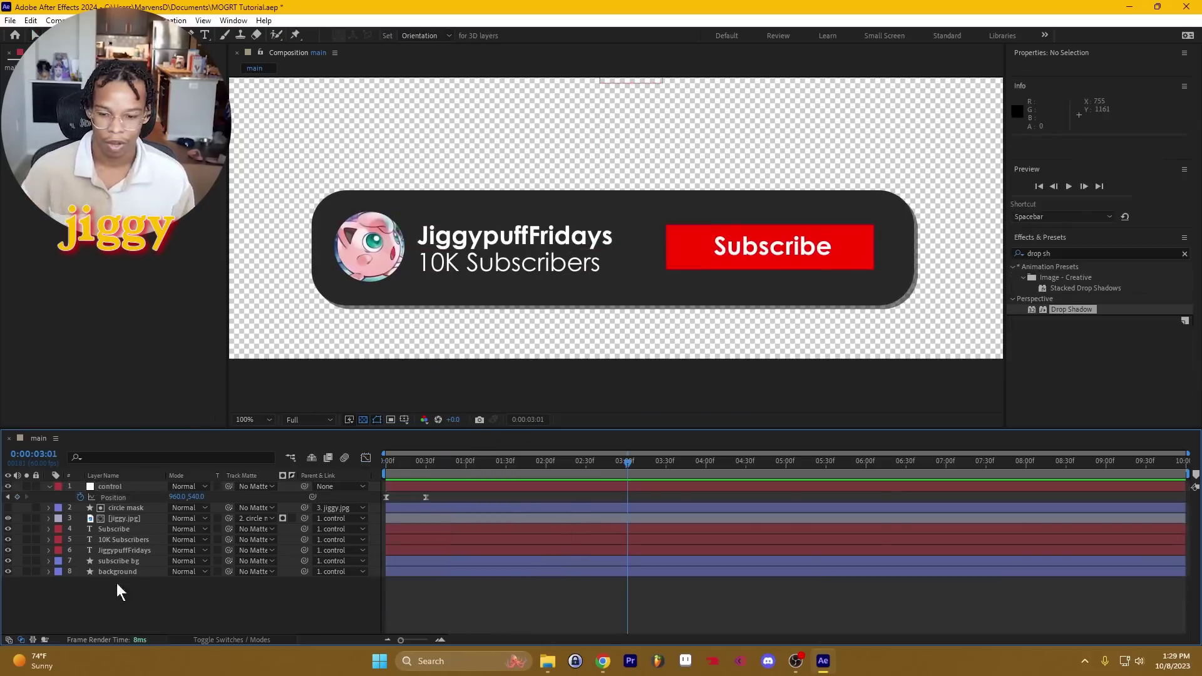
{"action": "left_click", "coordinate": [16, 496]}
{"action": "left_click_drag", "start_coordinate": [628, 465], "coordinate": [659, 464]}
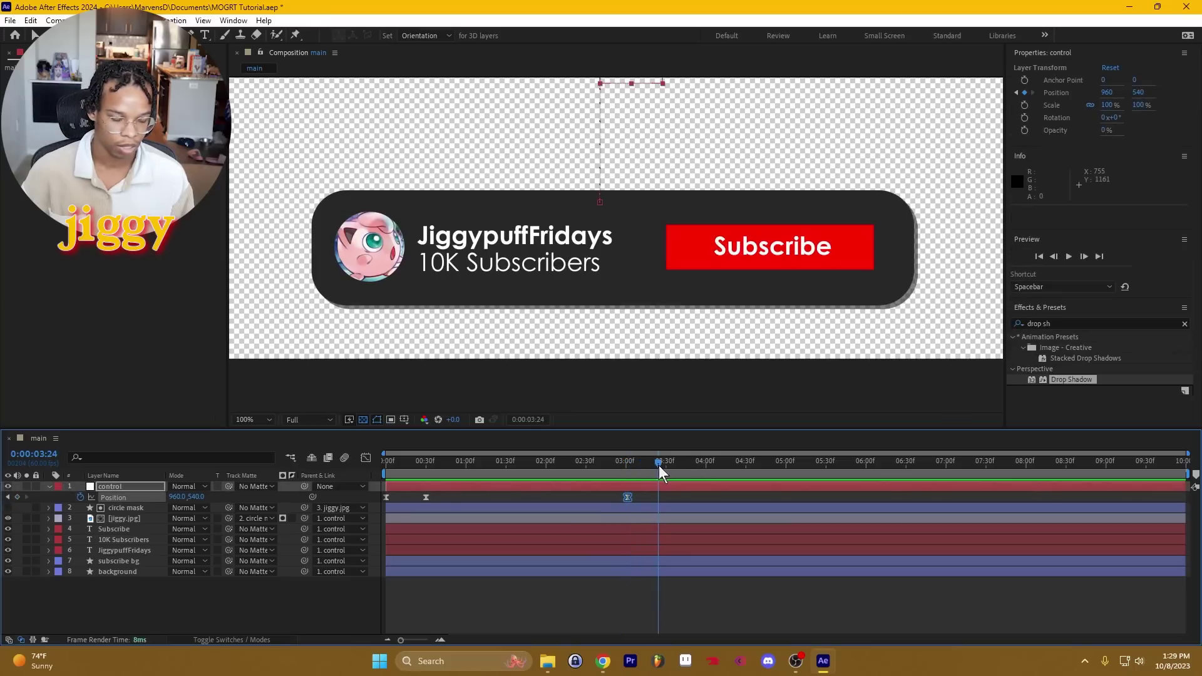
{"action": "left_click_drag", "start_coordinate": [199, 497], "coordinate": [368, 488]}
{"action": "left_click", "coordinate": [595, 469]}
{"action": "key", "text": "space"}
{"action": "key", "text": "space"}
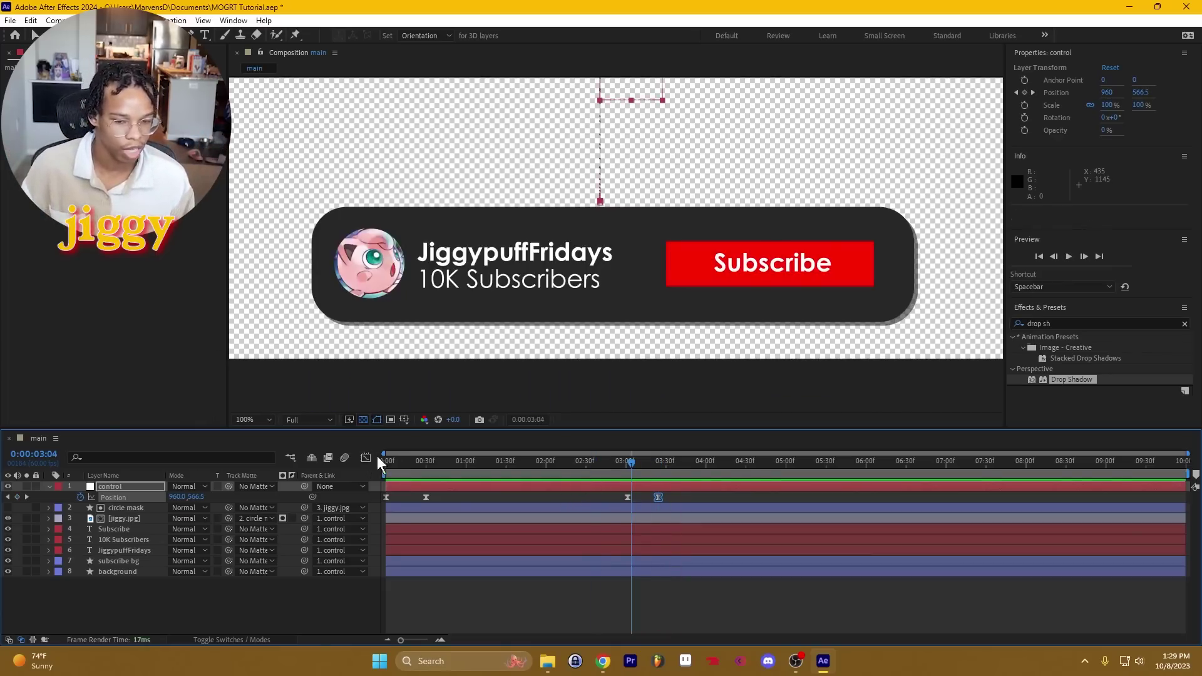
Reshape the exit's Position speed graph so the slide-out starts slowly and speeds up sharply toward its last keyframe
{"action": "left_click", "coordinate": [366, 458]}
{"action": "scroll", "coordinate": [676, 577], "scroll_direction": "up", "scroll_amount": 4}
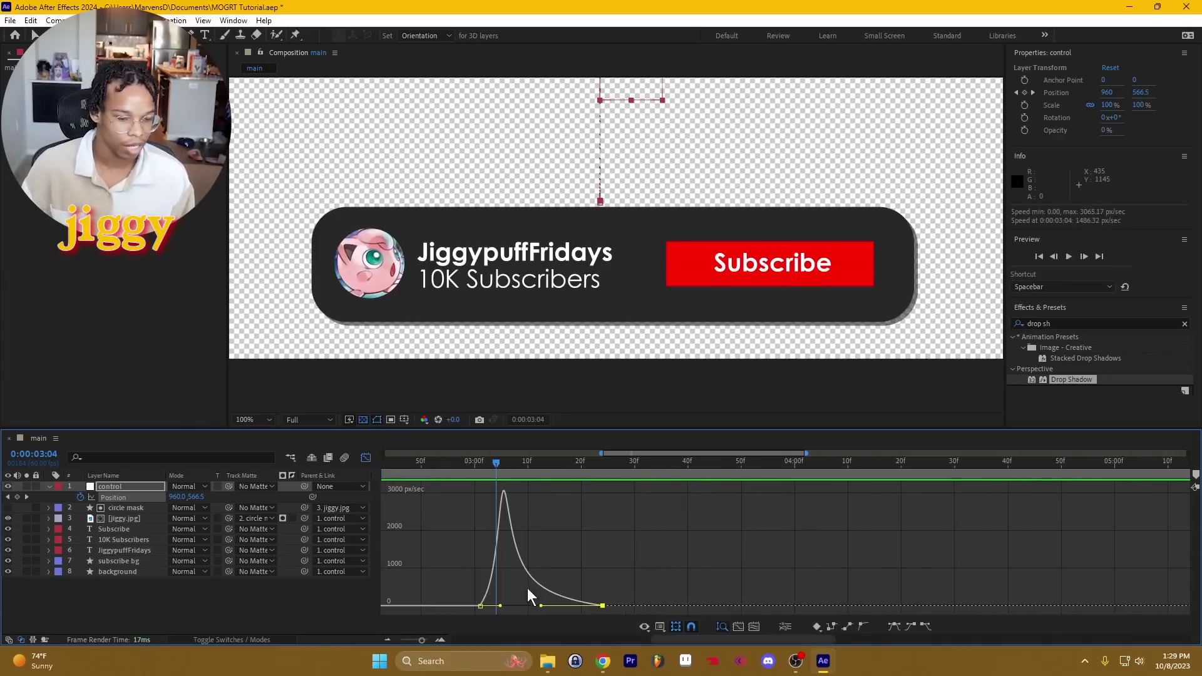
{"action": "left_click_drag", "start_coordinate": [542, 608], "coordinate": [598, 603]}
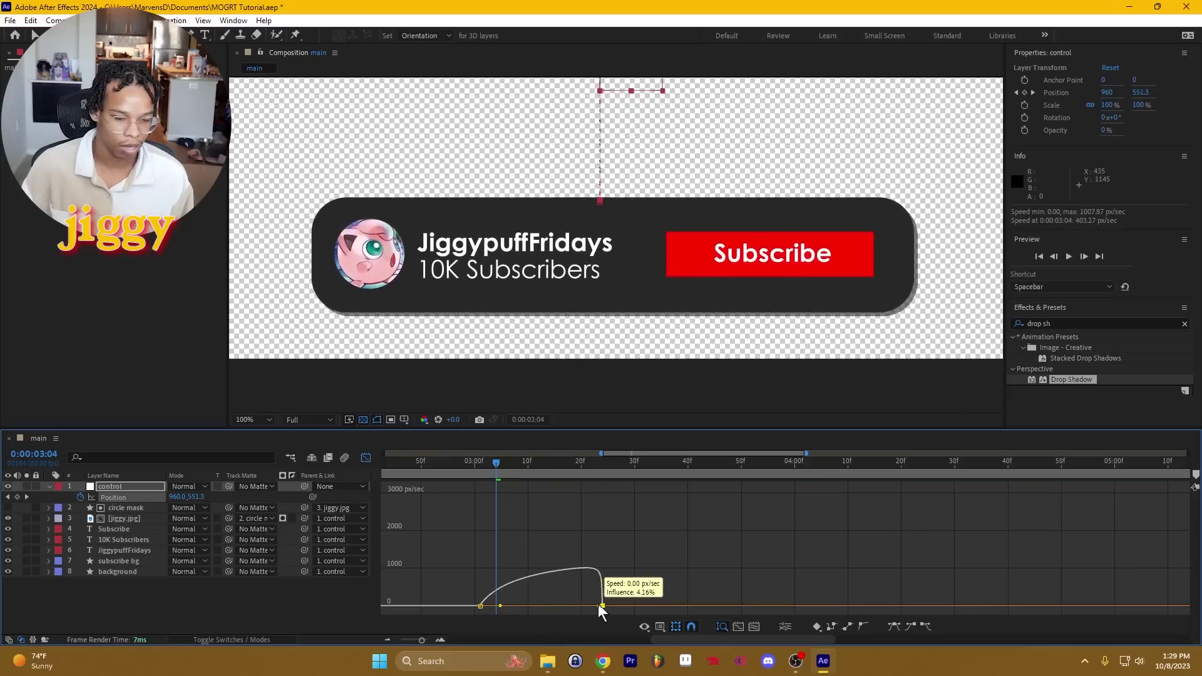
{"action": "left_click_drag", "start_coordinate": [502, 608], "coordinate": [583, 607]}
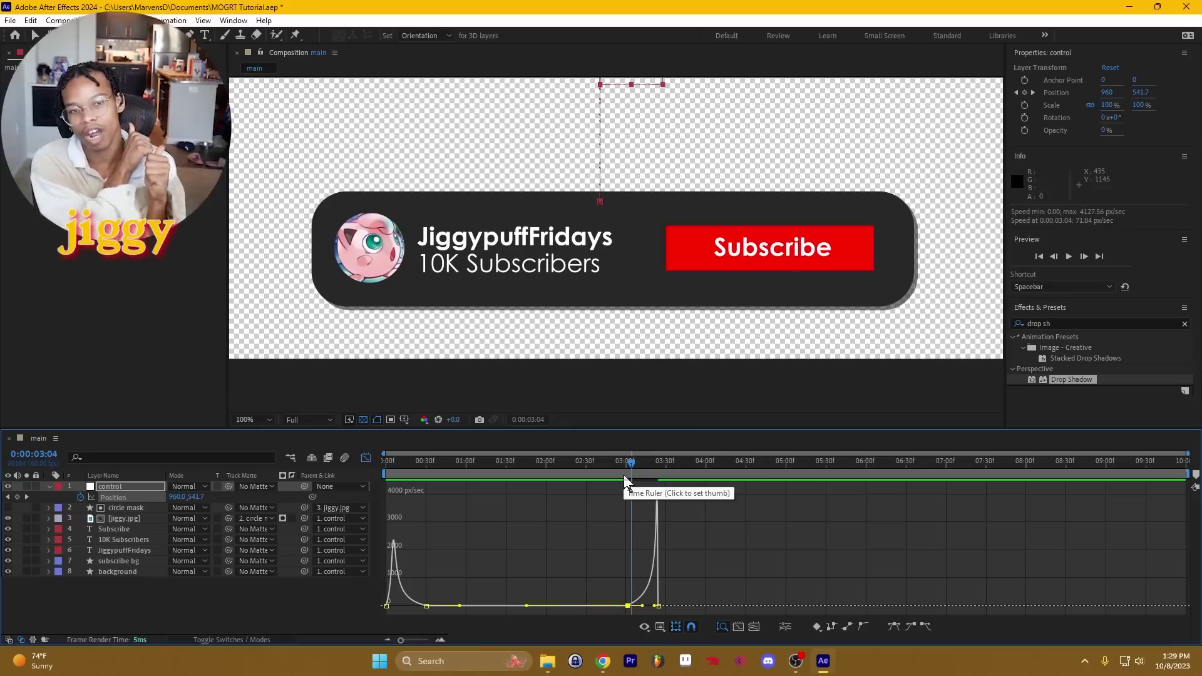
{"action": "left_click", "coordinate": [367, 457]}
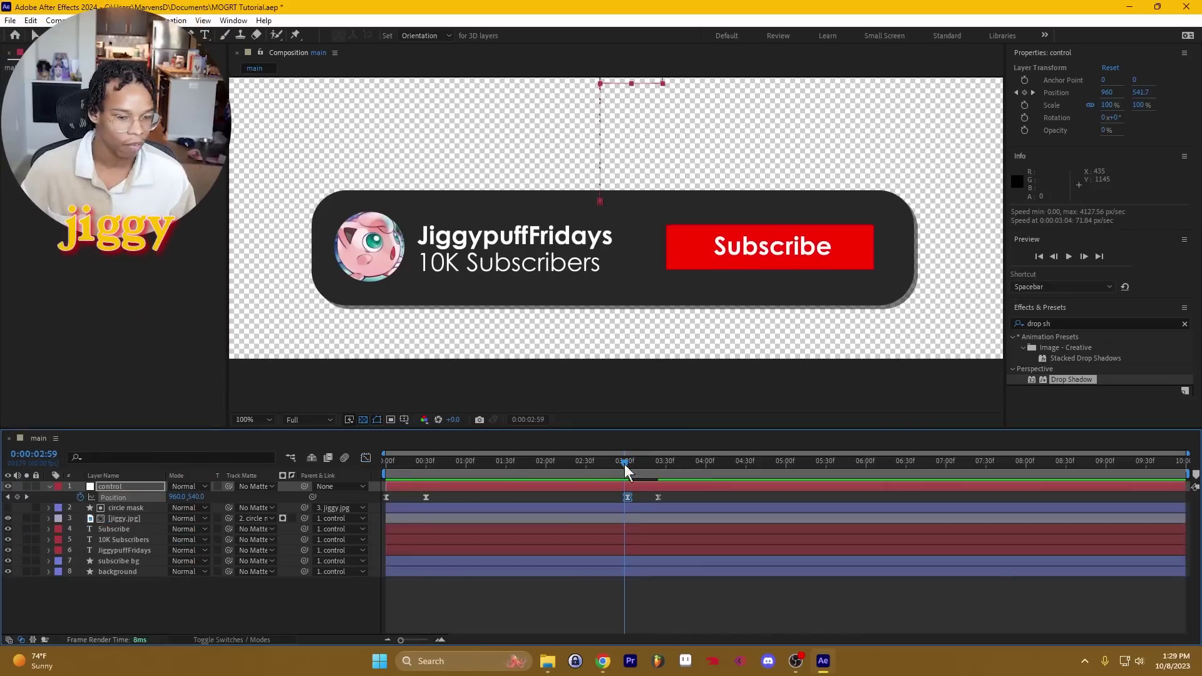
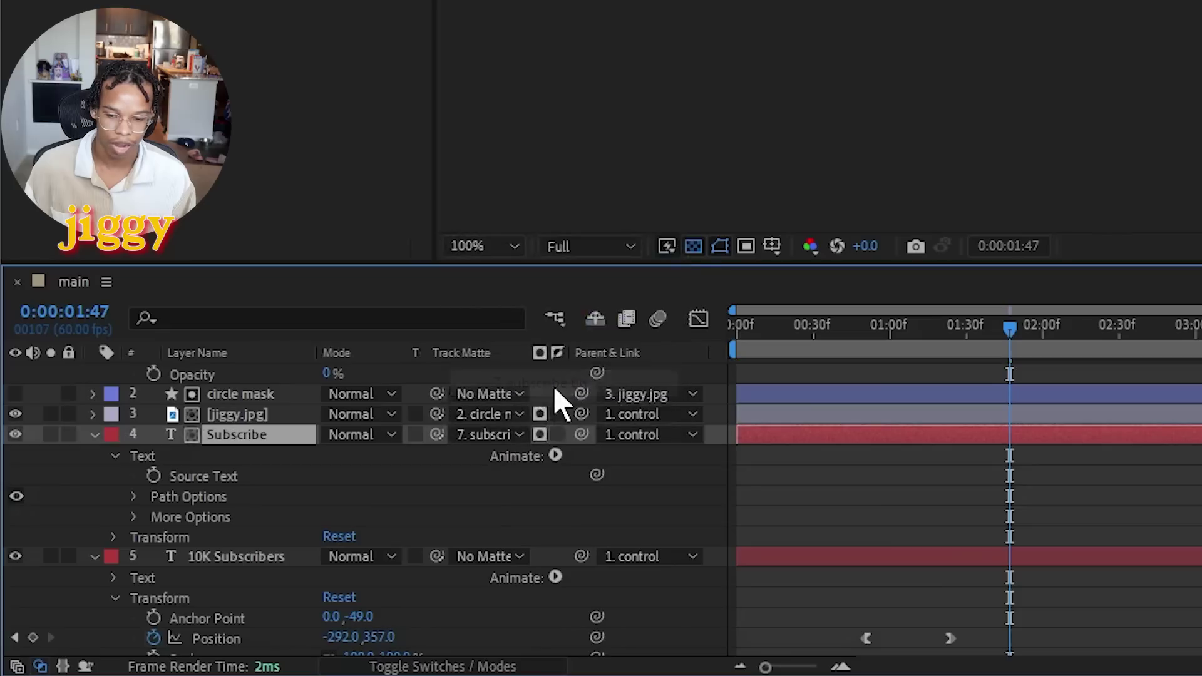
Turn on the visibility of the subscribe bg layer and preview the animation from around 0:00:00:29
{"action": "scroll", "coordinate": [203, 546], "scroll_direction": "down", "scroll_amount": 3}
{"action": "scroll", "coordinate": [197, 544], "scroll_direction": "down", "scroll_amount": 3}
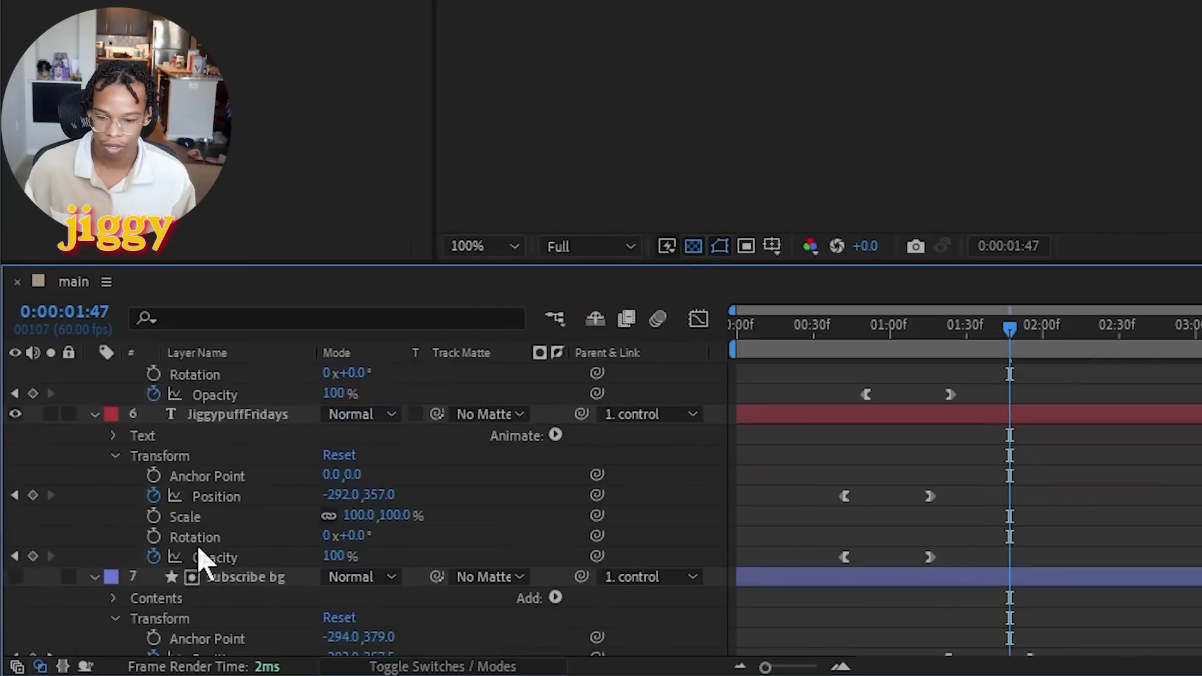
{"action": "left_click", "coordinate": [16, 575]}
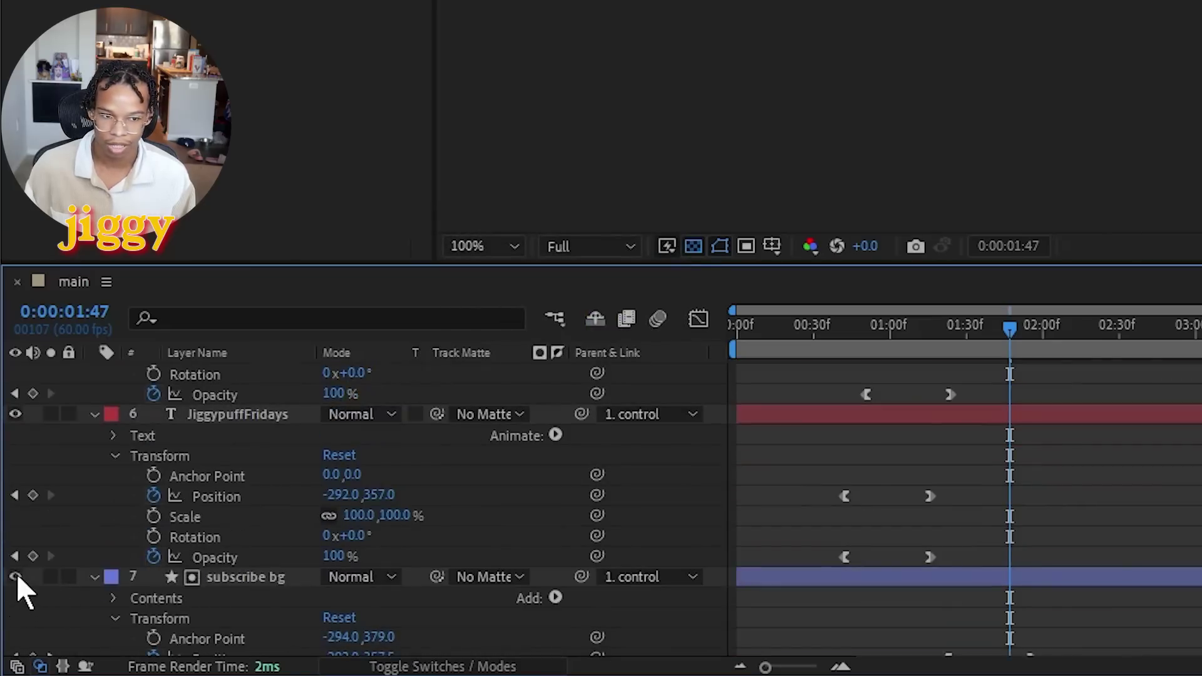
{"action": "left_click_drag", "start_coordinate": [528, 463], "coordinate": [448, 465]}
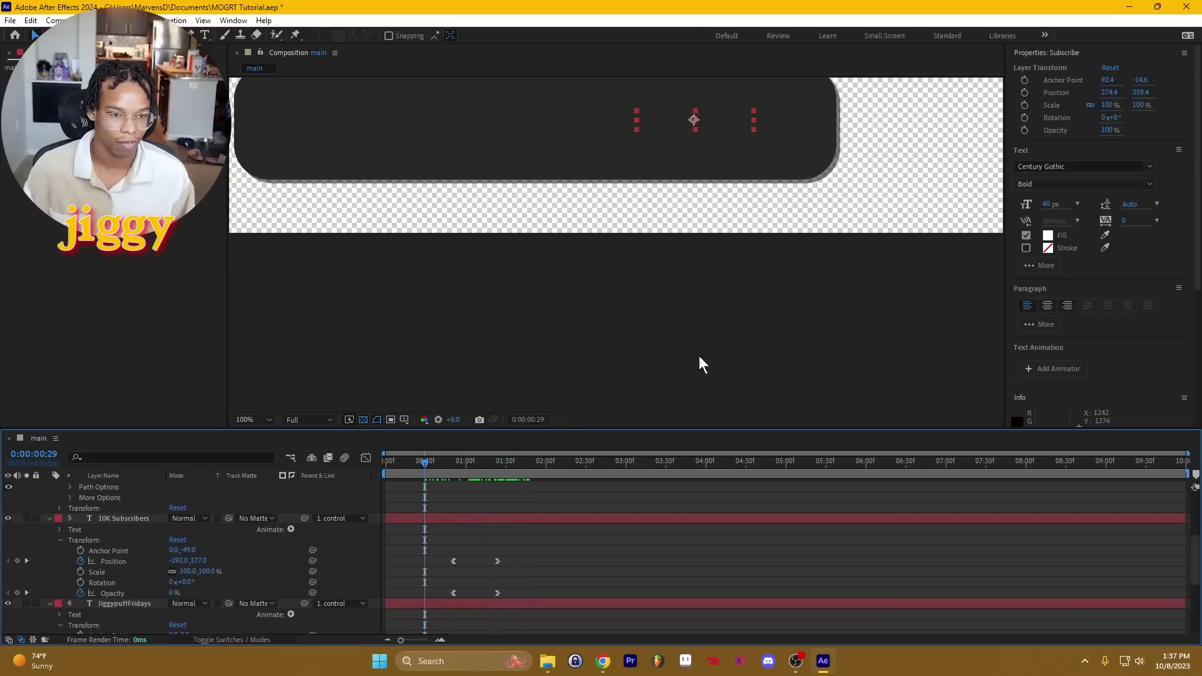
{"action": "left_click", "coordinate": [714, 319]}
{"action": "key", "text": "space"}
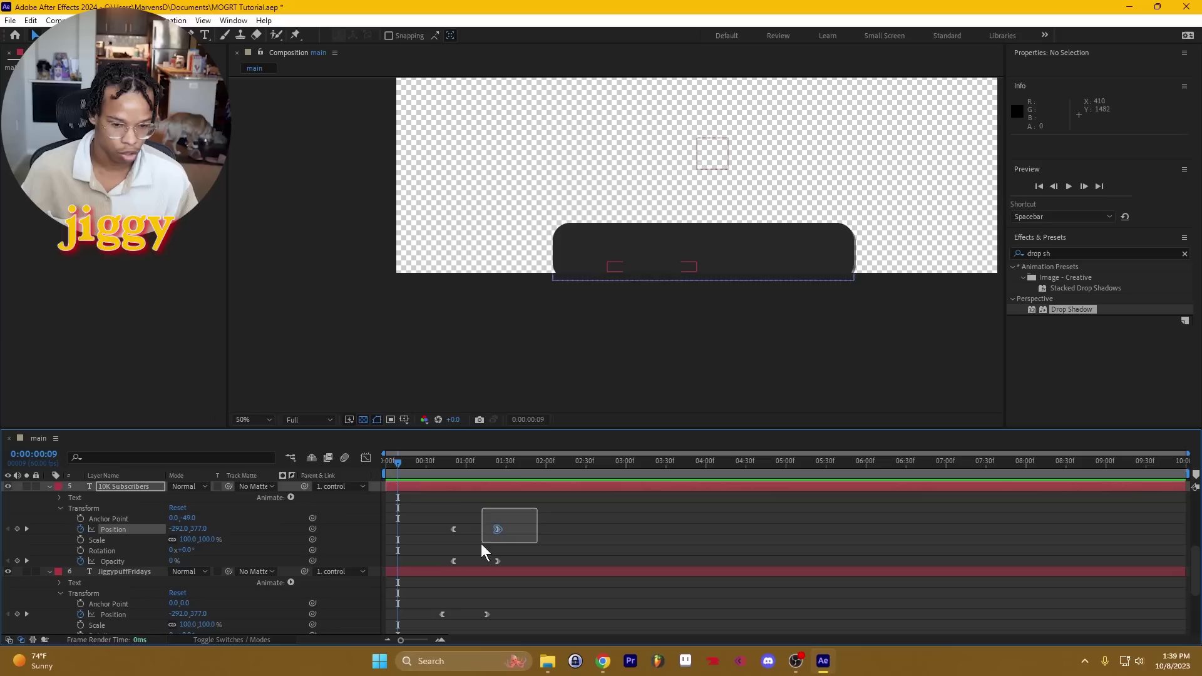
Shift the entrance keyframes of the profile picture, both text layers and the subscribe button earlier in time, and preview the timing
{"action": "left_click_drag", "start_coordinate": [482, 545], "coordinate": [441, 624]}
{"action": "scroll", "coordinate": [488, 590], "scroll_direction": "down", "scroll_amount": 4}
{"action": "left_click_drag", "start_coordinate": [559, 564], "coordinate": [496, 598]}
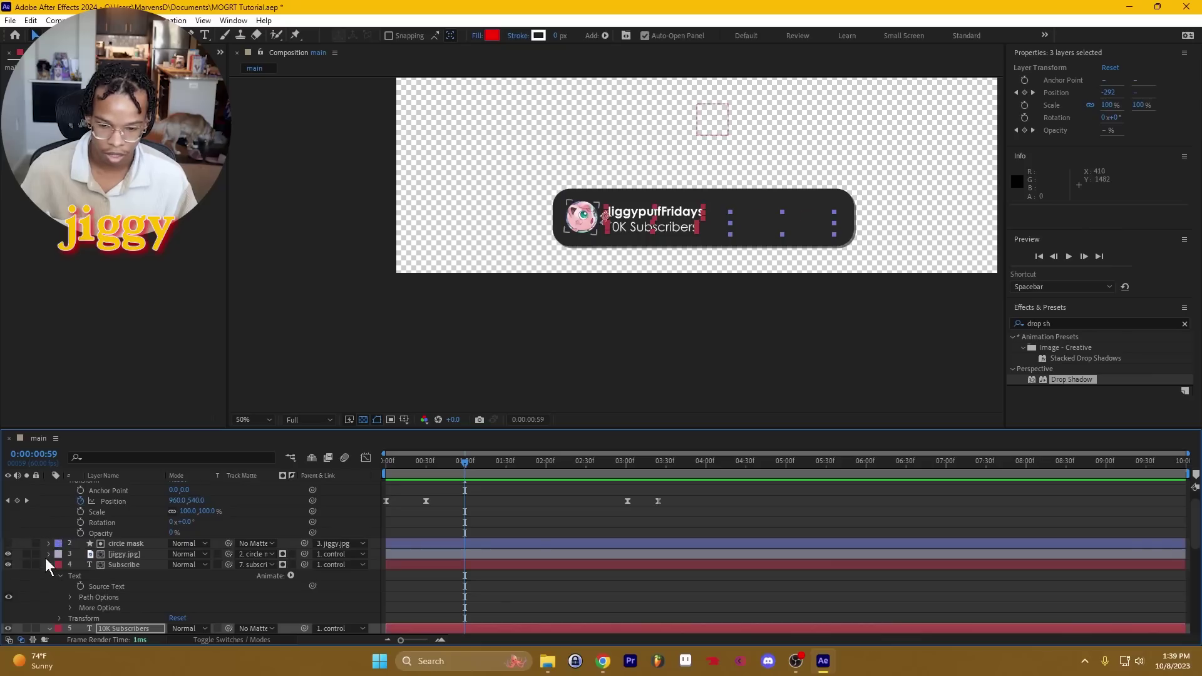
{"action": "left_click", "coordinate": [48, 555]}
{"action": "scroll", "coordinate": [546, 538], "scroll_direction": "down", "scroll_amount": 1}
{"action": "left_click_drag", "start_coordinate": [525, 555], "coordinate": [396, 591]}
{"action": "left_click_drag", "start_coordinate": [512, 551], "coordinate": [422, 588]}
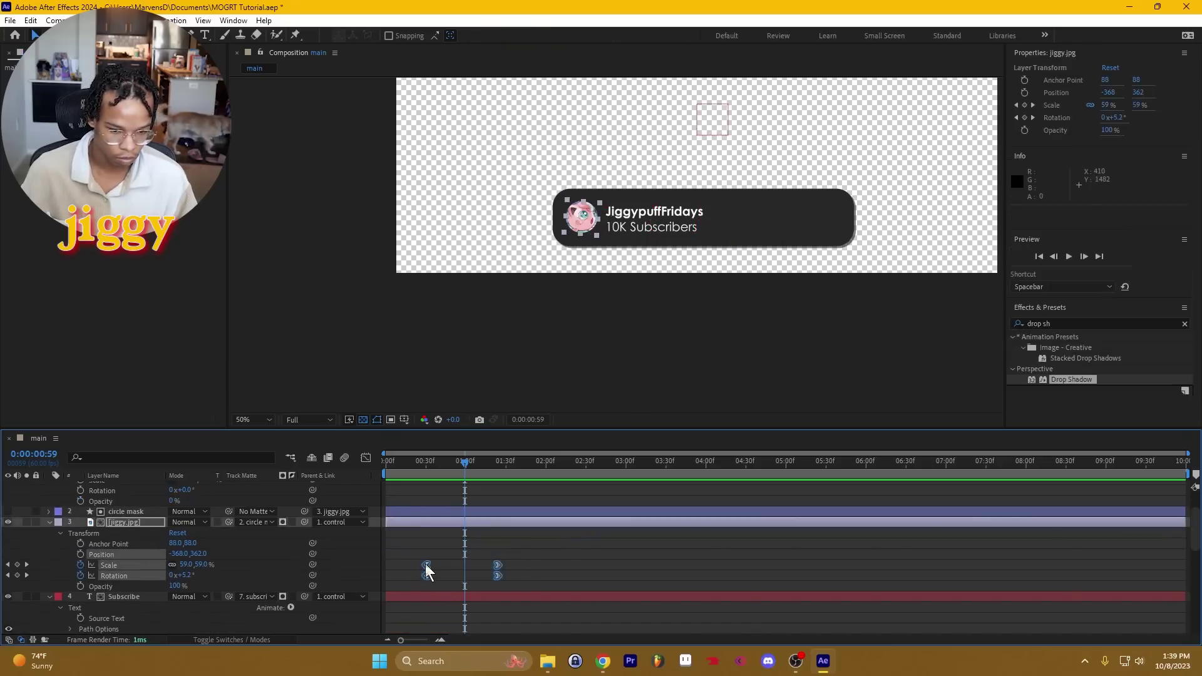
{"action": "mouse_move", "coordinate": [496, 556]}
{"action": "left_mouse_down"}
{"action": "mouse_move", "coordinate": [441, 604]}
{"action": "mouse_move", "coordinate": [490, 594]}
{"action": "left_mouse_up"}
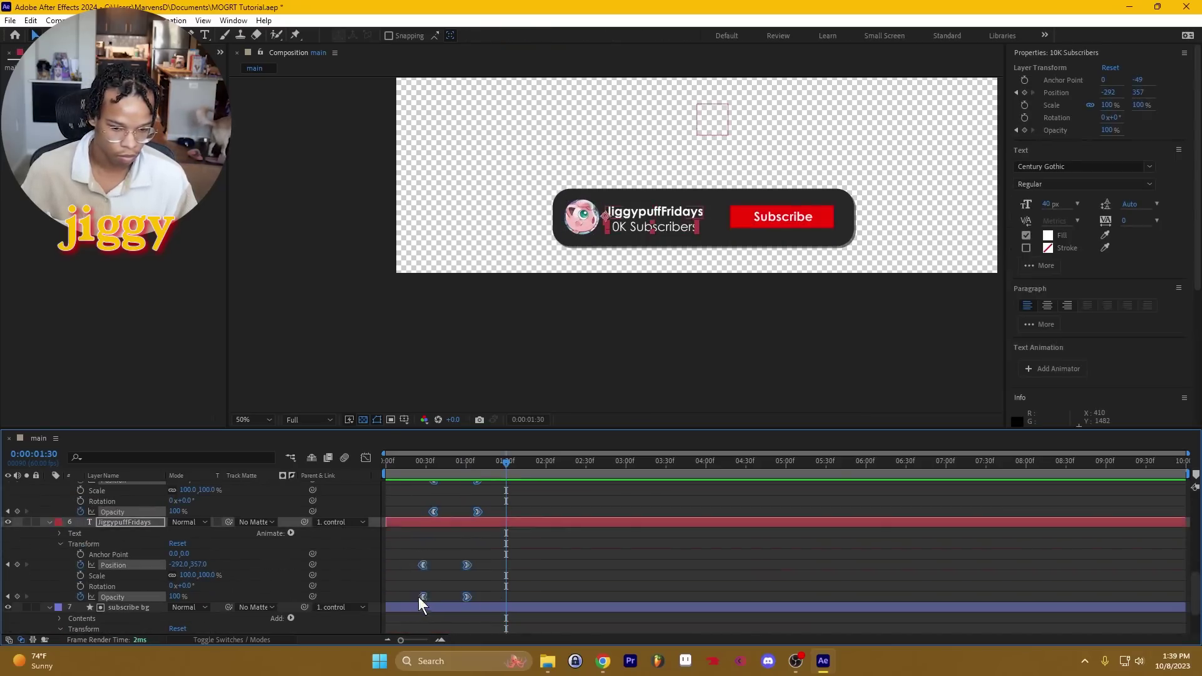
{"action": "left_click_drag", "start_coordinate": [421, 567], "coordinate": [401, 566]}
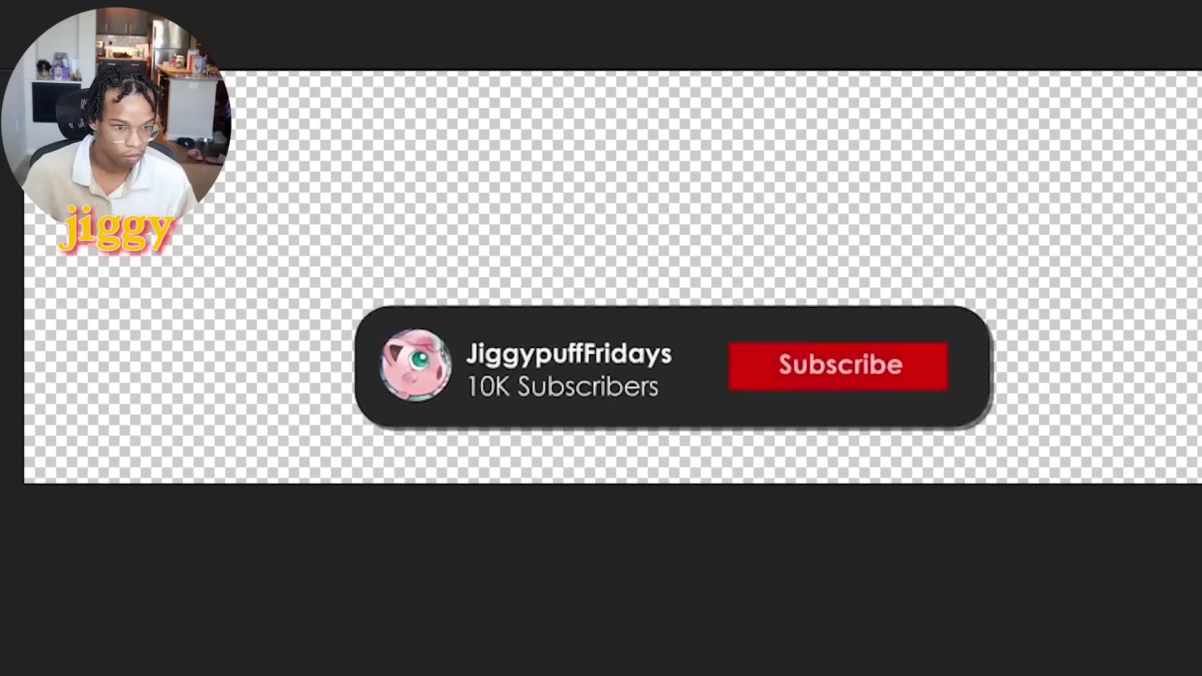
{"action": "key", "text": "space"}
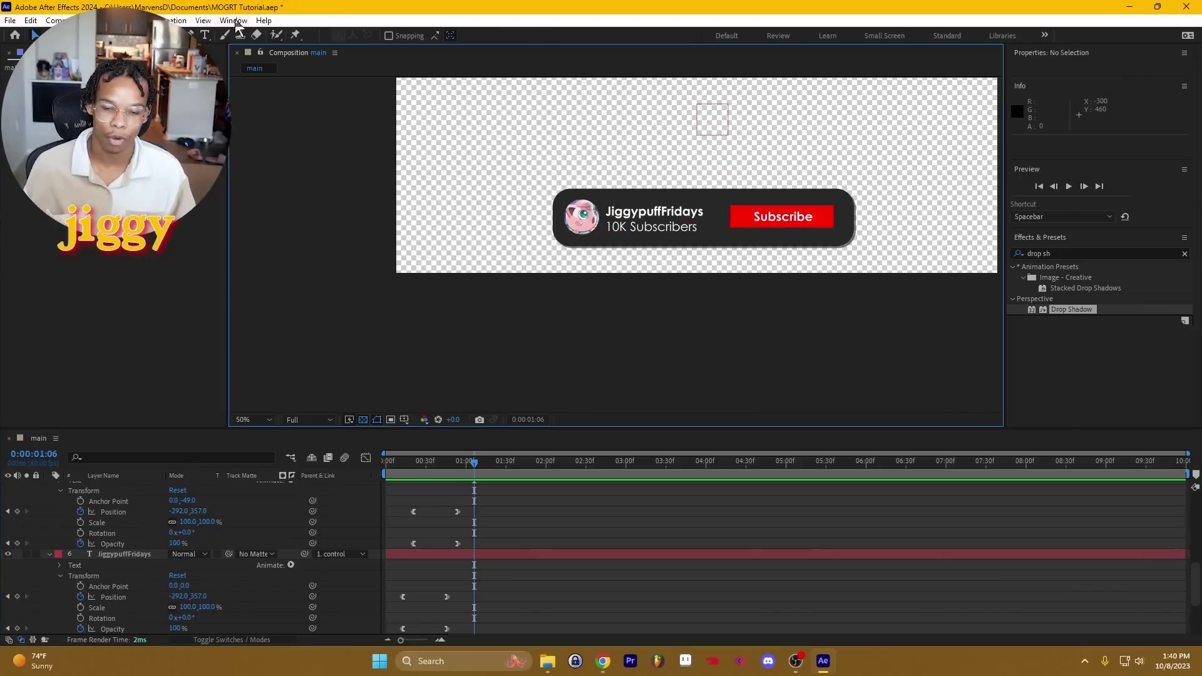
Set up an Essential Graphics template with main as the primary composition and name it subscribe cta
{"action": "left_click", "coordinate": [233, 21]}
{"action": "left_click", "coordinate": [308, 245]}
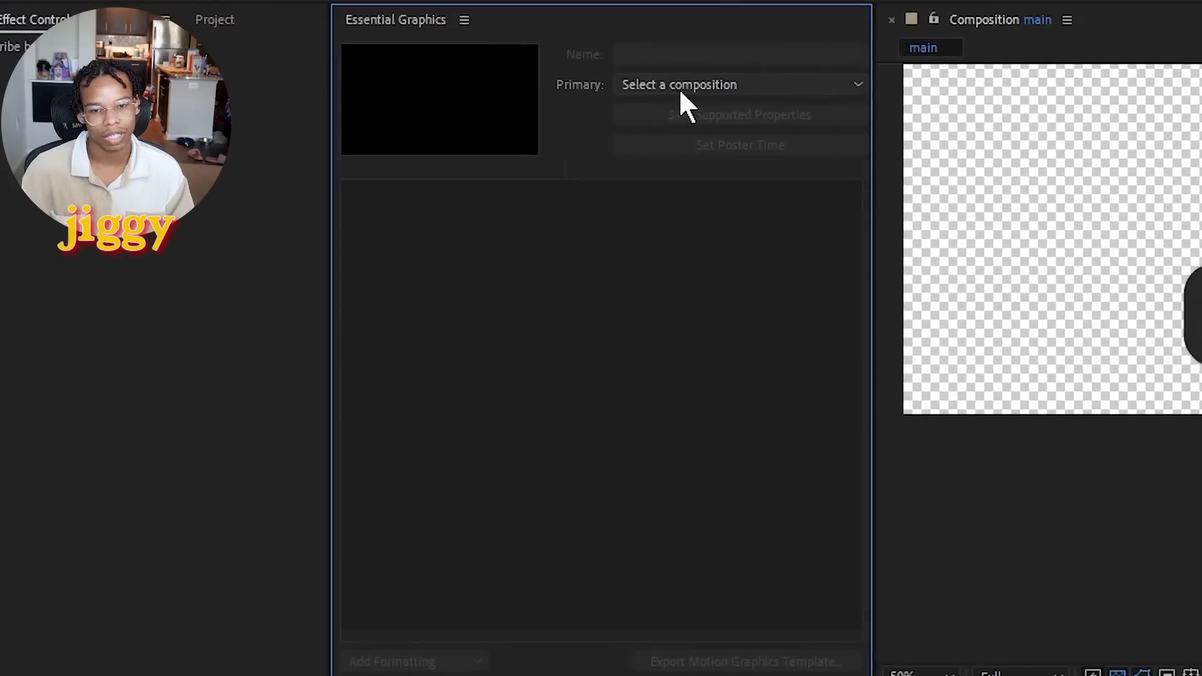
{"action": "left_click", "coordinate": [422, 89]}
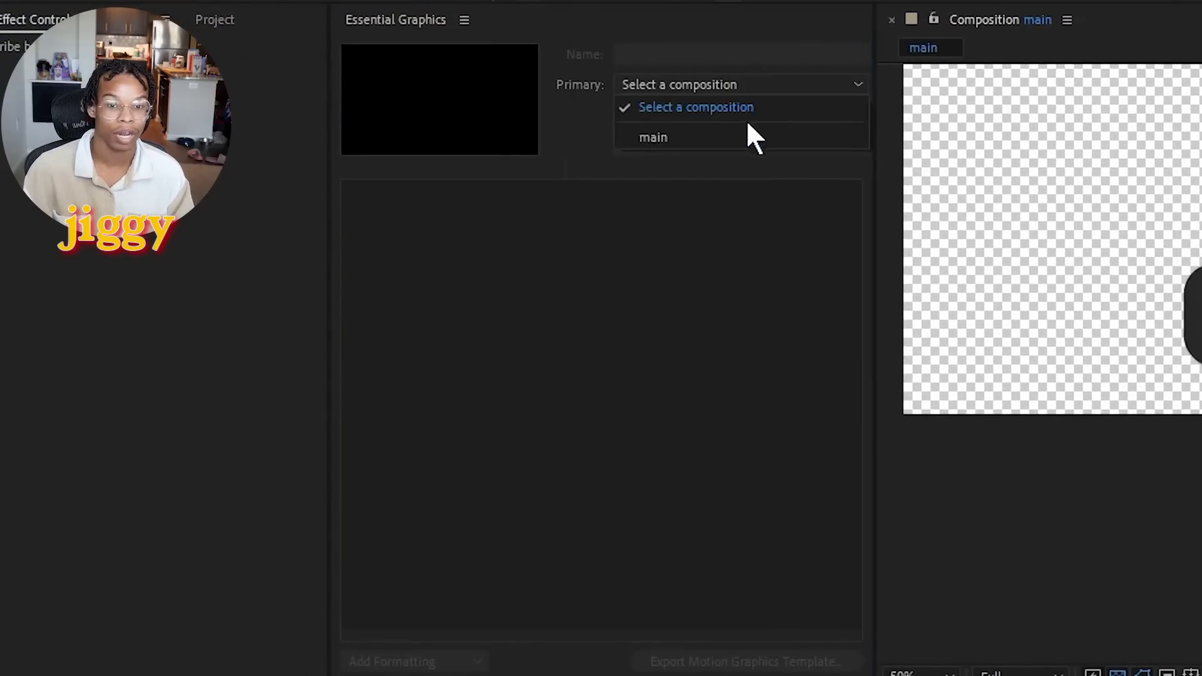
{"action": "left_click", "coordinate": [678, 134]}
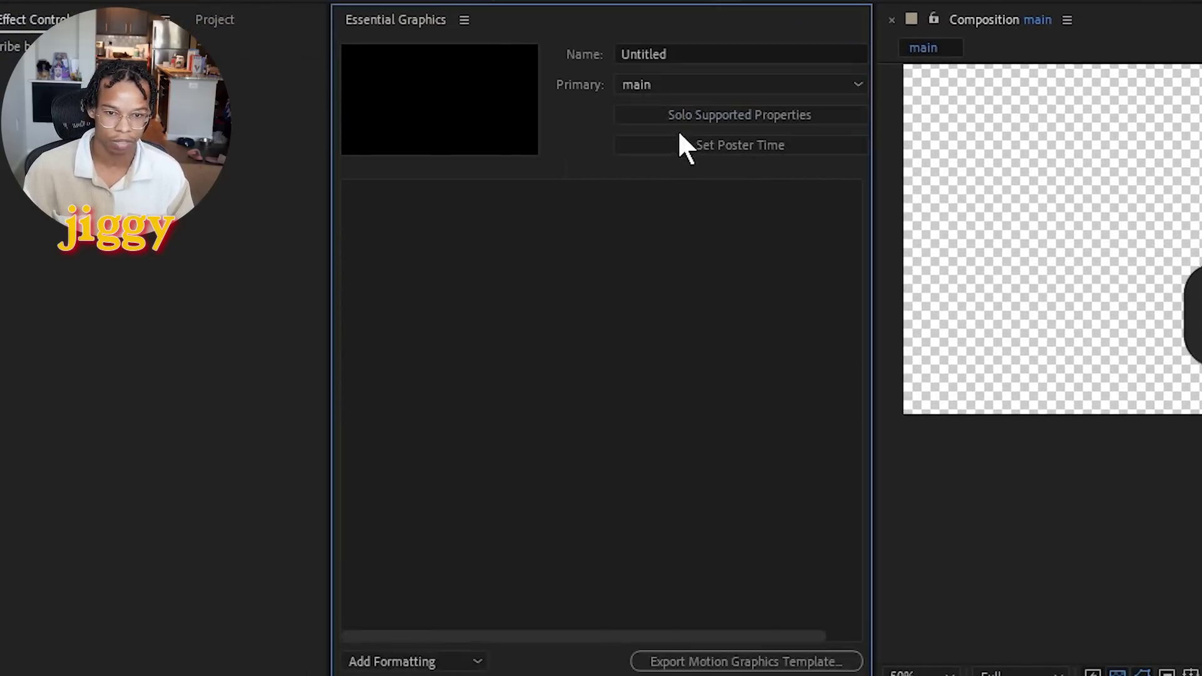
{"action": "left_click", "coordinate": [665, 55]}
{"action": "type", "text": "subscribe c"}
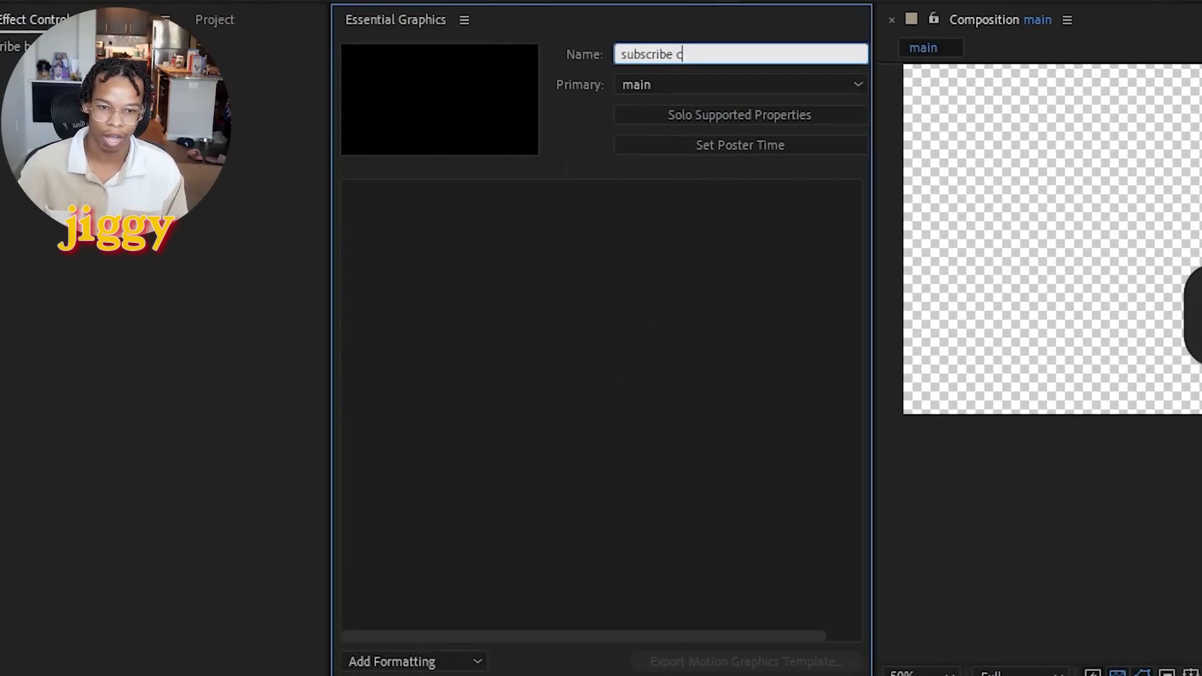
{"action": "type", "text": "ta"}
{"action": "key", "text": "Return"}
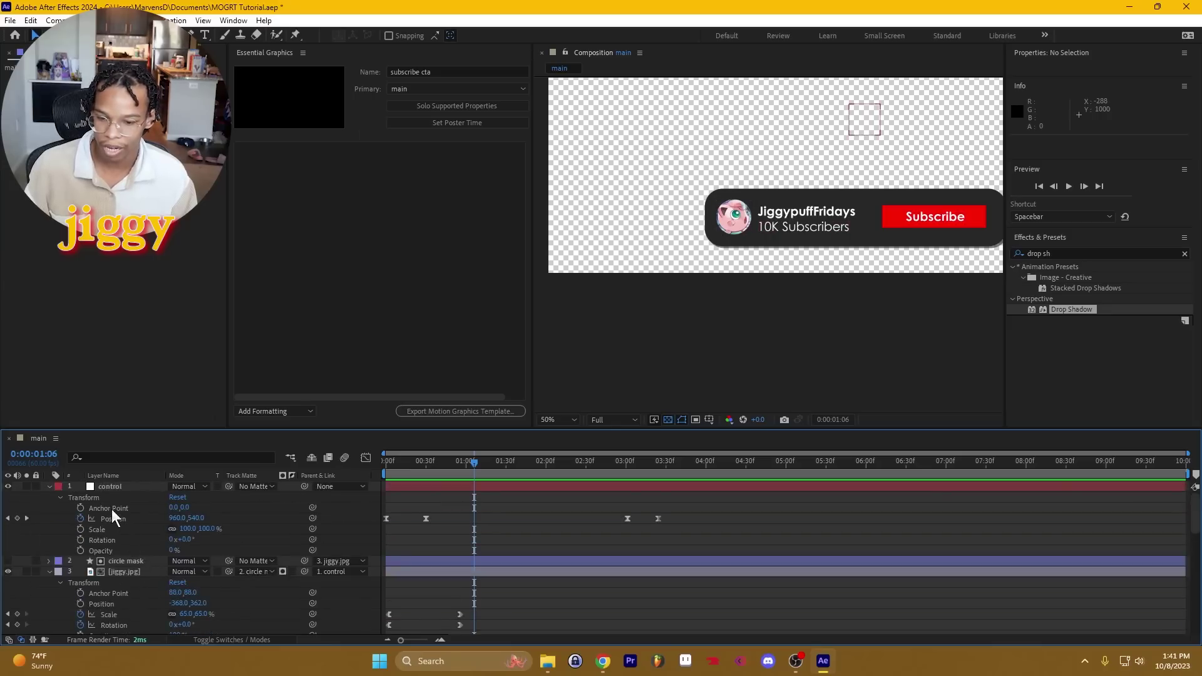
Add the JiggypuffFridays layer's Source Text to the template, name the property channel name and set its text to "your channel here"
{"action": "scroll", "coordinate": [111, 509], "scroll_direction": "down", "scroll_amount": 8}
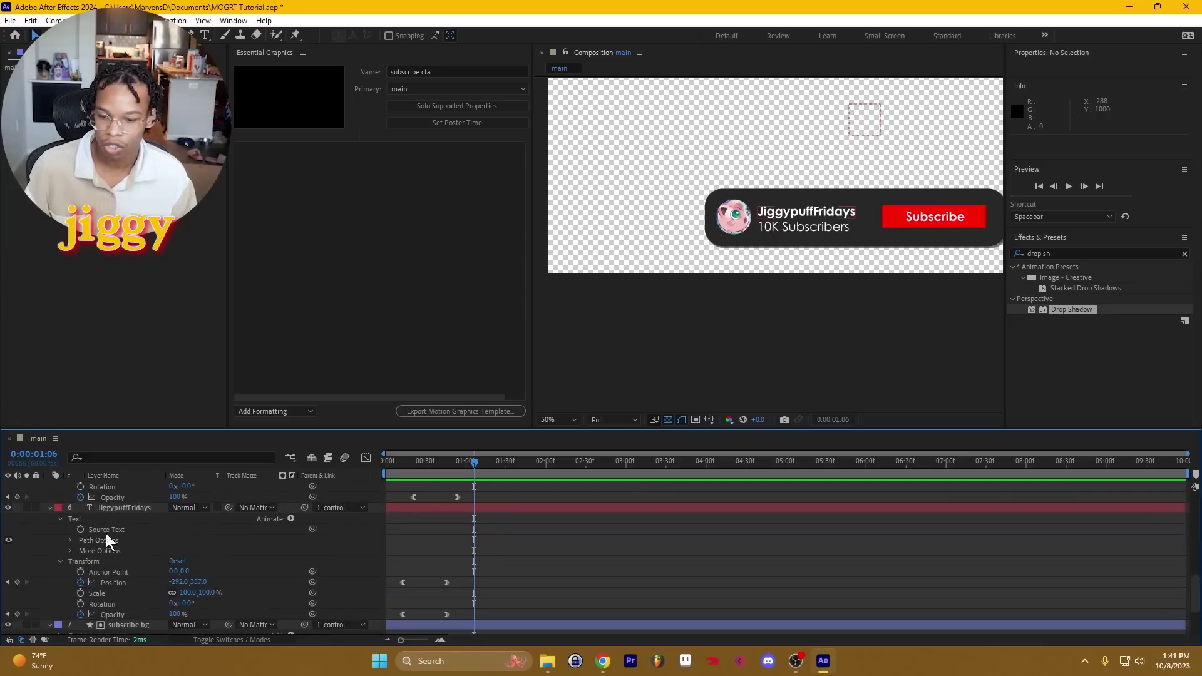
{"action": "left_click_drag", "start_coordinate": [107, 530], "coordinate": [350, 180]}
{"action": "left_click", "coordinate": [323, 154]}
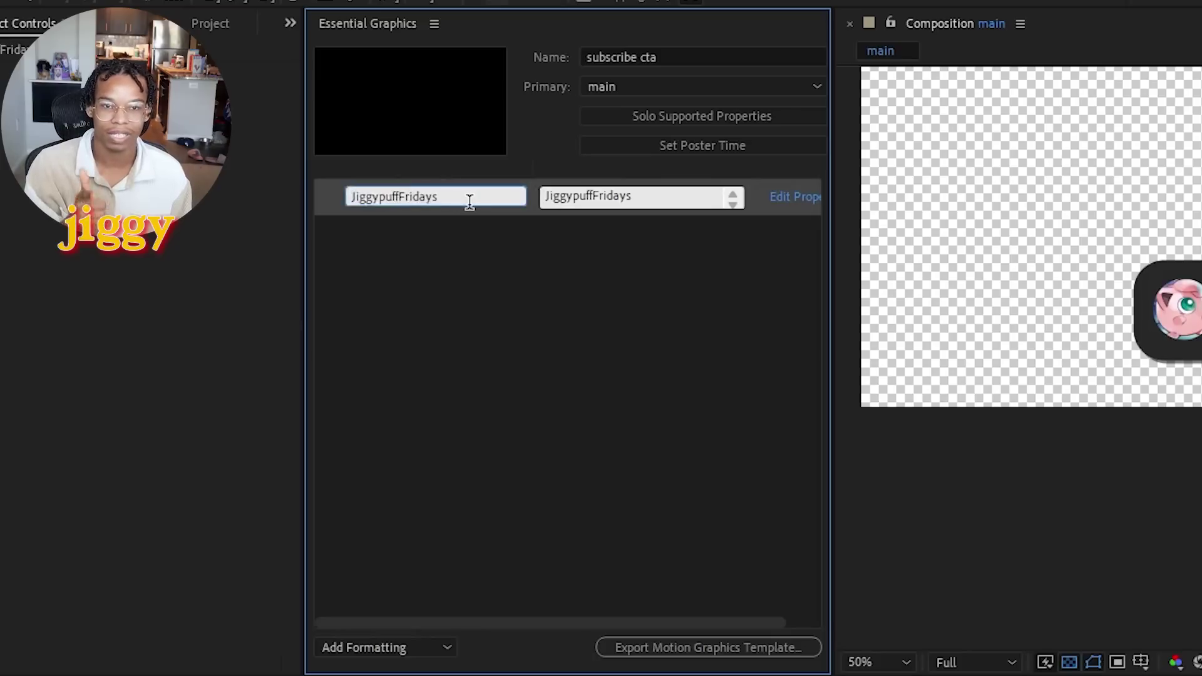
{"action": "left_click", "coordinate": [584, 196]}
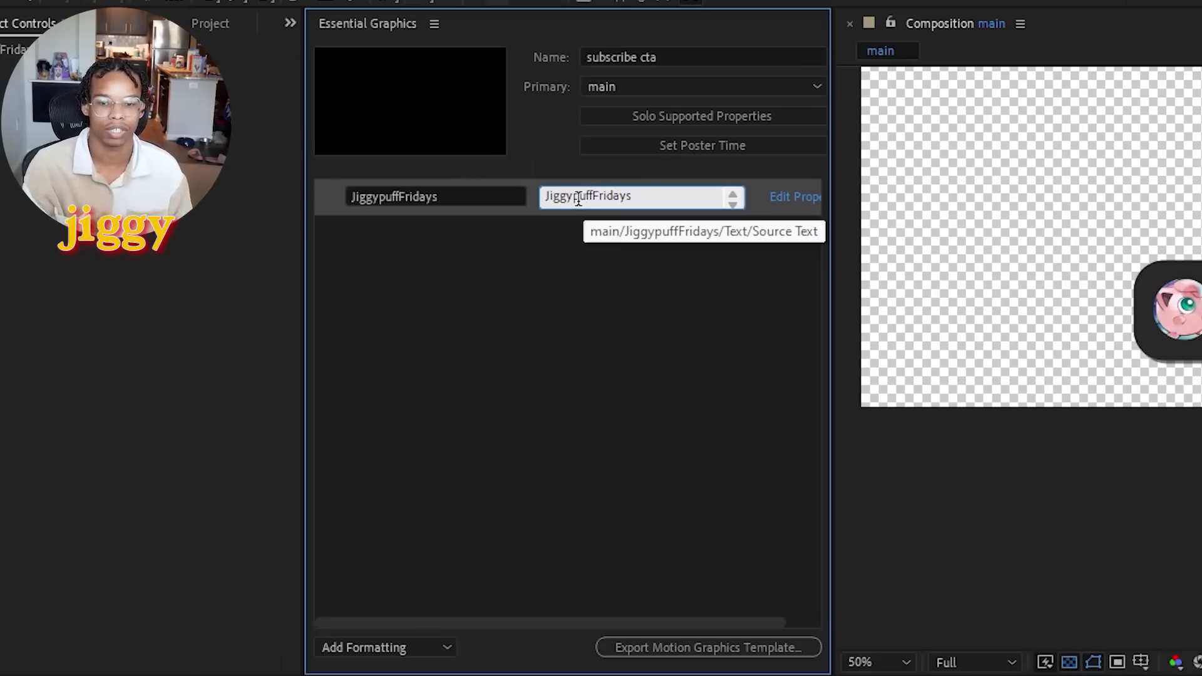
{"action": "left_click", "coordinate": [501, 189]}
{"action": "type", "text": "channel name"}
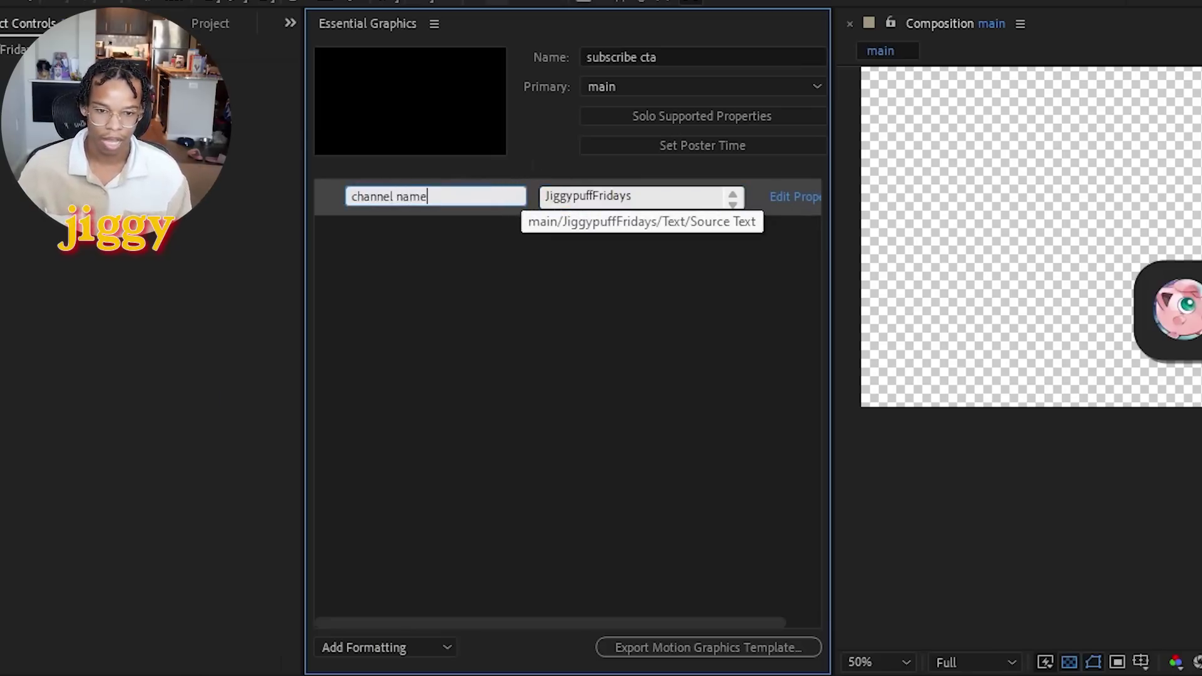
{"action": "key", "text": "Tab"}
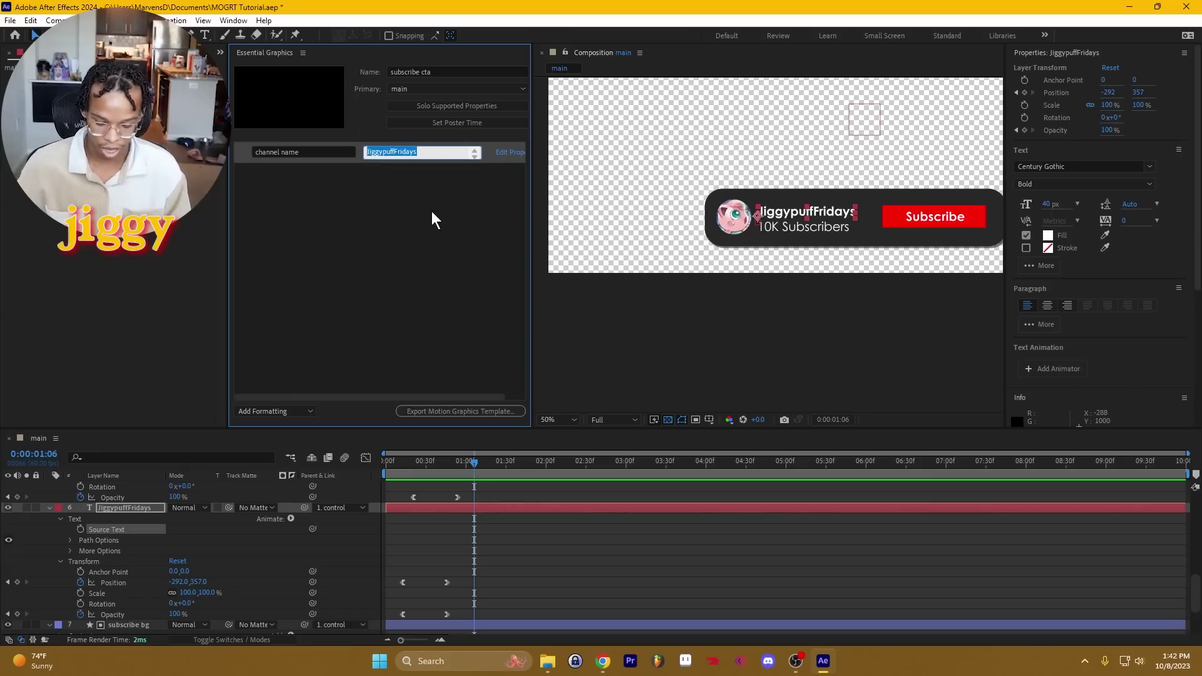
{"action": "type", "text": "your ch"}
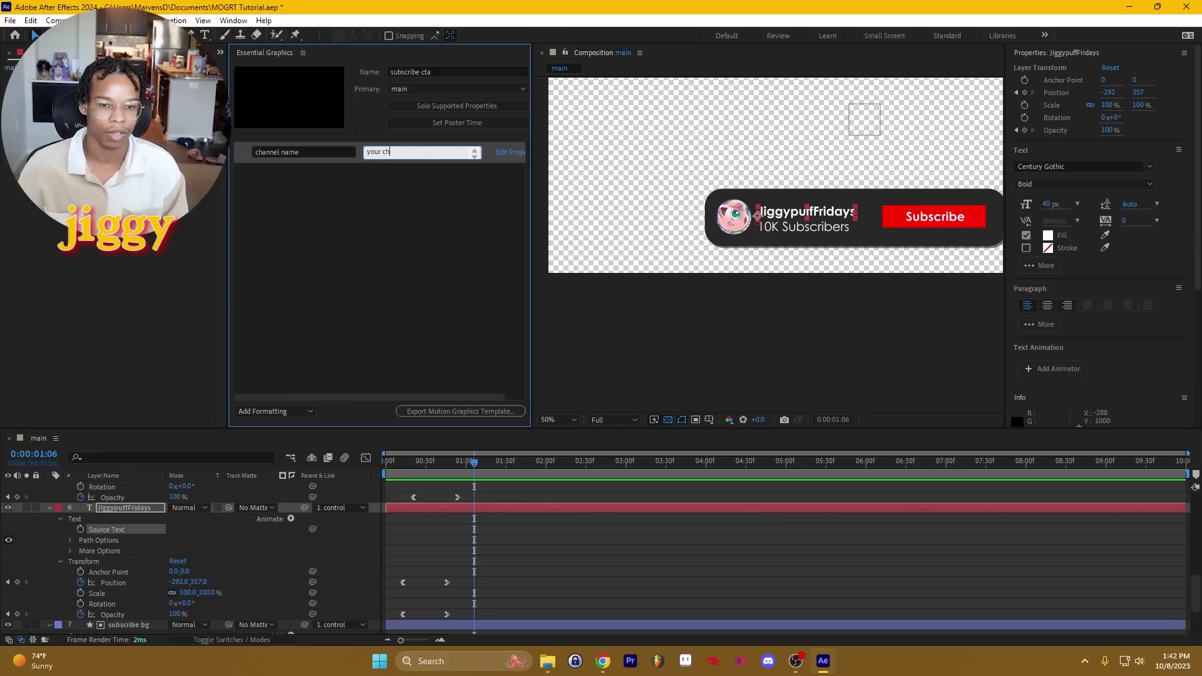
{"action": "type", "text": "annel here"}
{"action": "left_click", "coordinate": [336, 322]}
Add the 10K Subscribers layer's Source Text to the template, name the property subscriber count and set its text to "5k Subscribers"
{"action": "scroll", "coordinate": [134, 518], "scroll_direction": "up", "scroll_amount": 3}
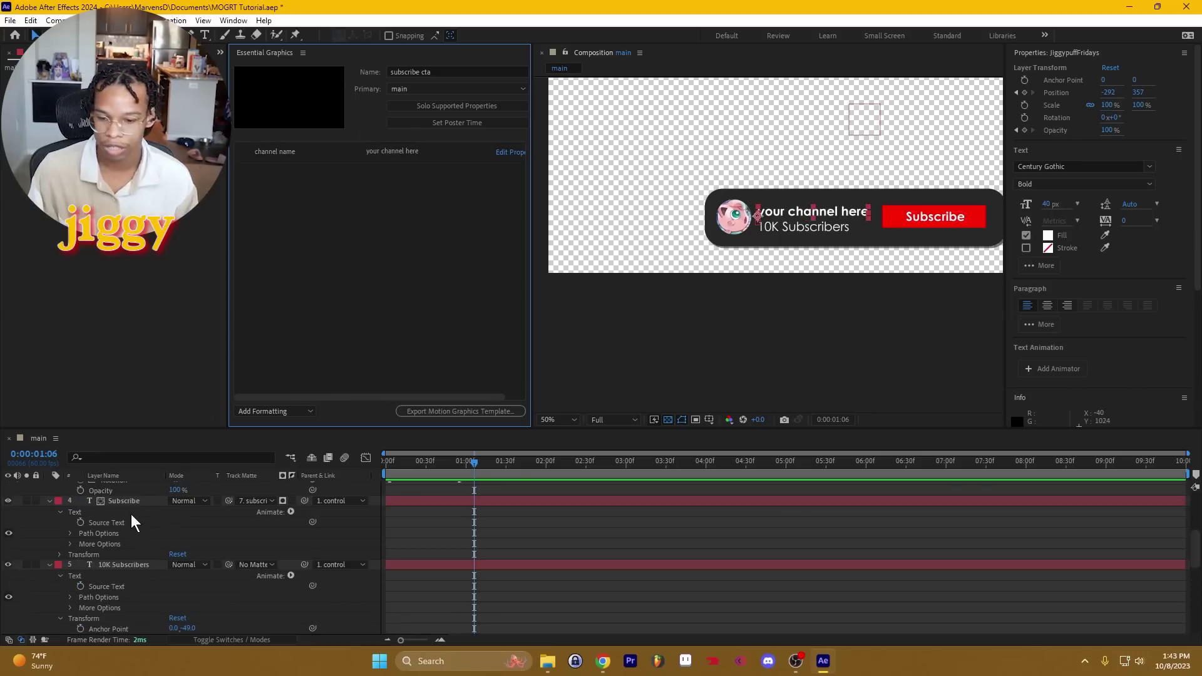
{"action": "left_click", "coordinate": [116, 563]}
{"action": "left_click_drag", "start_coordinate": [120, 589], "coordinate": [386, 253]}
{"action": "left_click", "coordinate": [311, 173]}
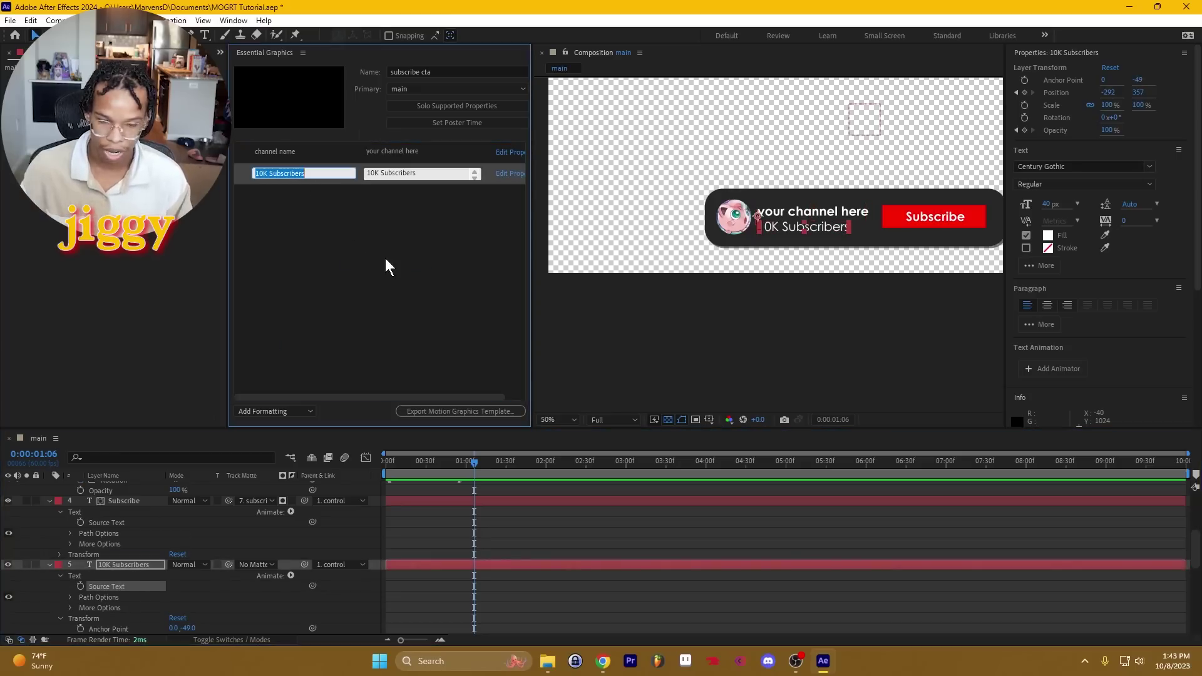
{"action": "type", "text": "subs"}
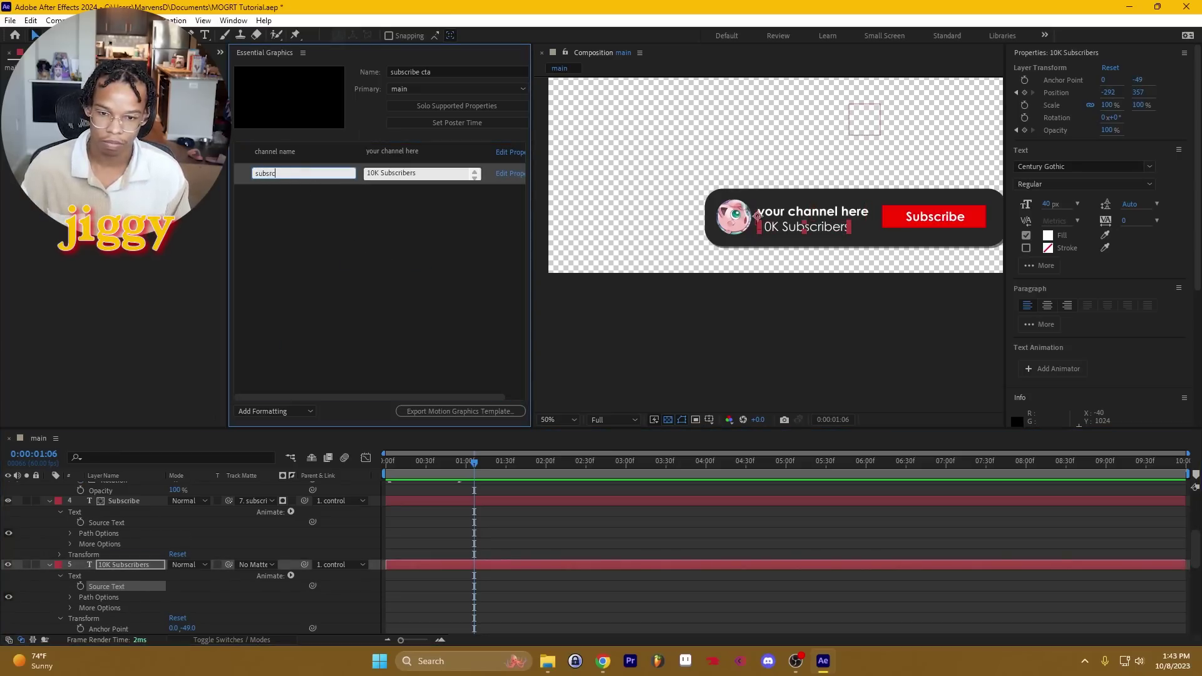
{"action": "type", "text": "criber count"}
{"action": "key", "text": "Tab"}
{"action": "type", "text": "5k S"}
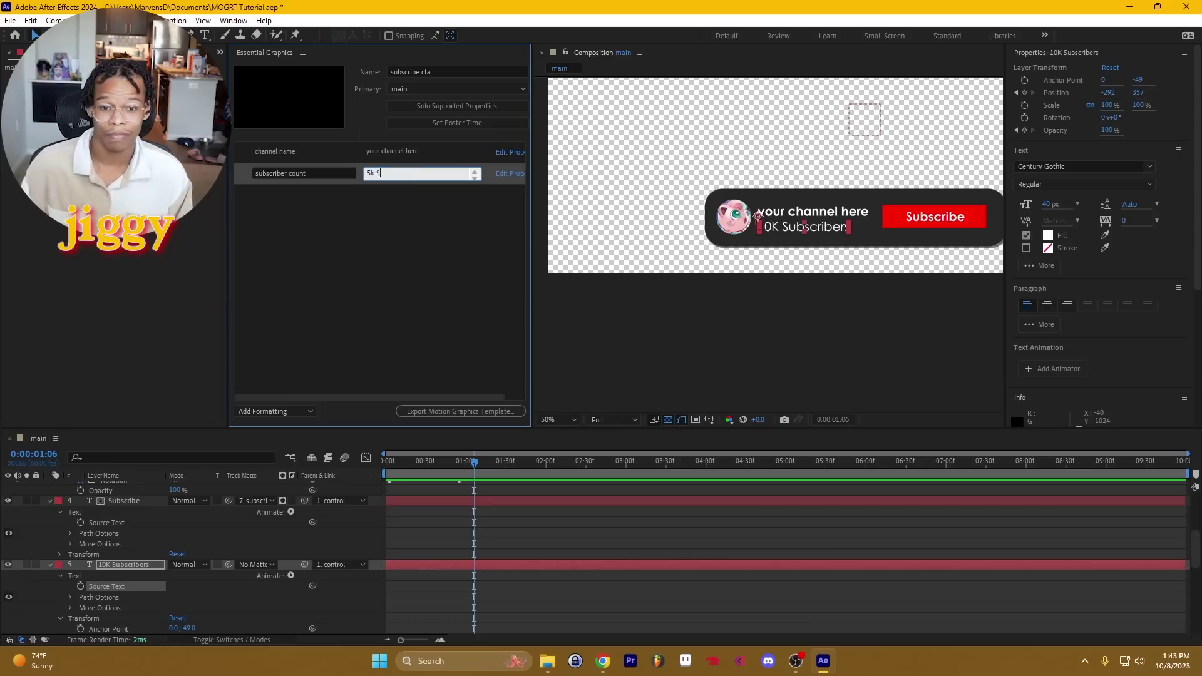
{"action": "type", "text": "ubscribers"}
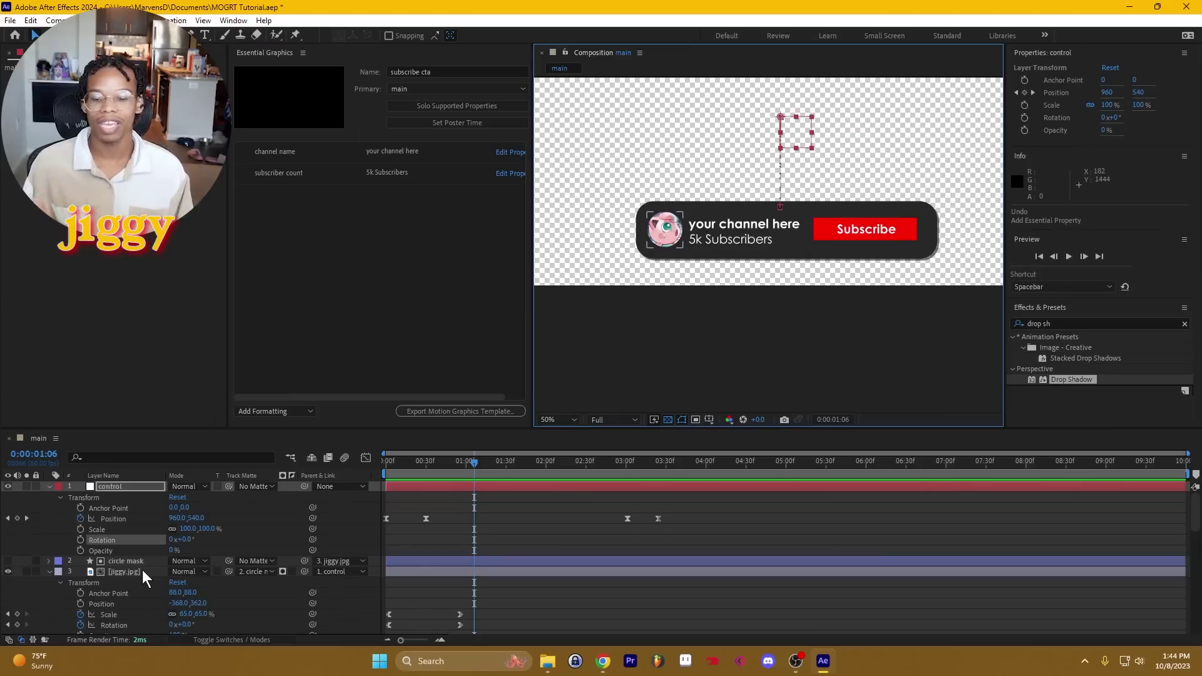
Add the jiggy.jpg layer to the template as replaceable media and name the property channel photo
{"action": "left_click_drag", "start_coordinate": [123, 580], "coordinate": [290, 268]}
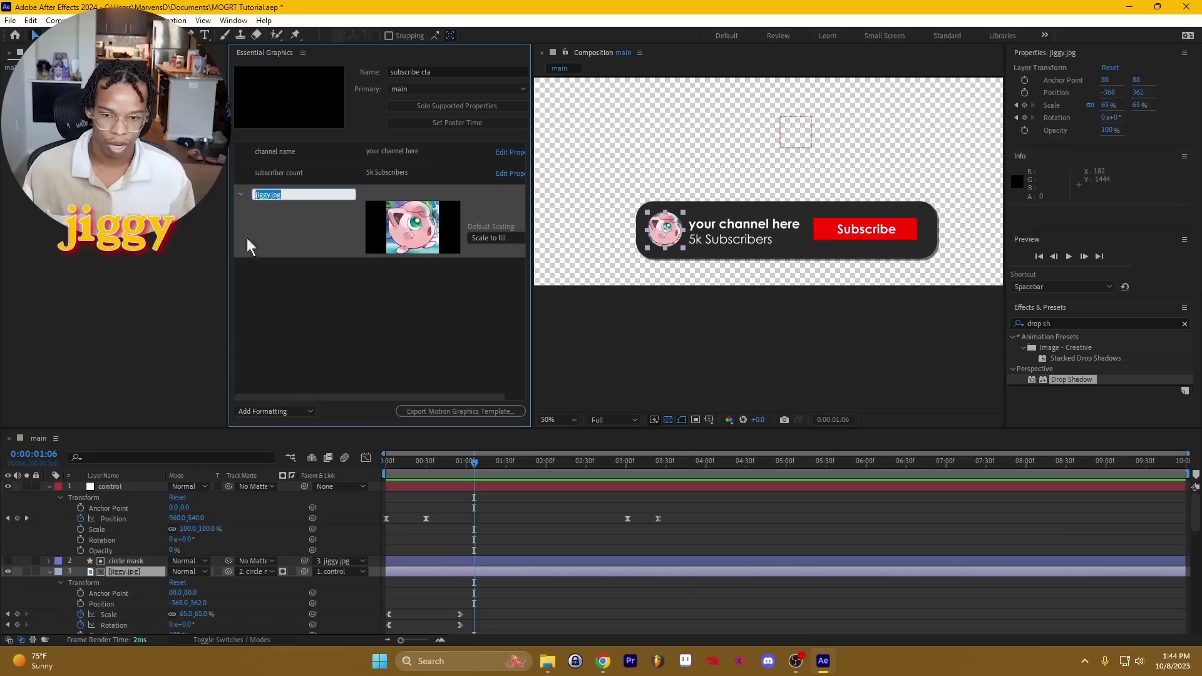
{"action": "type", "text": "channel"}
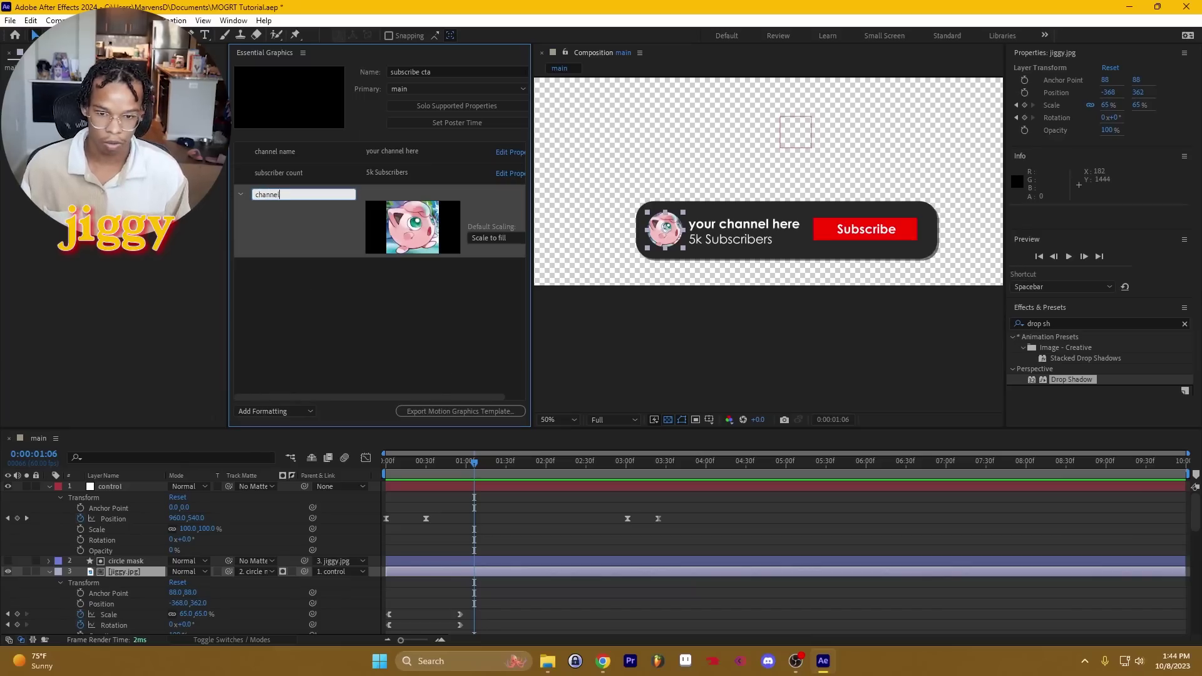
{"action": "type", "text": " photo"}
{"action": "key", "text": "Return"}
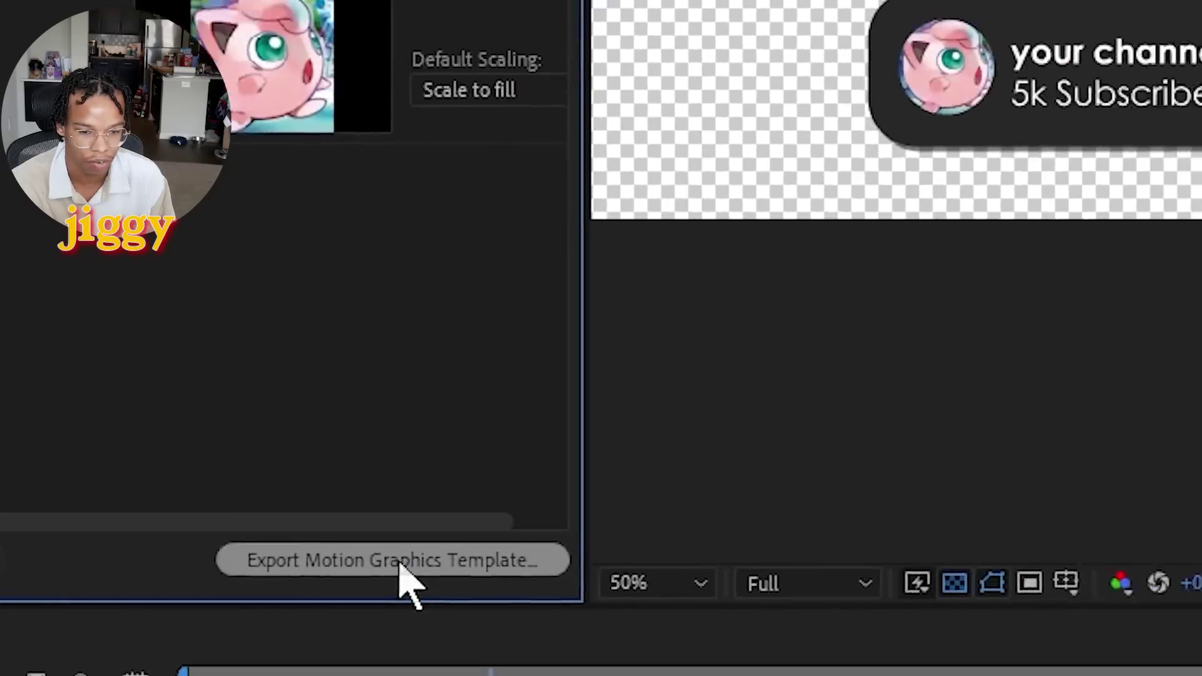
Save the project and export the motion graphics template to the local drive's Documents folder under the file name subscribe cta
{"action": "left_click", "coordinate": [401, 562]}
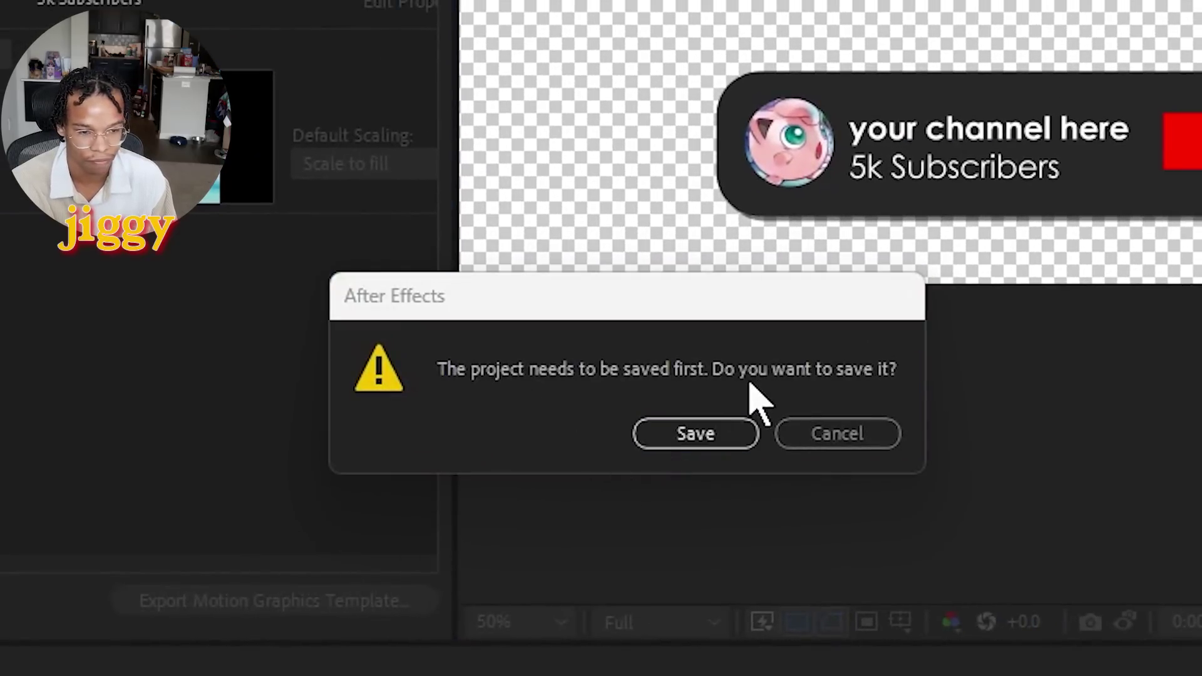
{"action": "left_click", "coordinate": [692, 435]}
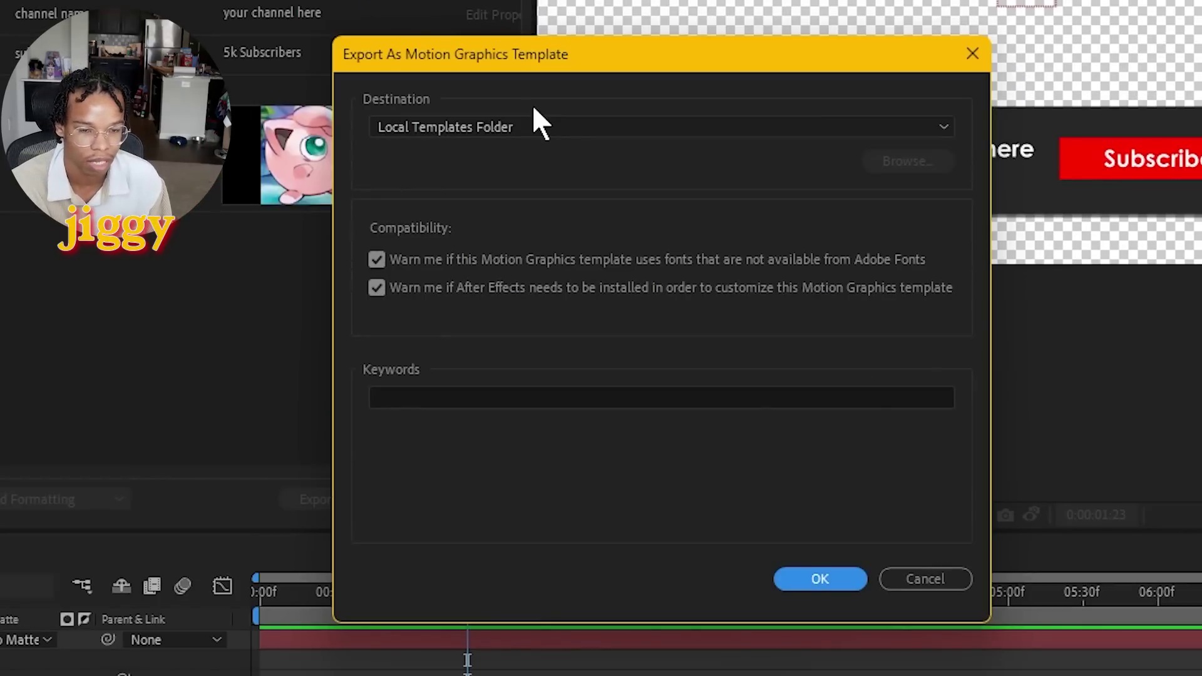
{"action": "left_click", "coordinate": [535, 125]}
{"action": "left_click", "coordinate": [525, 178]}
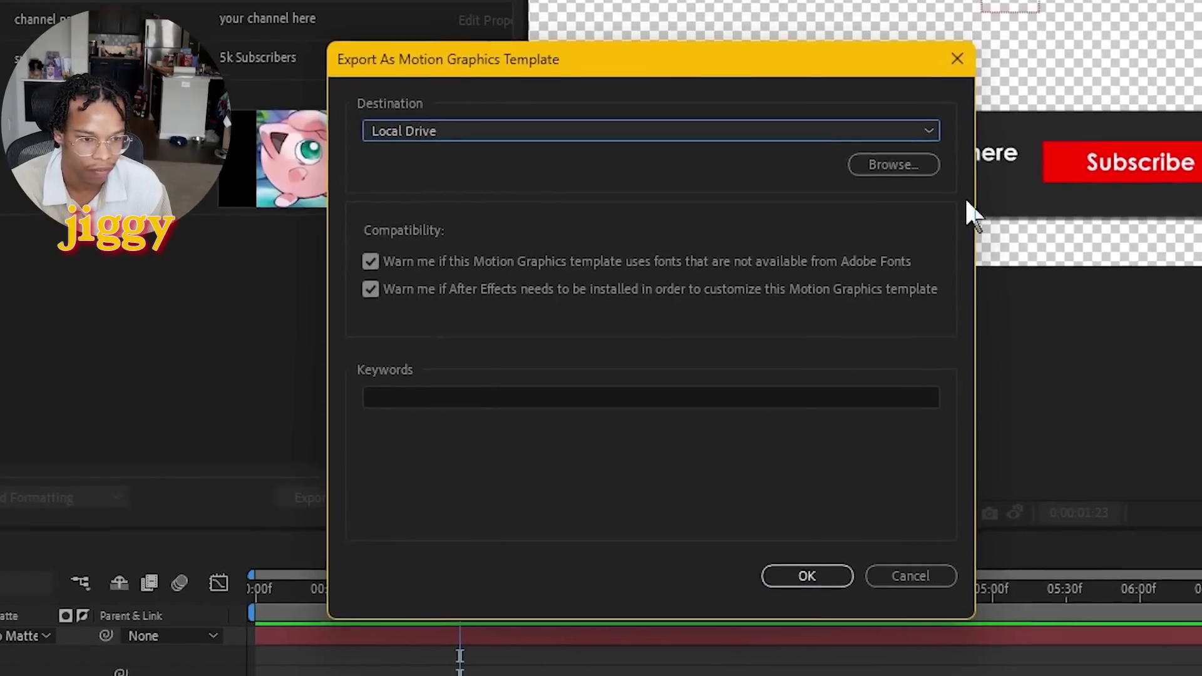
{"action": "left_click", "coordinate": [893, 164]}
{"action": "left_click", "coordinate": [436, 376]}
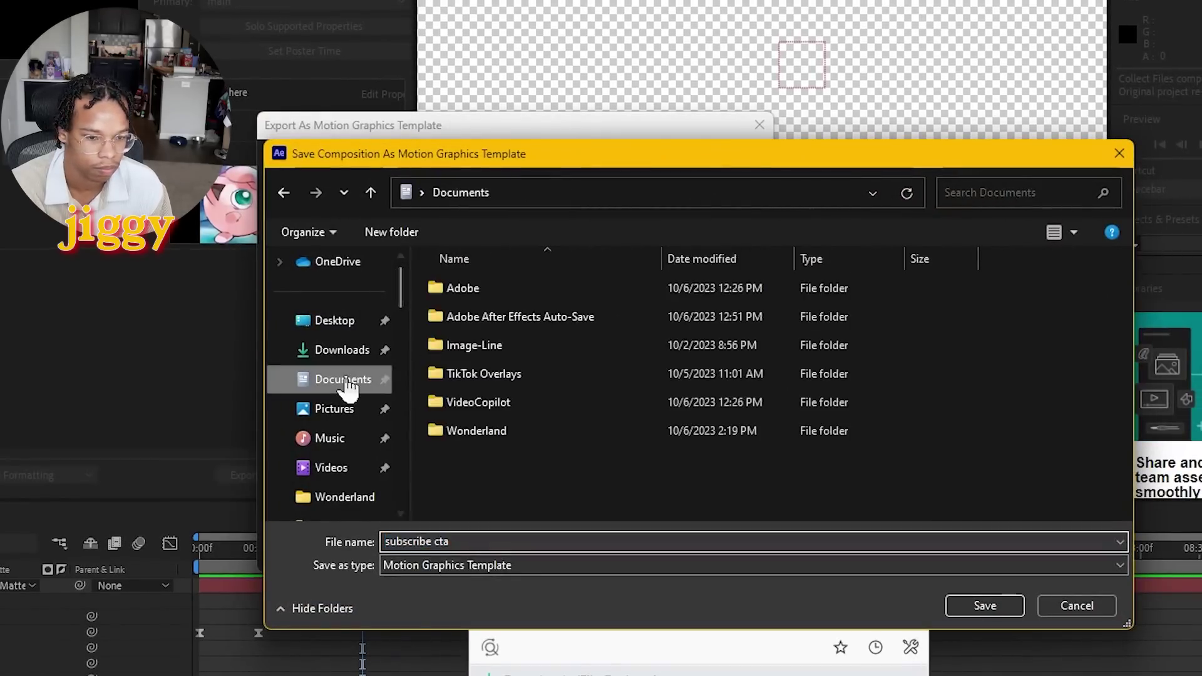
{"action": "left_click", "coordinate": [948, 605]}
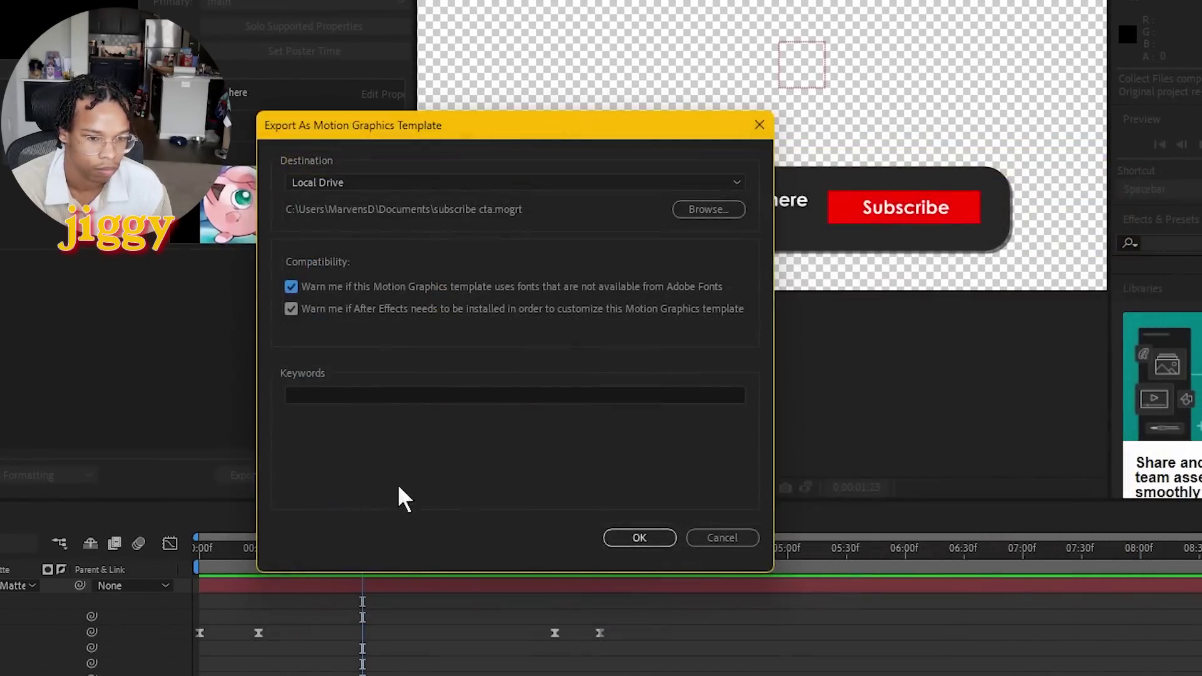
{"action": "left_click", "coordinate": [642, 540]}
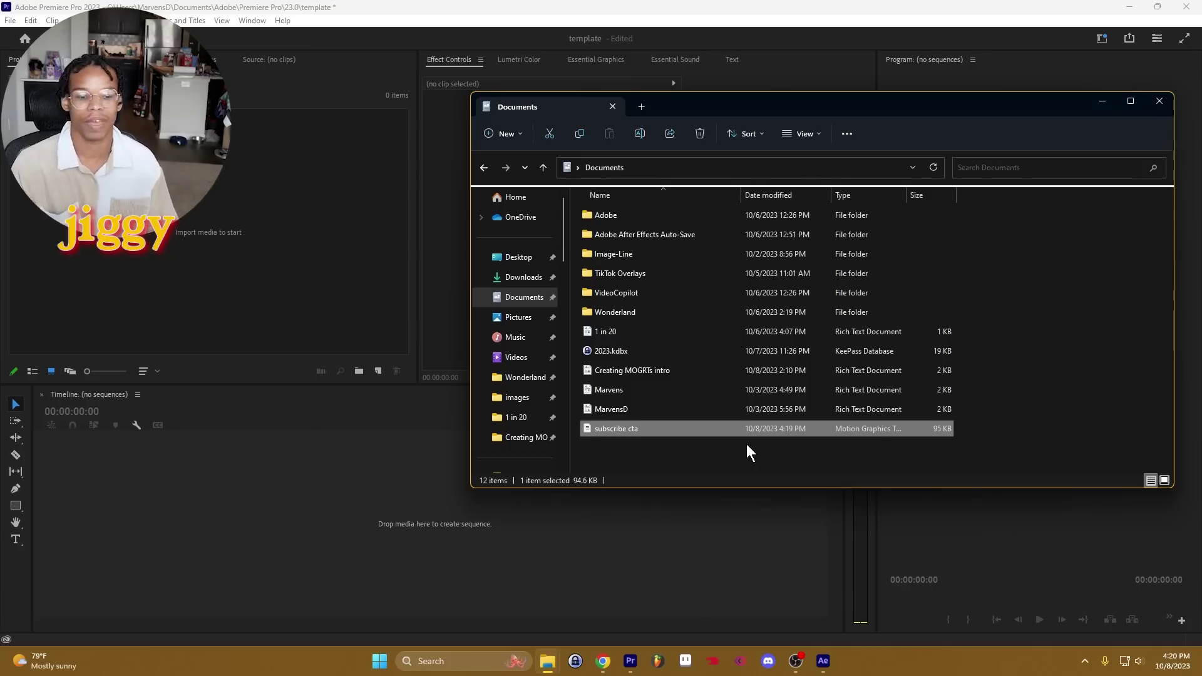
Try to bring the subscribe cta template file from the Documents folder straight into the Premiere Pro project
{"action": "left_click_drag", "start_coordinate": [708, 430], "coordinate": [258, 228]}
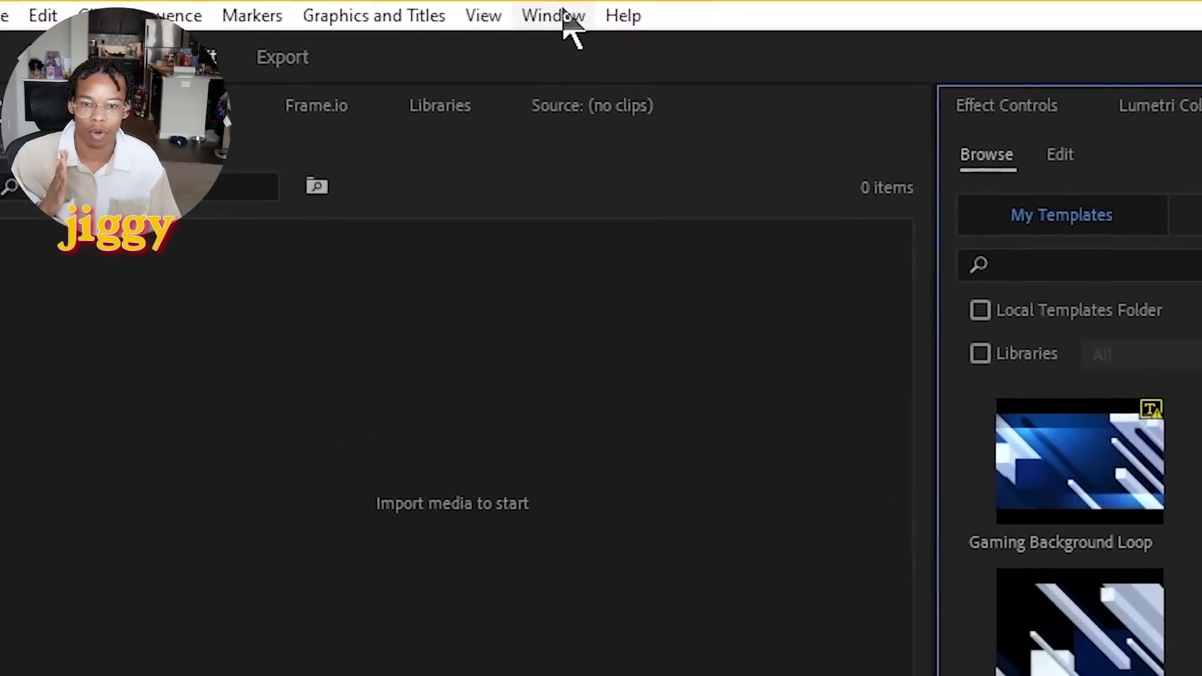
Add the subscribe cta file from the Documents folder to the graphics templates and place it at the start of track V1, keeping existing sequence settings
{"action": "left_click", "coordinate": [563, 17]}
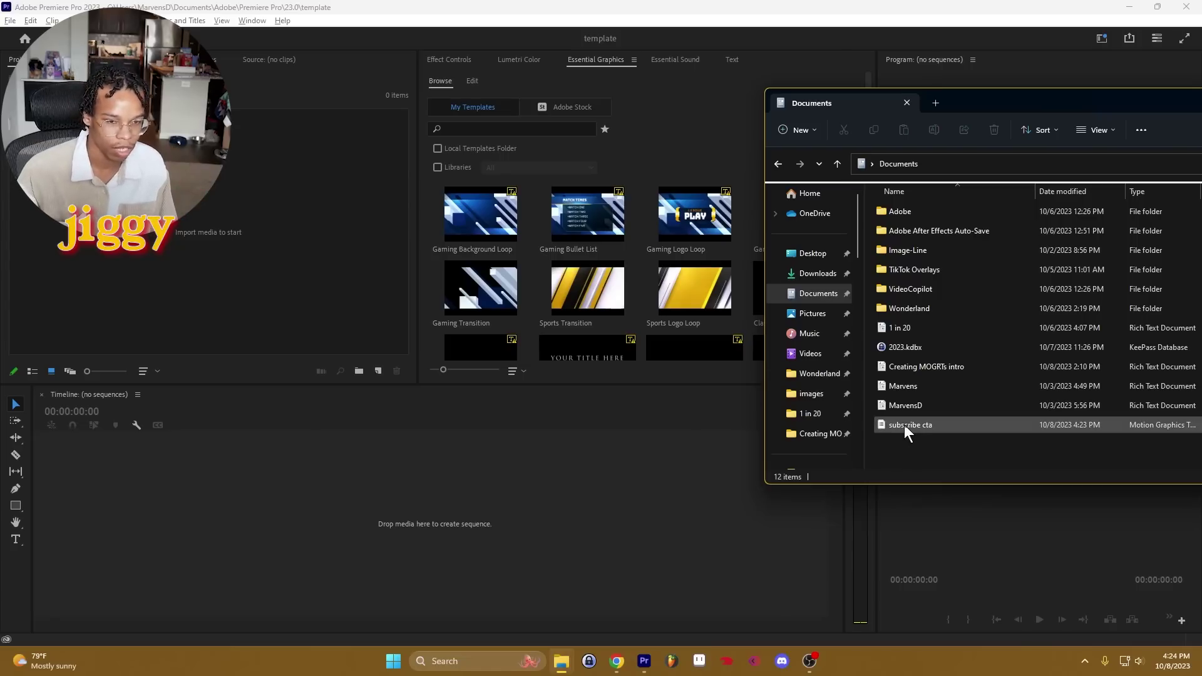
{"action": "left_click_drag", "start_coordinate": [917, 423], "coordinate": [611, 279]}
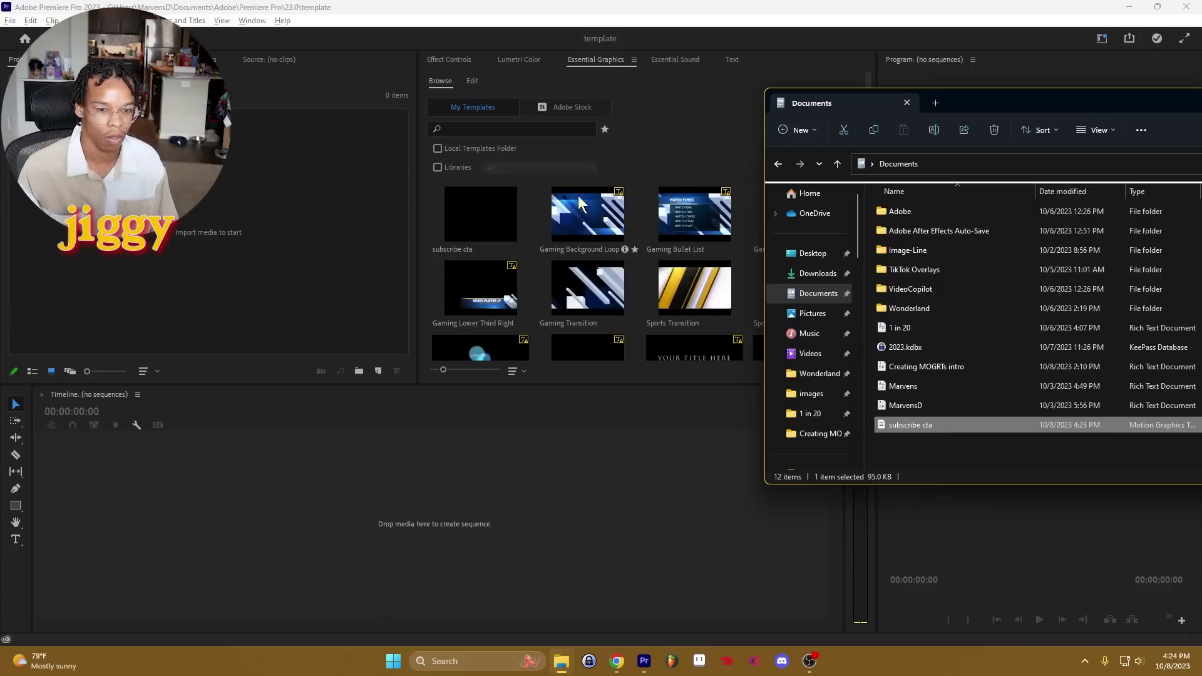
{"action": "left_click", "coordinate": [483, 213]}
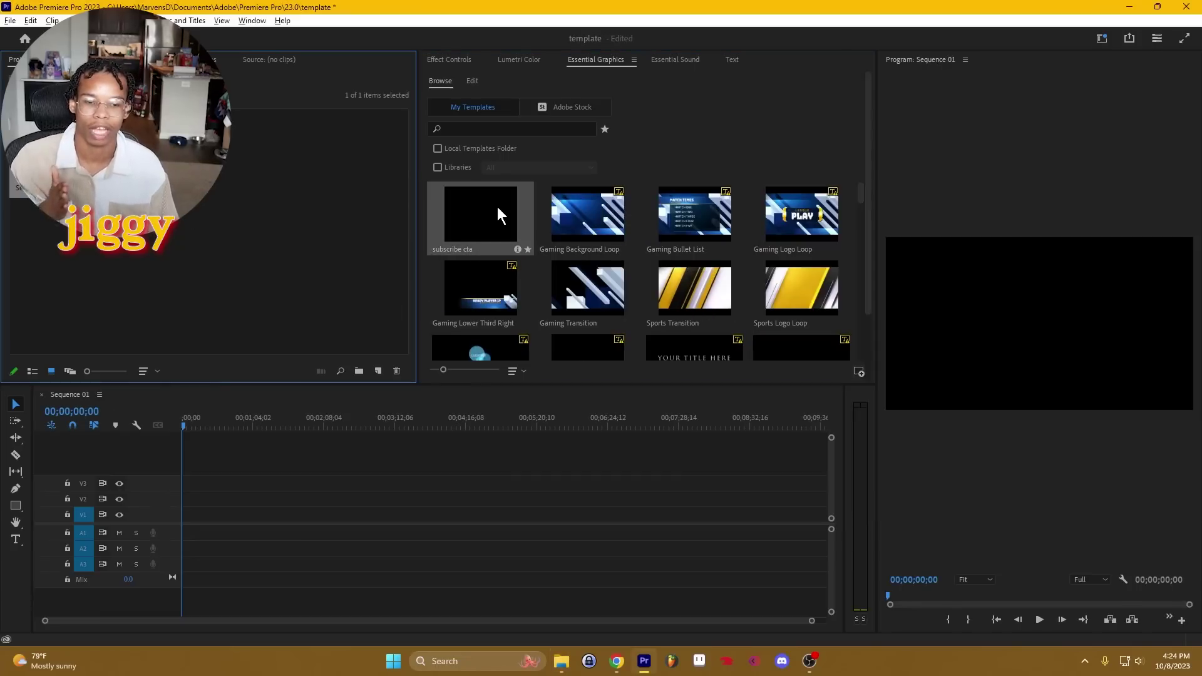
{"action": "left_click_drag", "start_coordinate": [498, 208], "coordinate": [178, 524]}
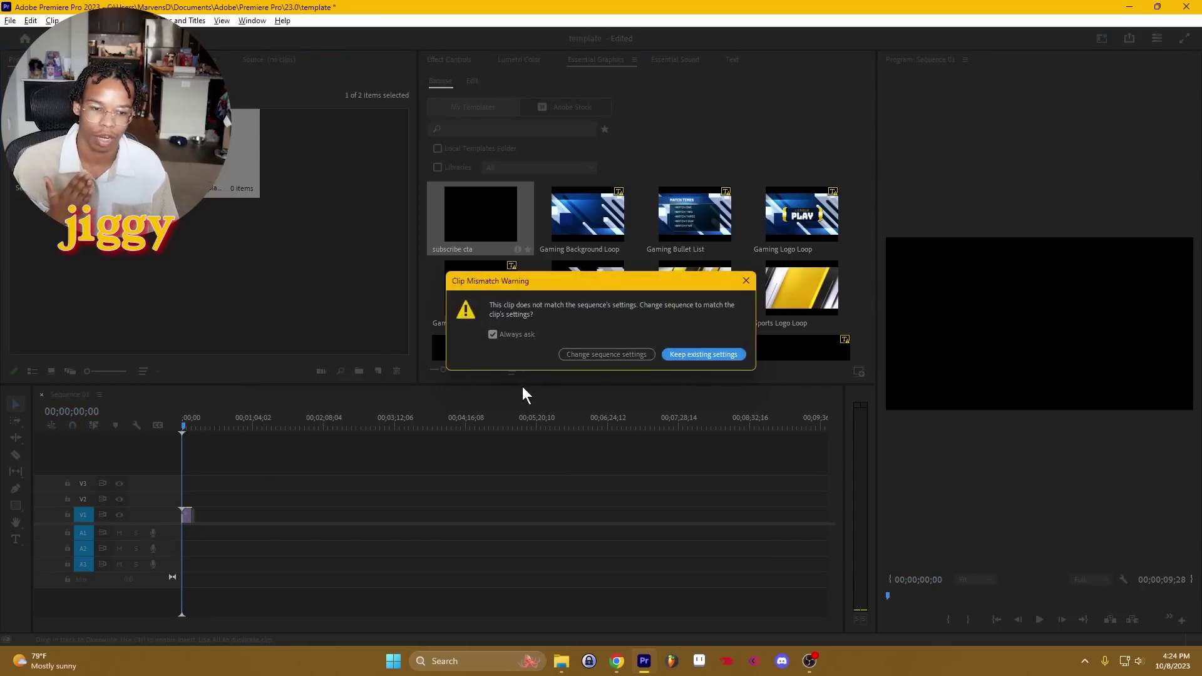
{"action": "left_click", "coordinate": [696, 352]}
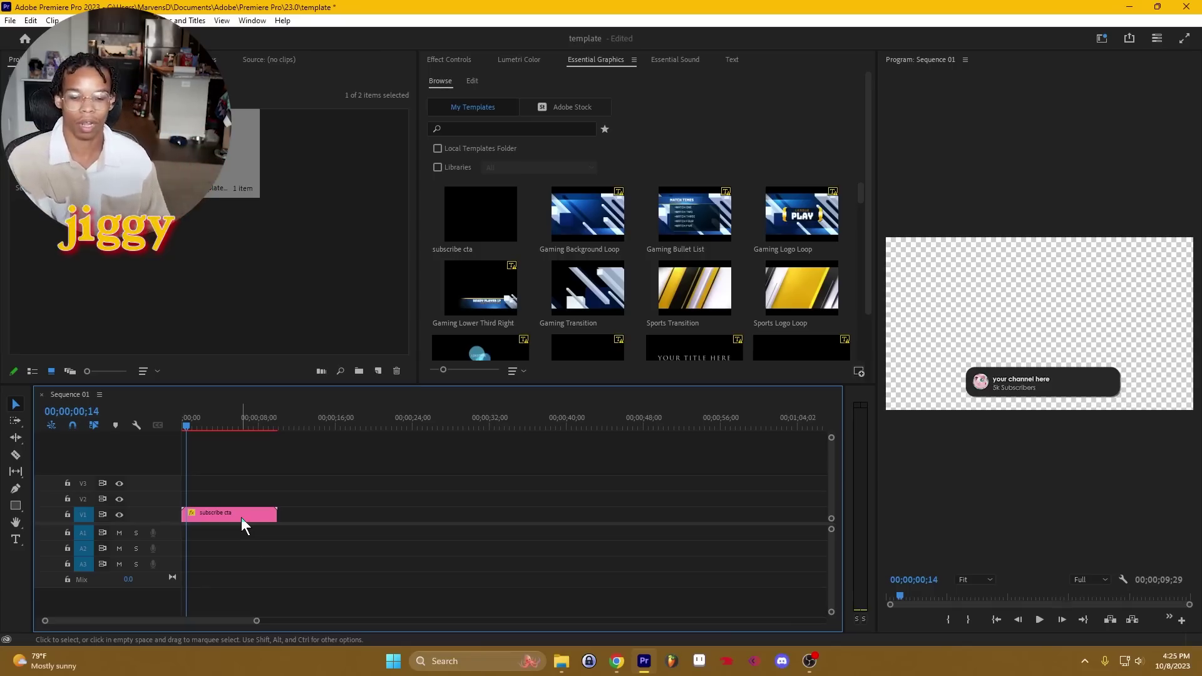
Set the placed subscribe cta clip's channel name to "jiggy" and its subscriber count to "15K subscribers"
{"action": "left_click", "coordinate": [241, 515]}
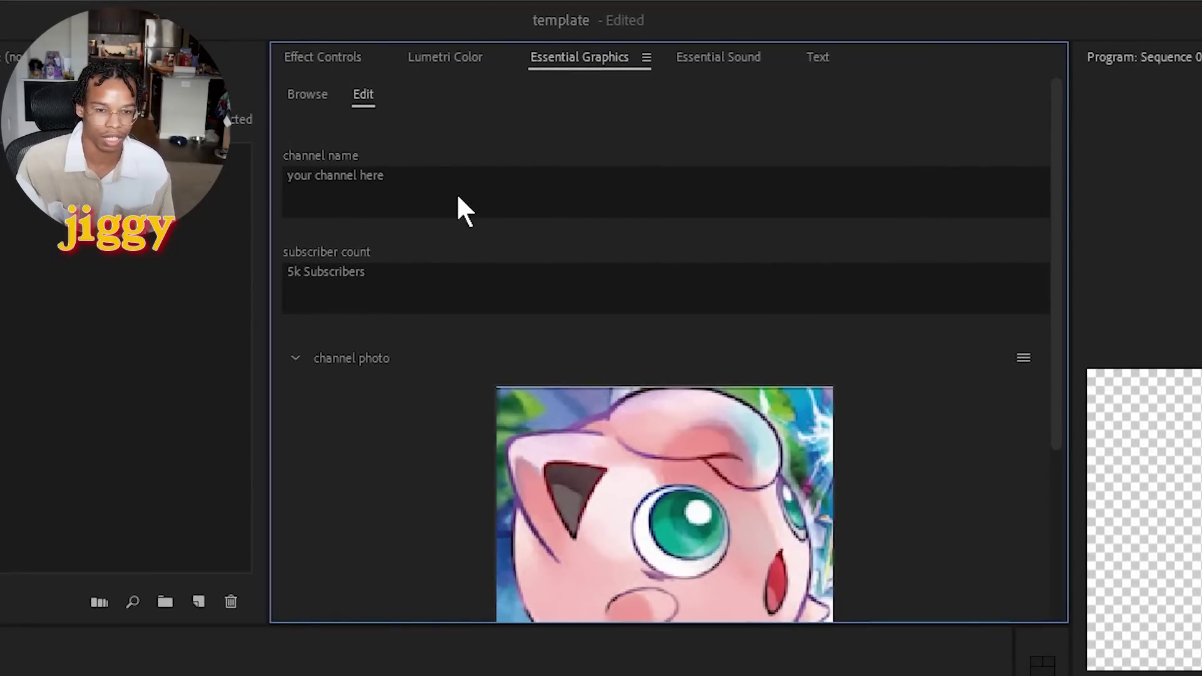
{"action": "scroll", "coordinate": [491, 161], "scroll_direction": "down", "scroll_amount": 4}
{"action": "scroll", "coordinate": [496, 175], "scroll_direction": "up", "scroll_amount": 4}
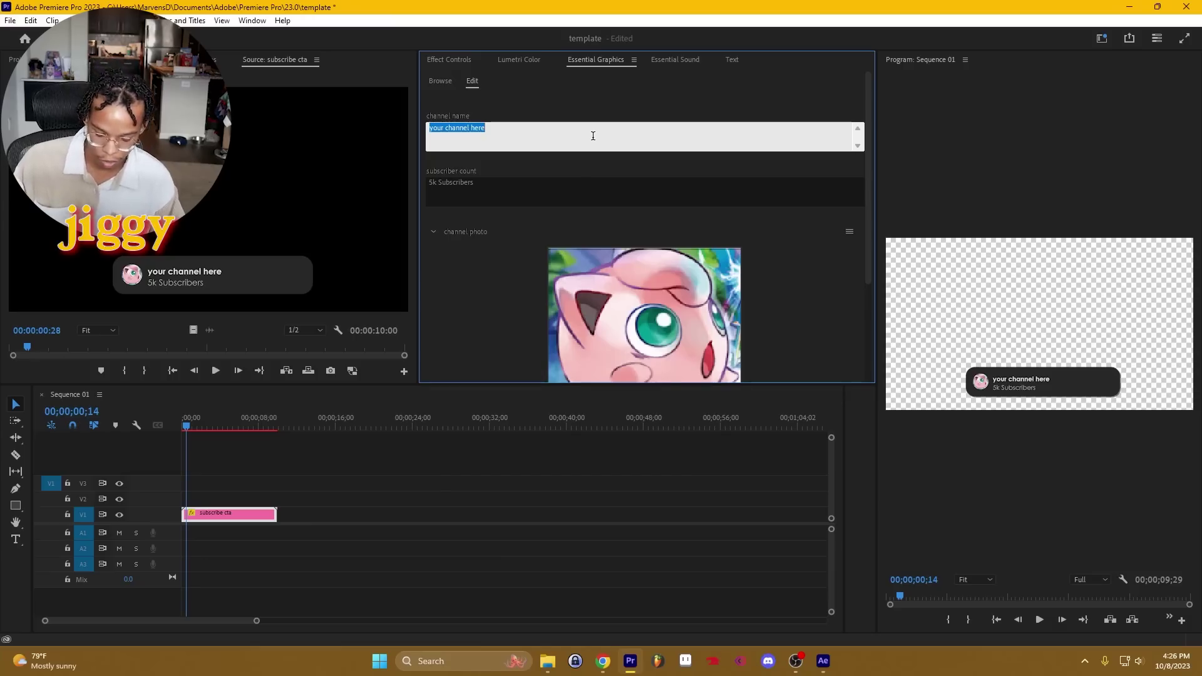
{"action": "type", "text": "jiggy"}
{"action": "key", "text": "Tab"}
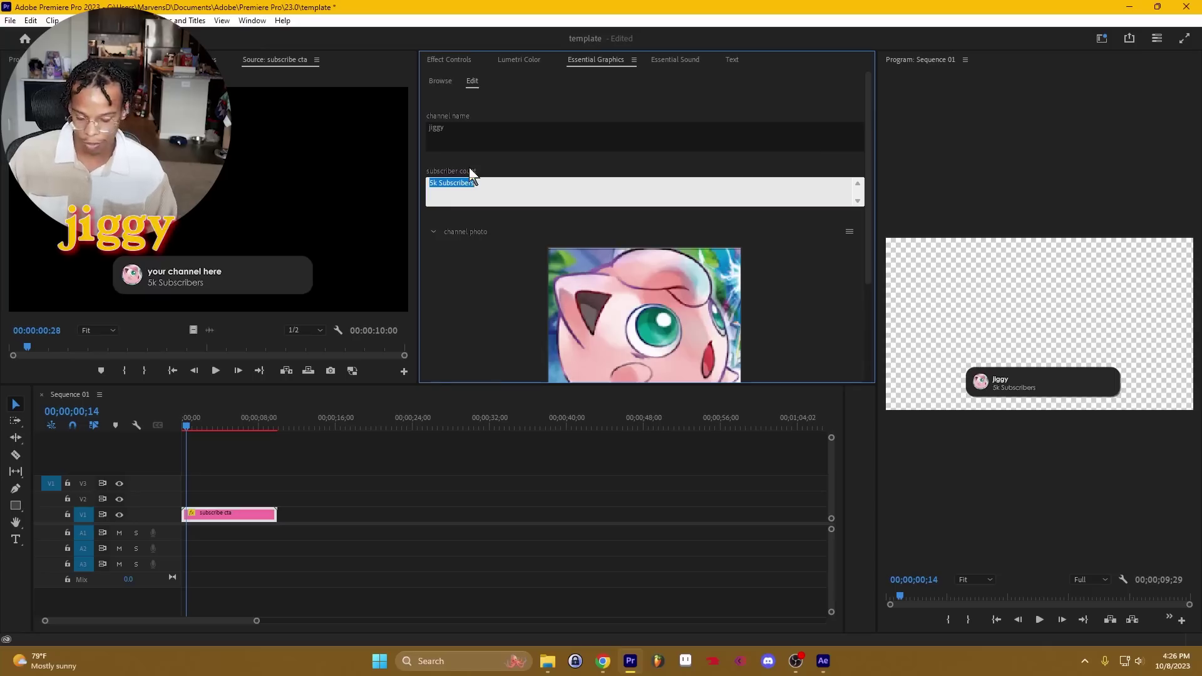
{"action": "type", "text": "15K"}
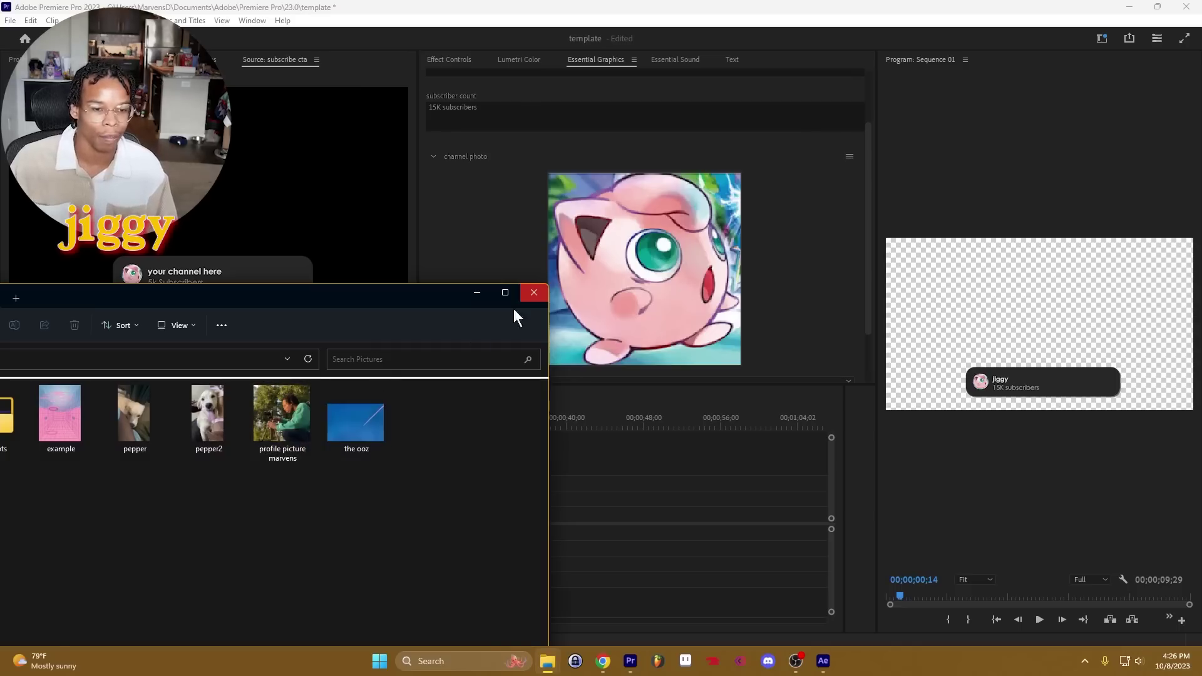
Replace the clip's channel photo with the profile picture image from the Pictures folder
{"action": "left_click_drag", "start_coordinate": [310, 453], "coordinate": [609, 290]}
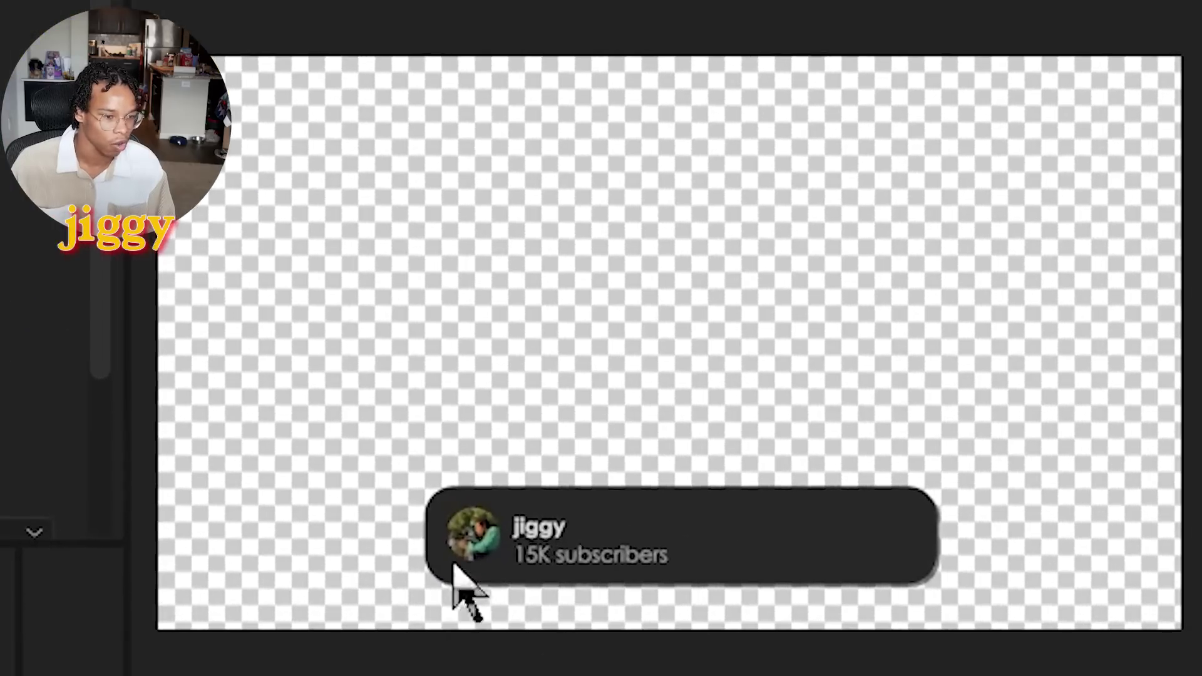